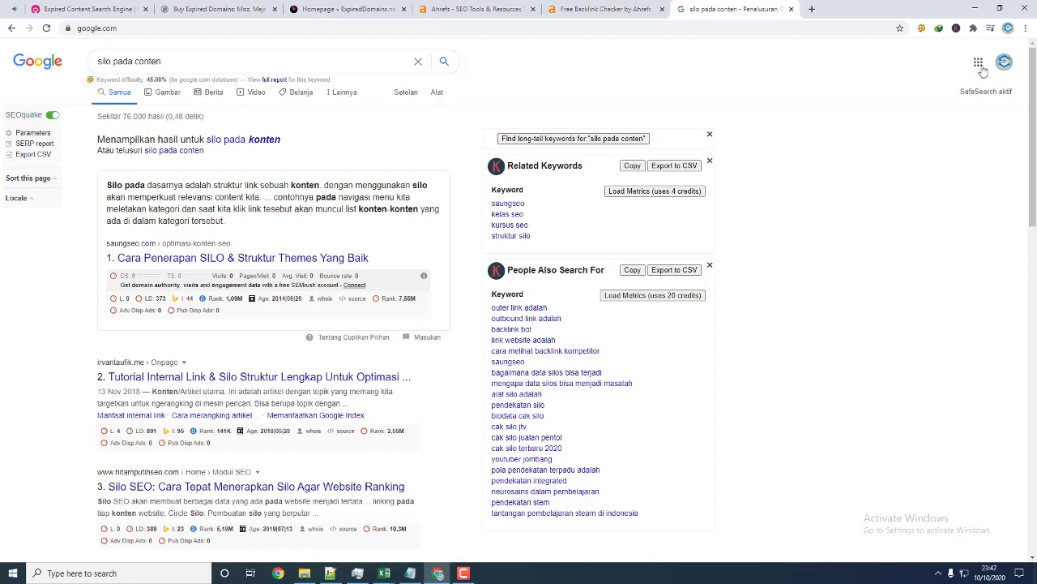
# - Close the Google search results and look over the Dropl, DomCop and ExpiredDomains.net home pages
pyautogui.click(791, 9)
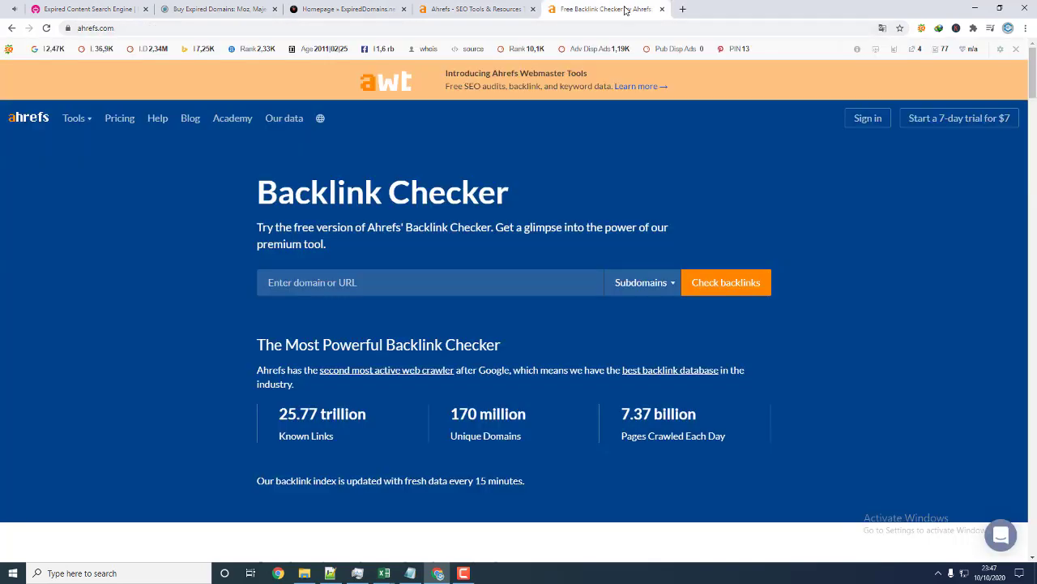
pyautogui.click(114, 8)
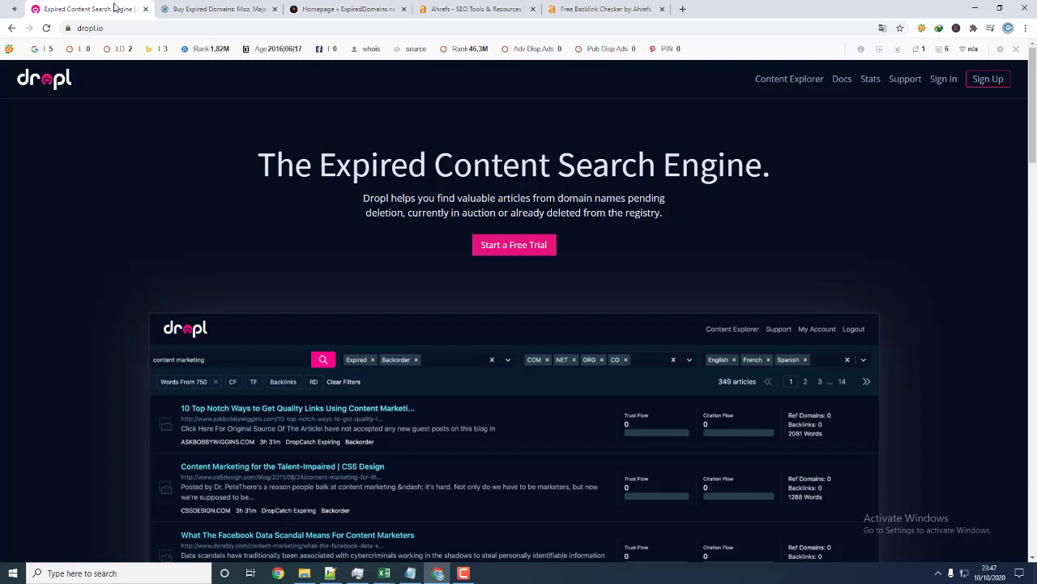
pyautogui.click(201, 6)
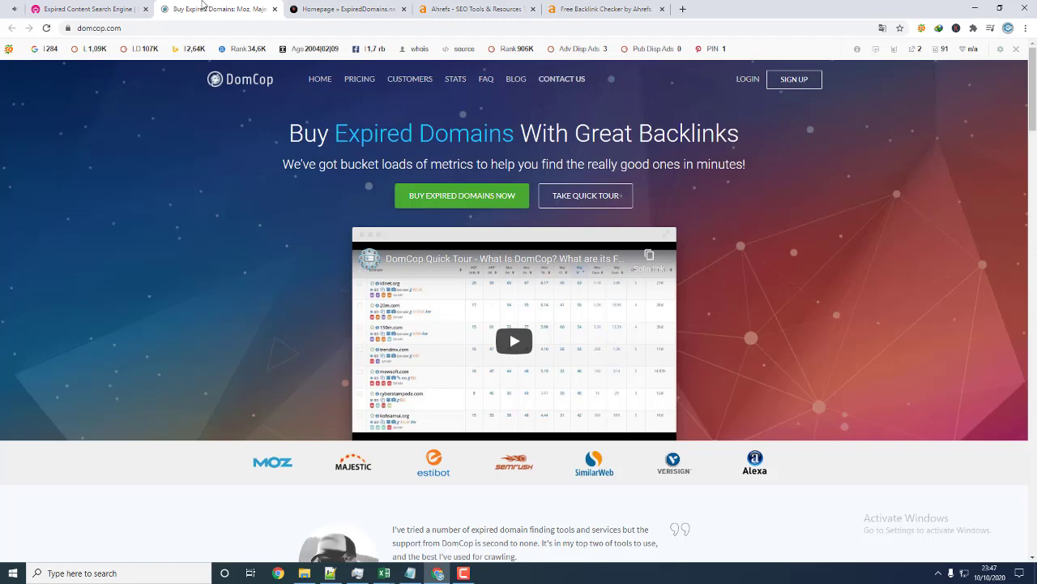
pyautogui.click(326, 6)
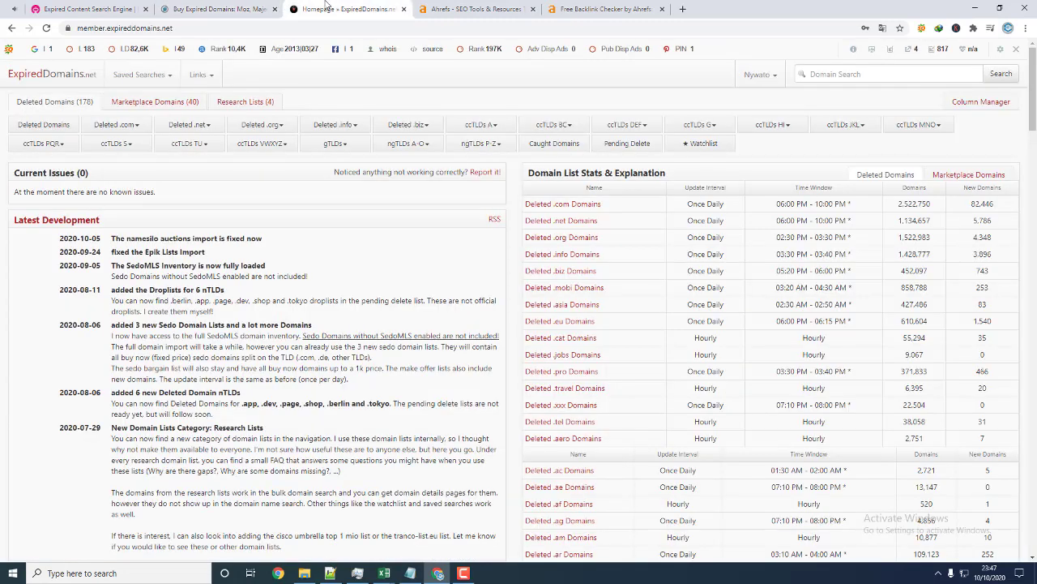
pyautogui.click(215, 9)
pyautogui.click(85, 9)
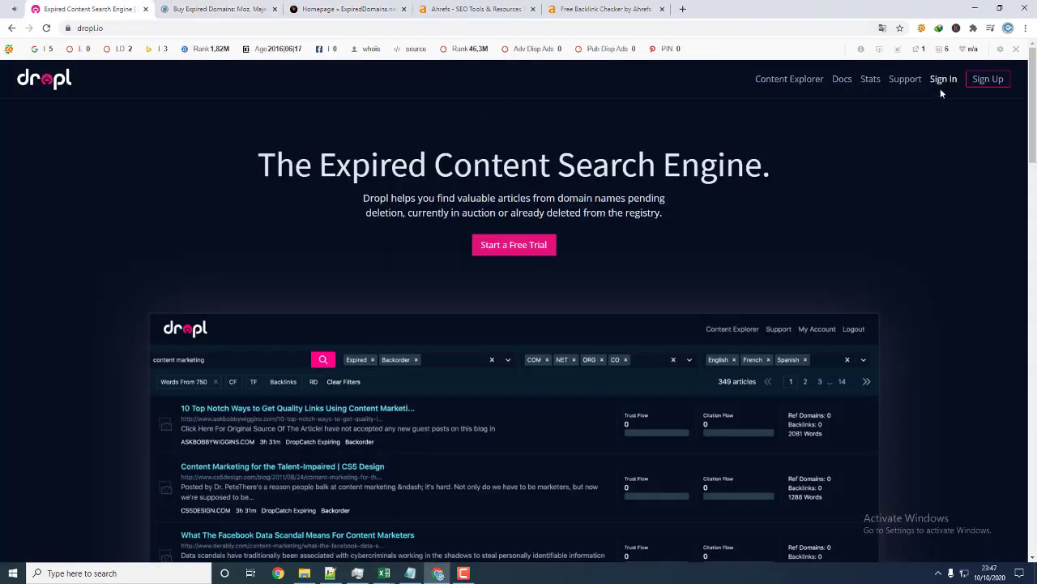
# - Open Dropl's free trial sign-up from its home page and skim the article search features
pyautogui.click(544, 245)
pyautogui.scroll(-5, 545, 237)
pyautogui.scroll(-3, 546, 235)
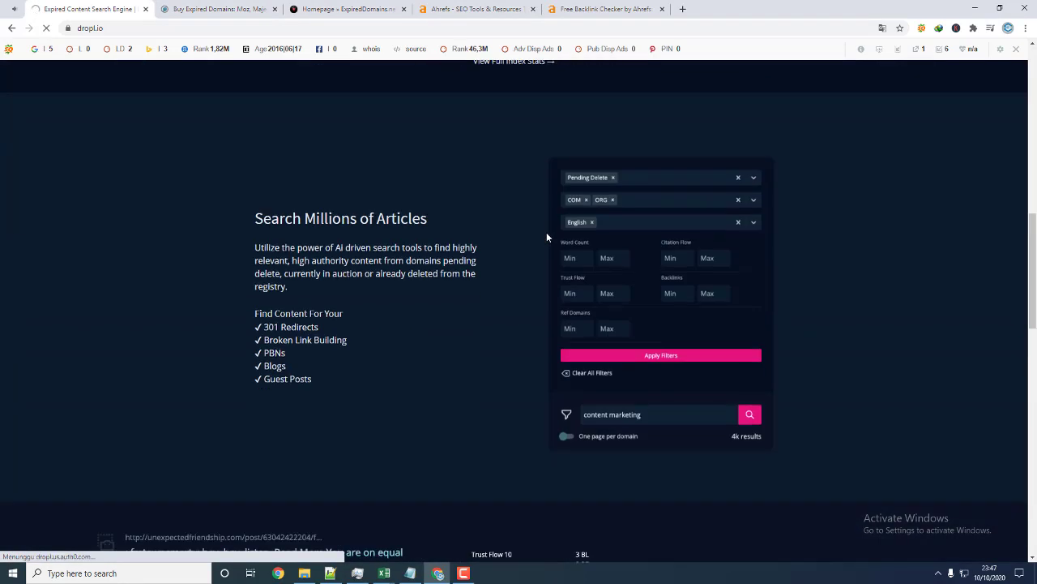
# - Switch to DomCop and review the prices and features of its Newbie, Power and Guru plans
pyautogui.click(217, 8)
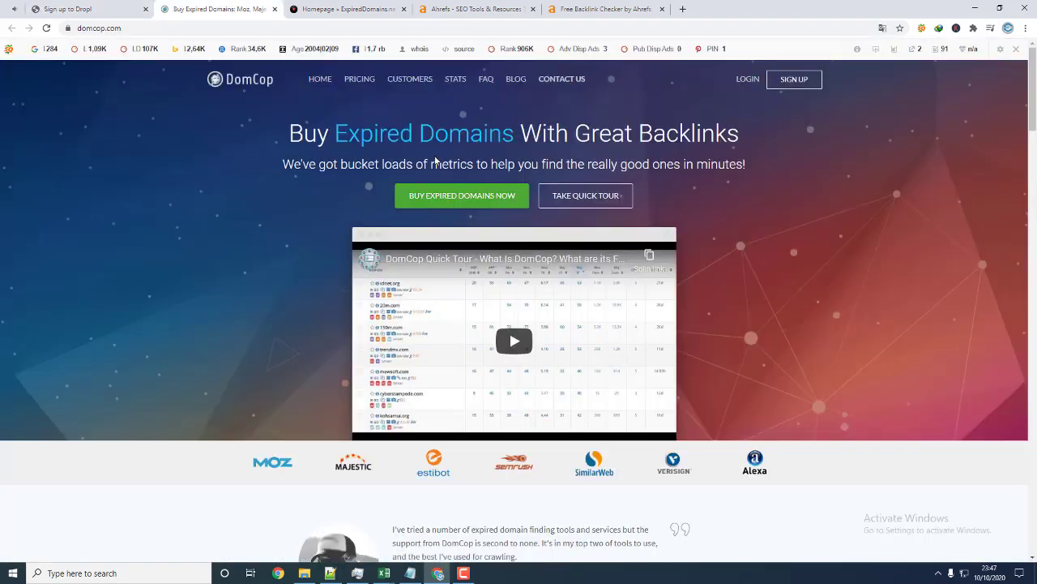
pyautogui.click(367, 80)
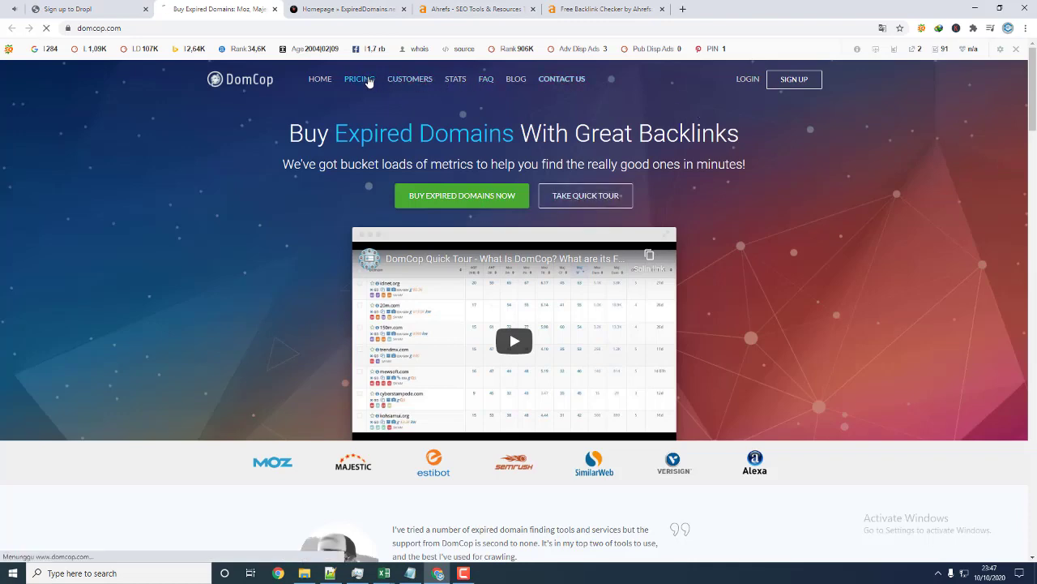
pyautogui.scroll(-4, 370, 84)
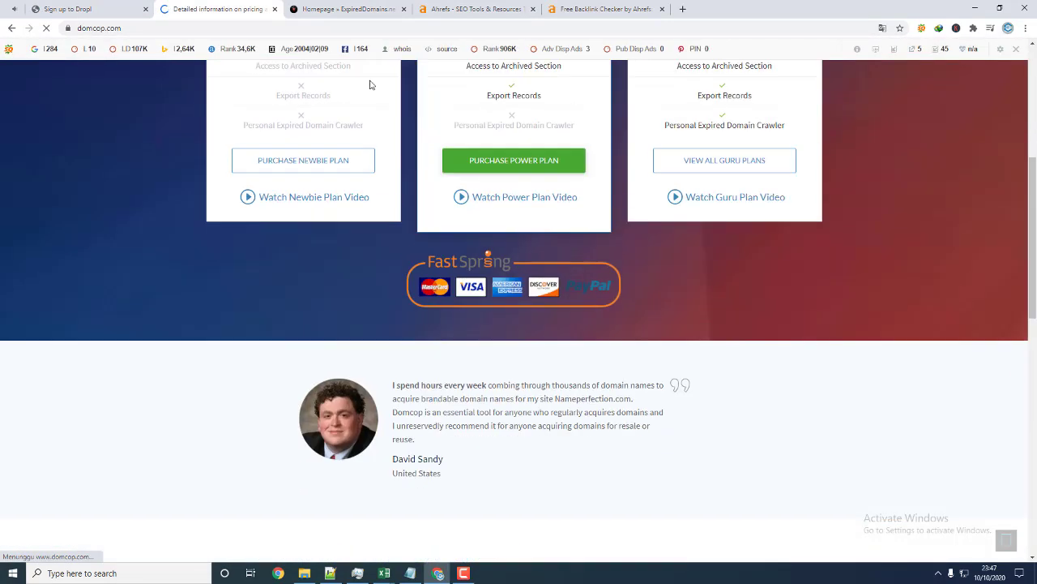
pyautogui.scroll(4, 371, 85)
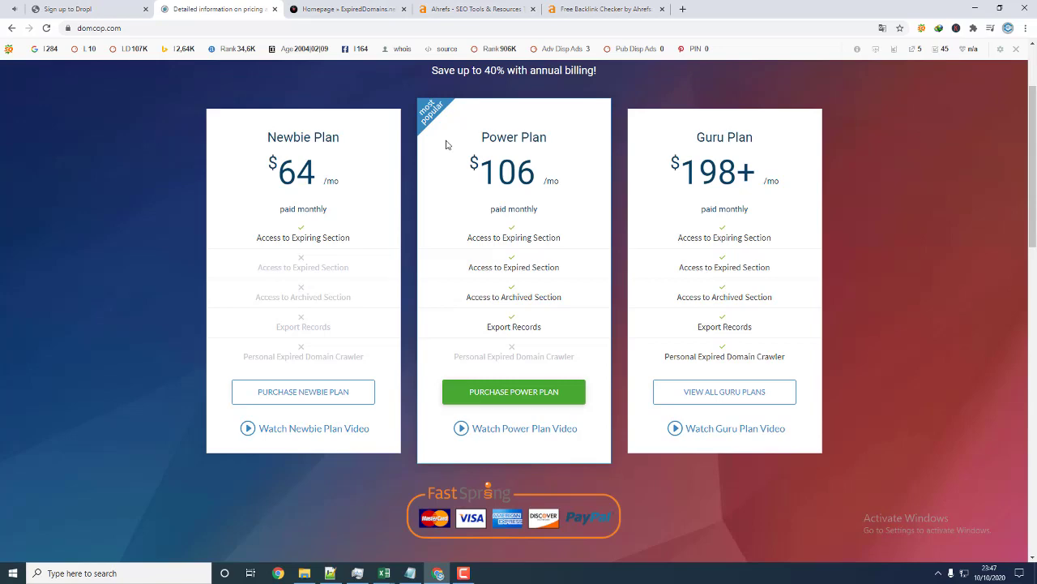
# - Open the Deleted Domains list on ExpiredDomains.net, exclude adult names in its filter and look through the Additional and Majestic options
pyautogui.click(345, 9)
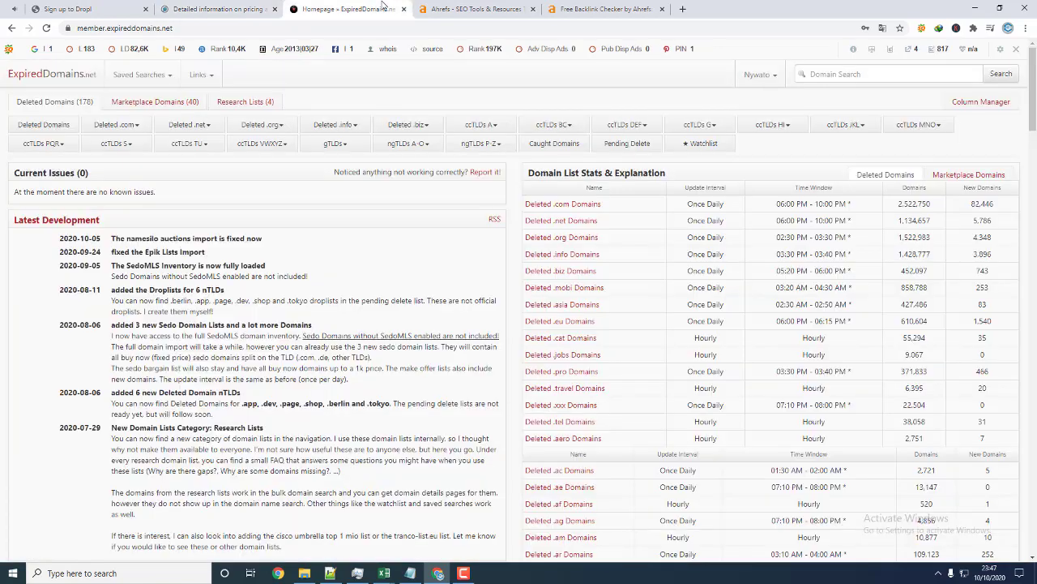
pyautogui.click(51, 126)
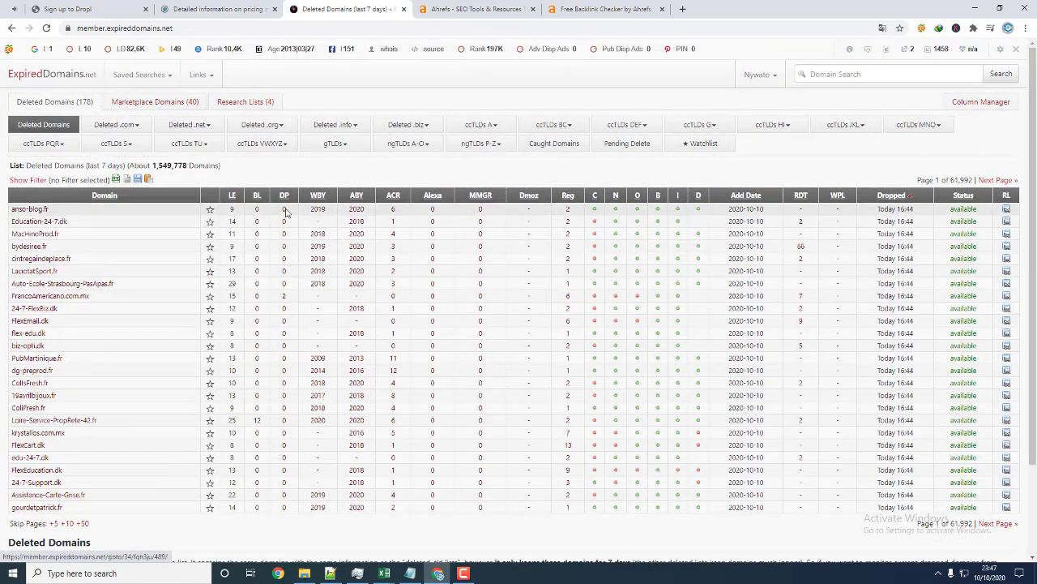
pyautogui.click(27, 179)
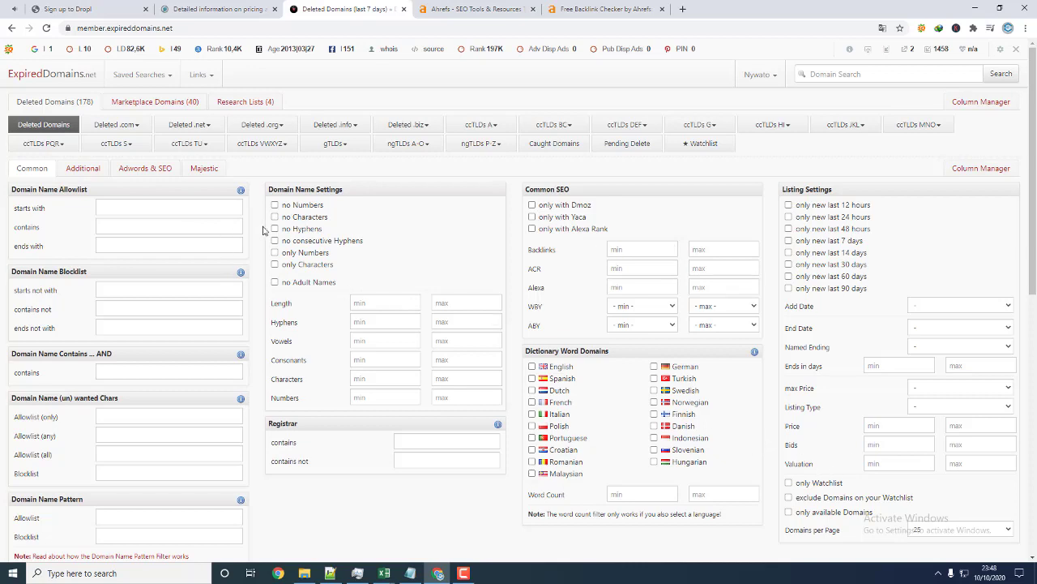
pyautogui.click(293, 283)
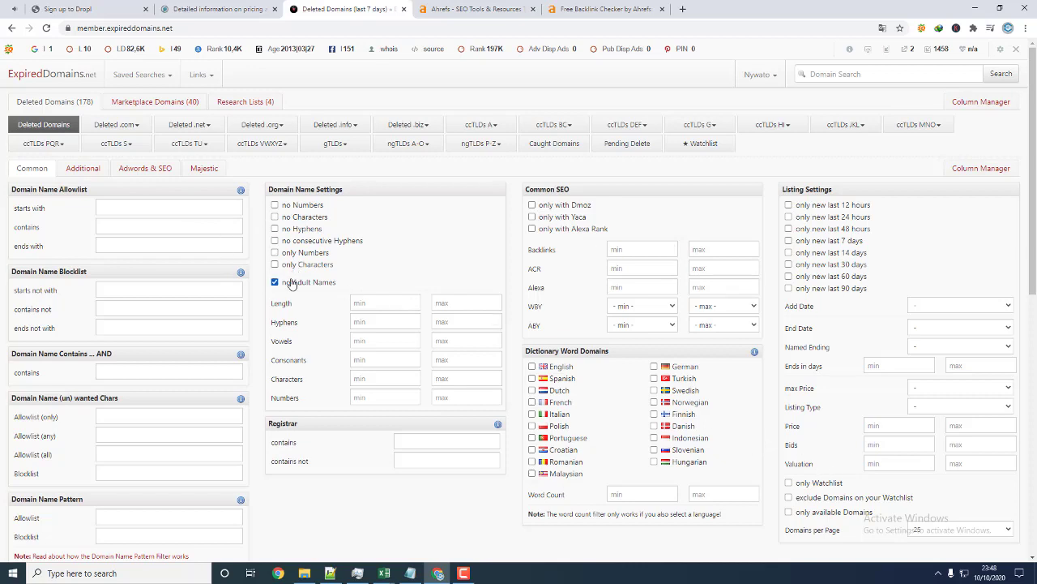
pyautogui.click(73, 168)
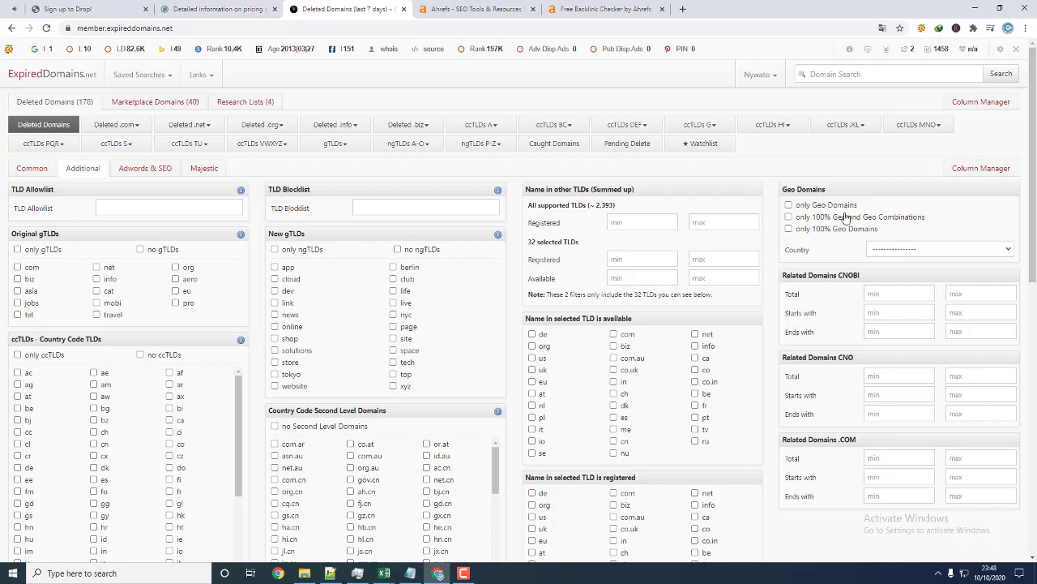
pyautogui.click(222, 171)
pyautogui.click(49, 174)
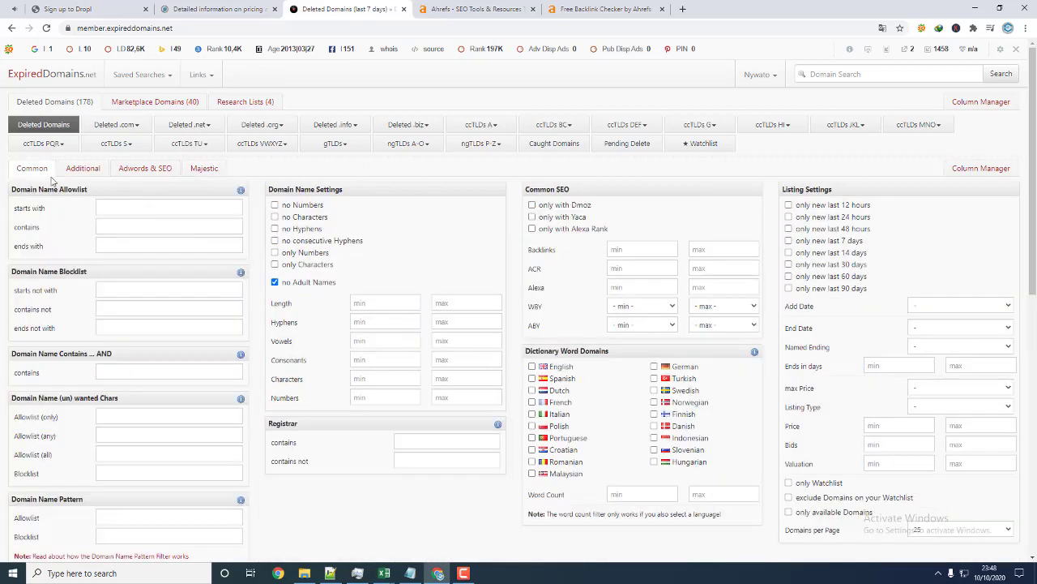
pyautogui.click(195, 173)
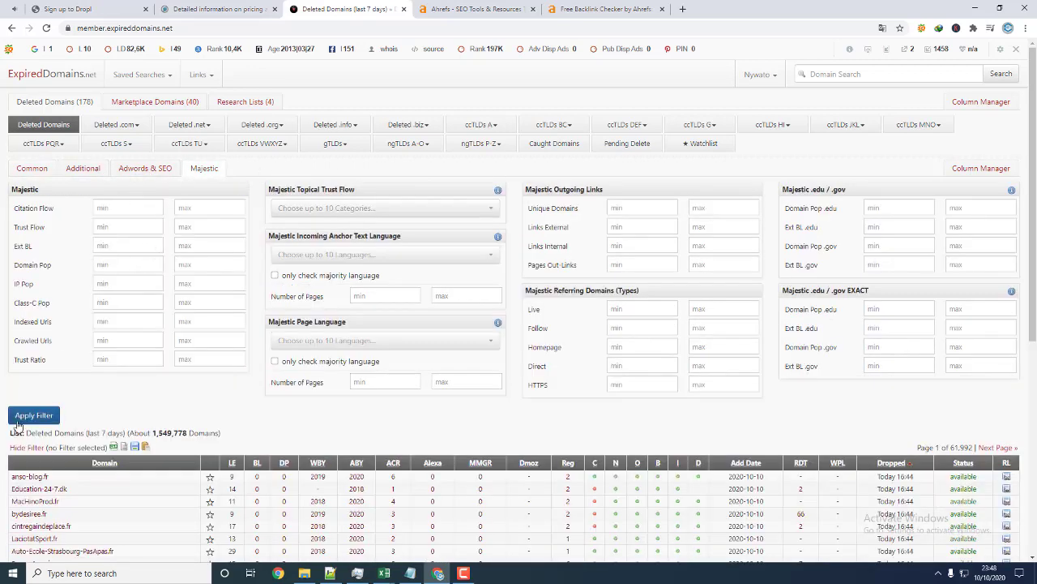
# - Apply the filter to the Deleted Domains list and sort the domains by status
pyautogui.click(21, 416)
pyautogui.scroll(3, 932, 356)
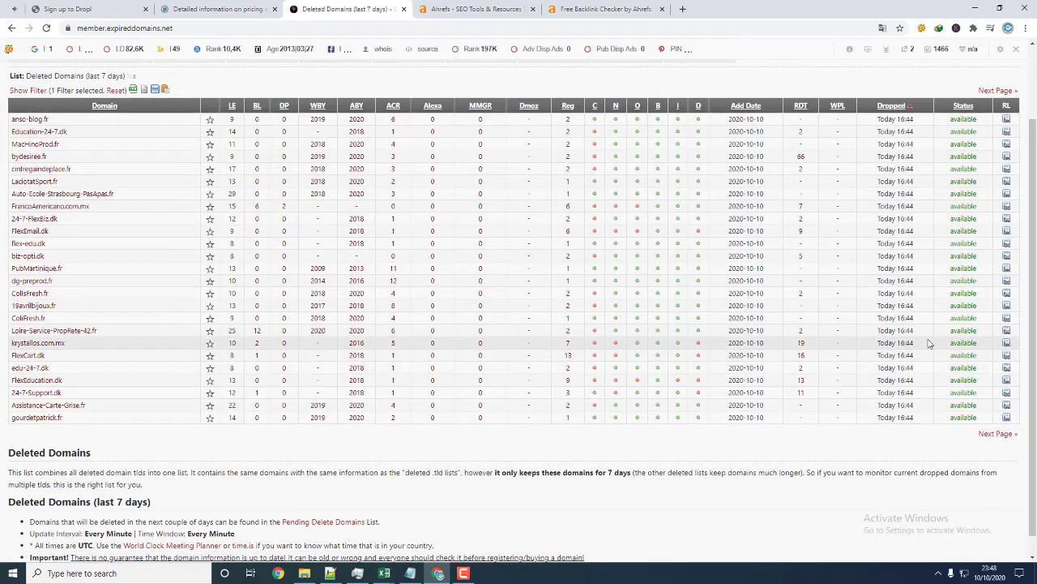
pyautogui.click(963, 195)
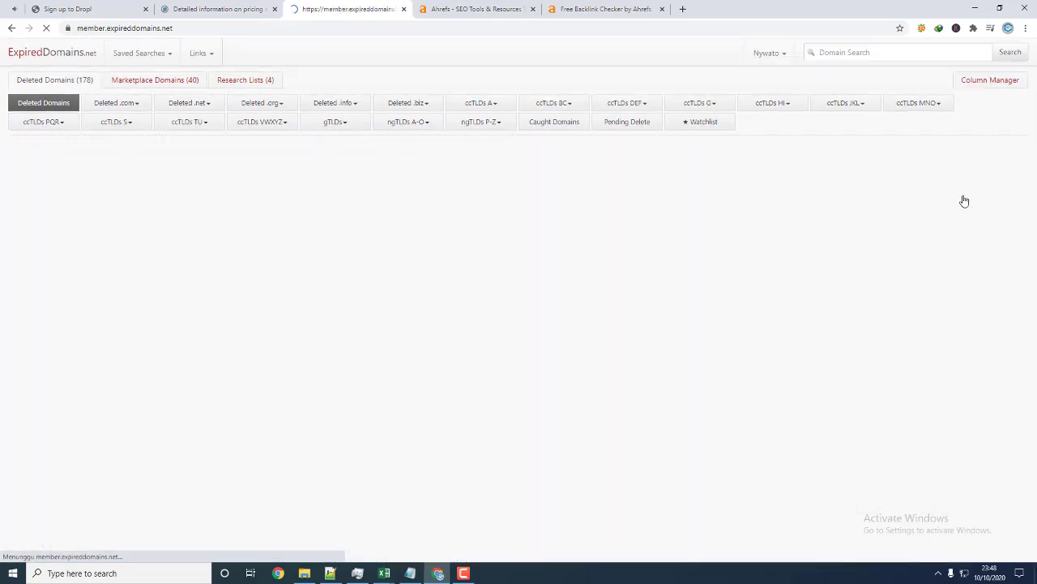
pyautogui.scroll(2, 932, 212)
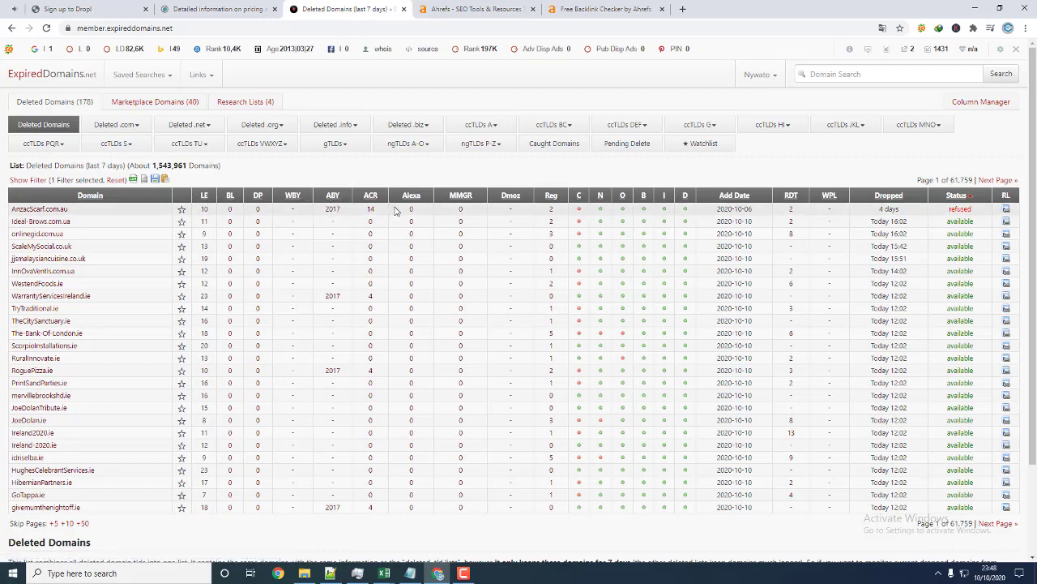
# - Open the Deleted .com Domains list and glance at the available Marketplace Domains lists
pyautogui.click(653, 148)
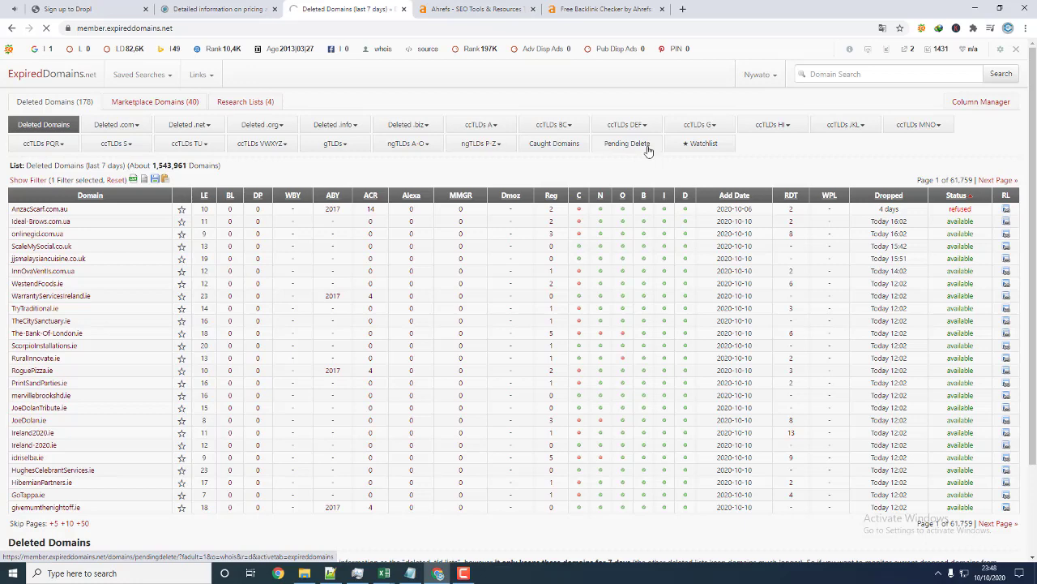
pyautogui.click(36, 180)
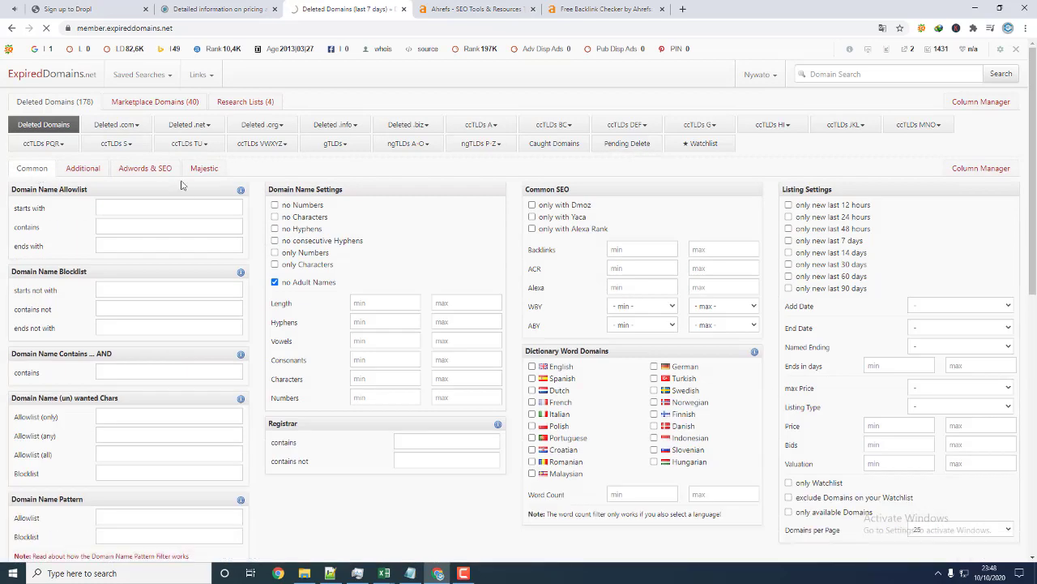
pyautogui.click(115, 129)
pyautogui.click(120, 144)
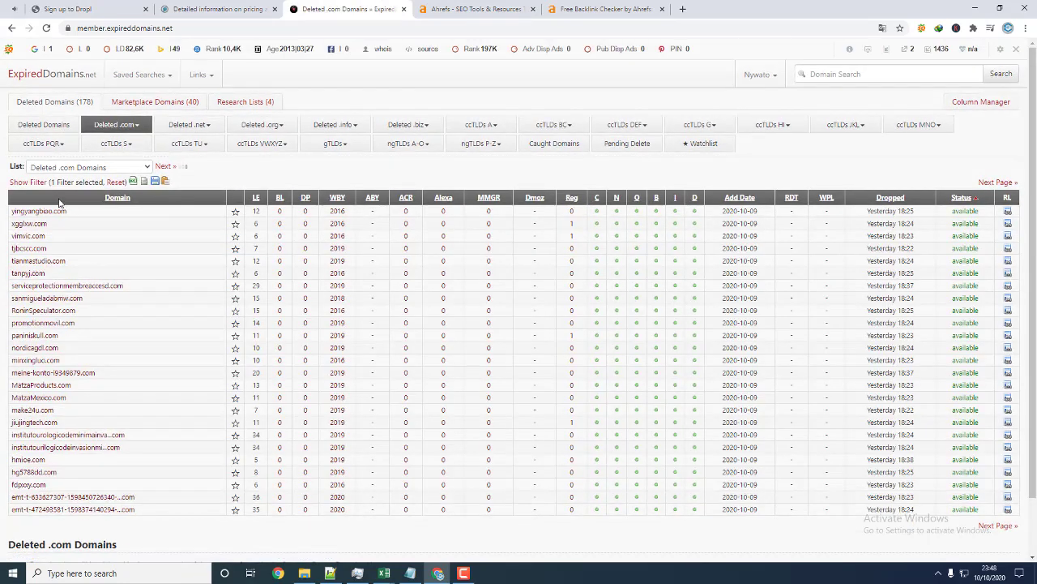
pyautogui.moveTo(145, 110)
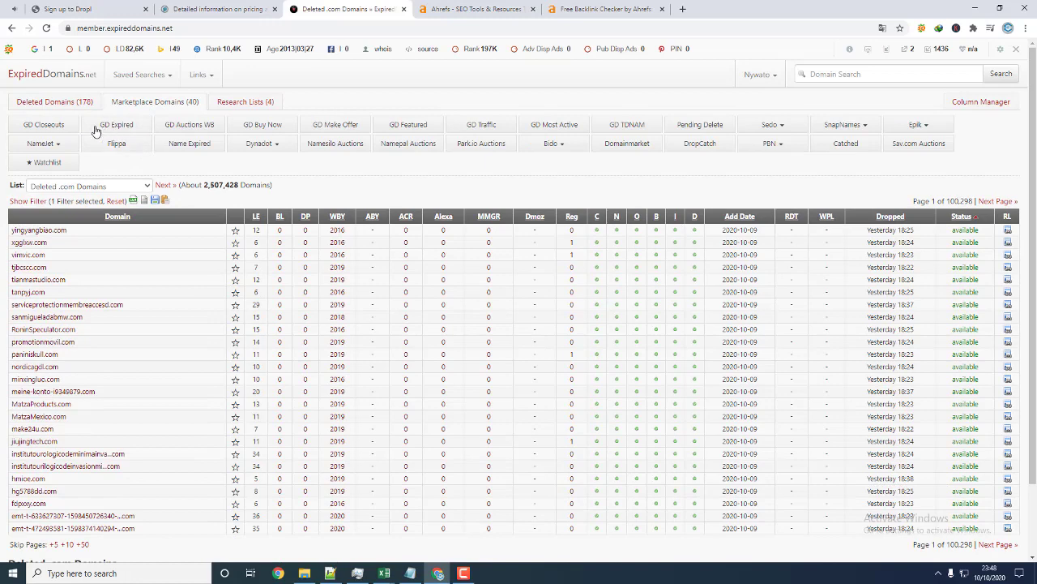
pyautogui.moveTo(44, 103)
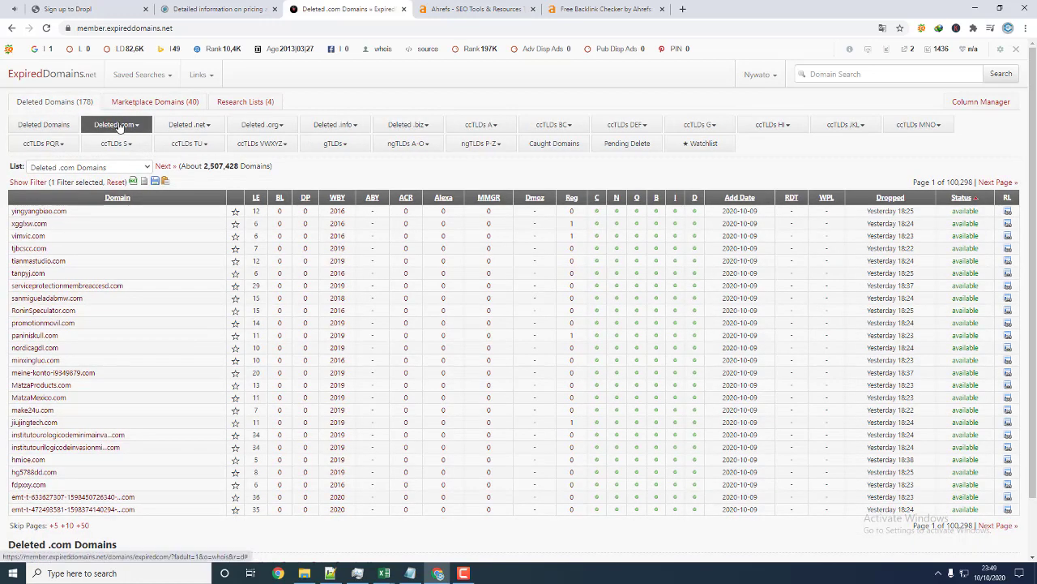
# - Set a minimum number of Wikipedia links in the Deleted .com Domains filter, keeping adult names excluded
pyautogui.click(28, 182)
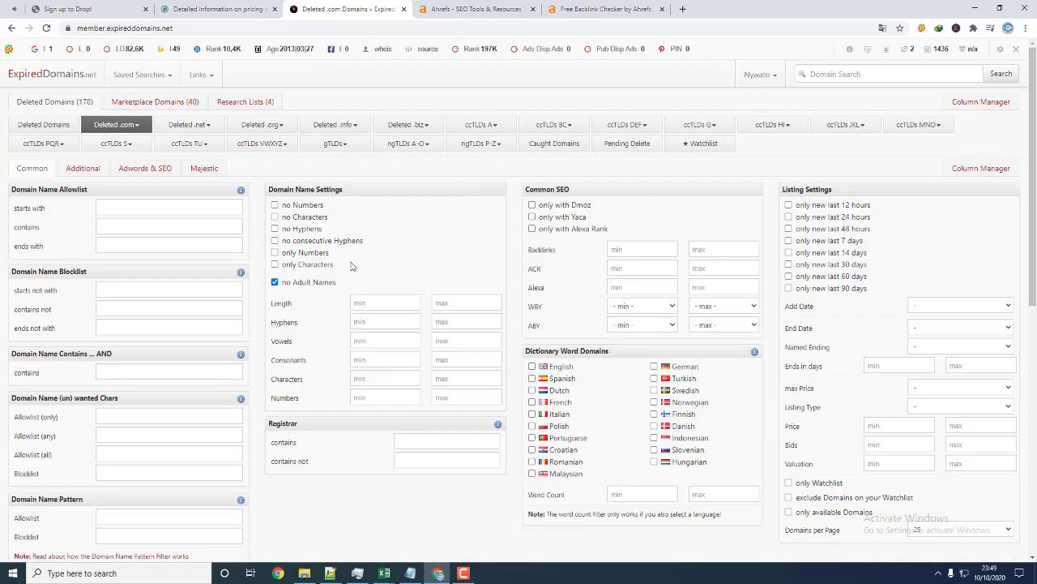
pyautogui.click(300, 286)
pyautogui.click(89, 171)
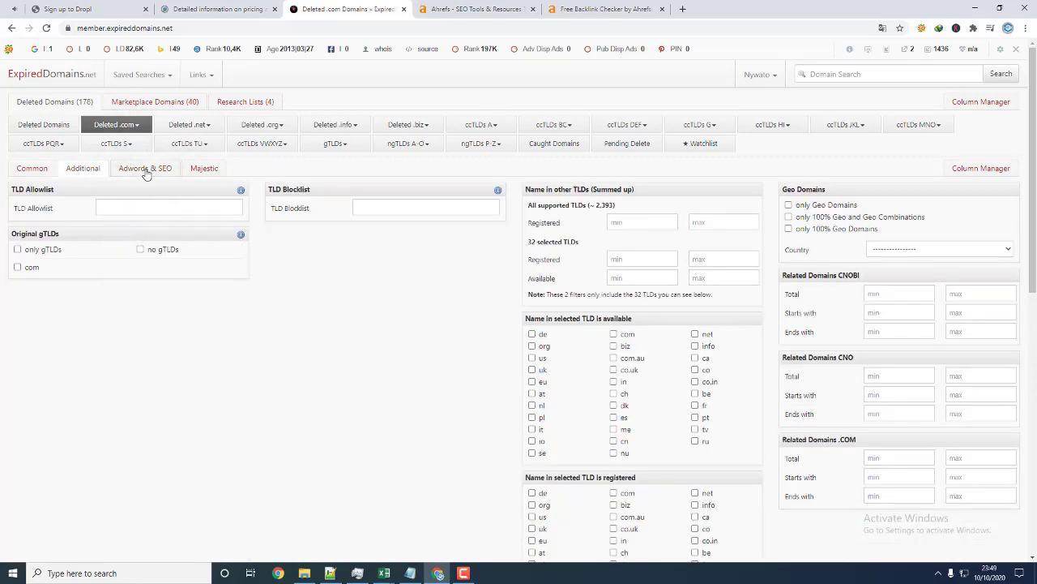
pyautogui.click(147, 172)
pyautogui.click(209, 172)
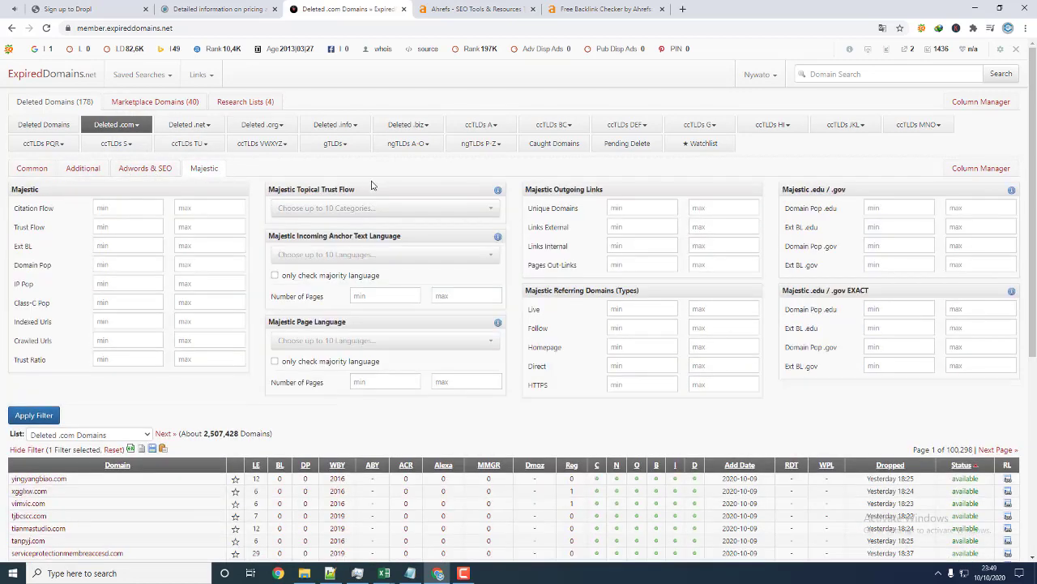
pyautogui.click(97, 170)
pyautogui.click(143, 170)
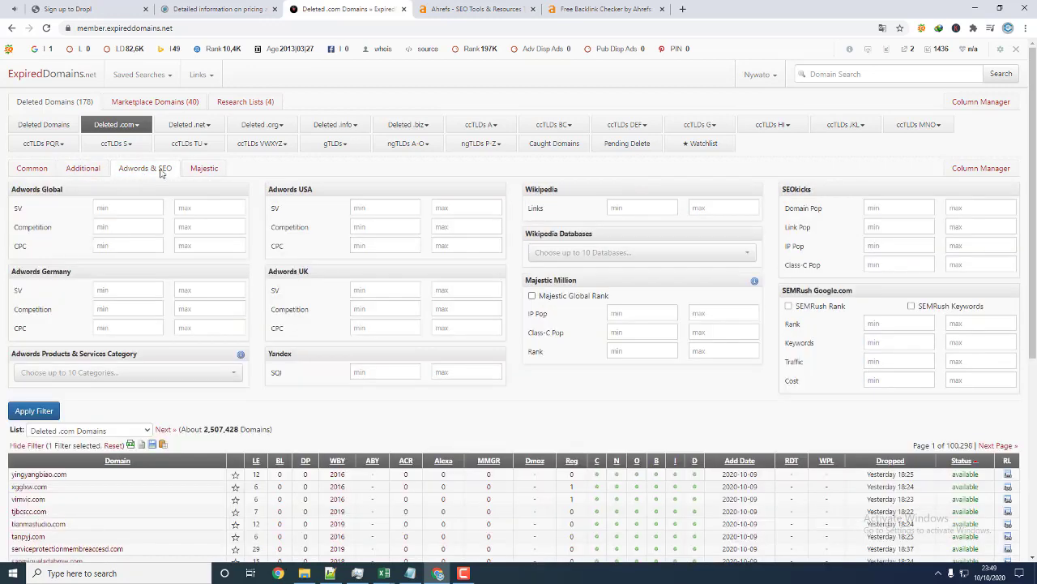
pyautogui.click(672, 205)
# - Set a minimum for Majestic Ext BL .edu backlinks and apply the filter to the deleted .com domains
pyautogui.click(205, 170)
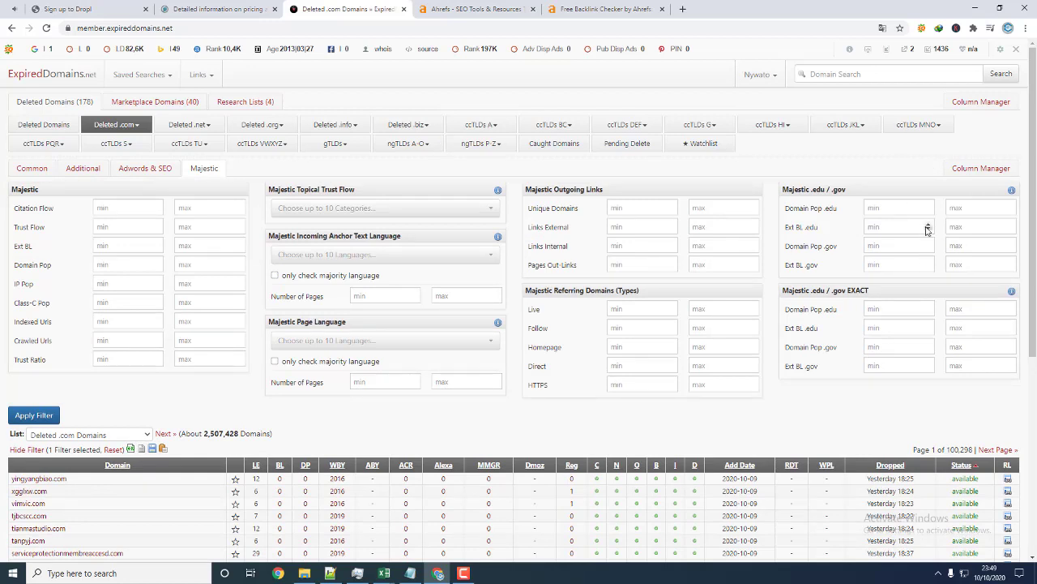
pyautogui.click(928, 224)
pyautogui.click(25, 415)
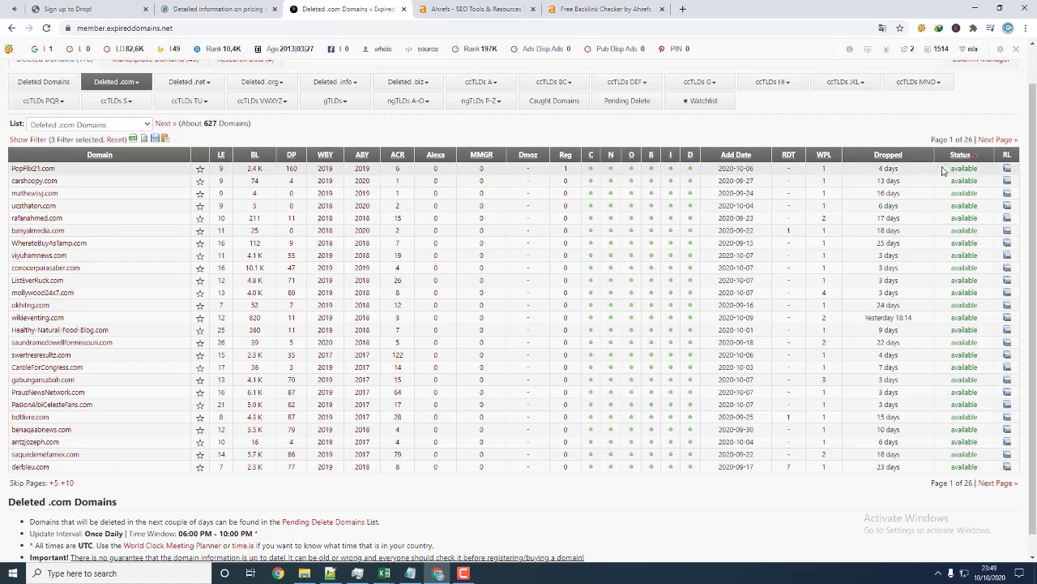
# - Look through the filtered deleted .com domains and open the second page of results
pyautogui.scroll(1, 944, 159)
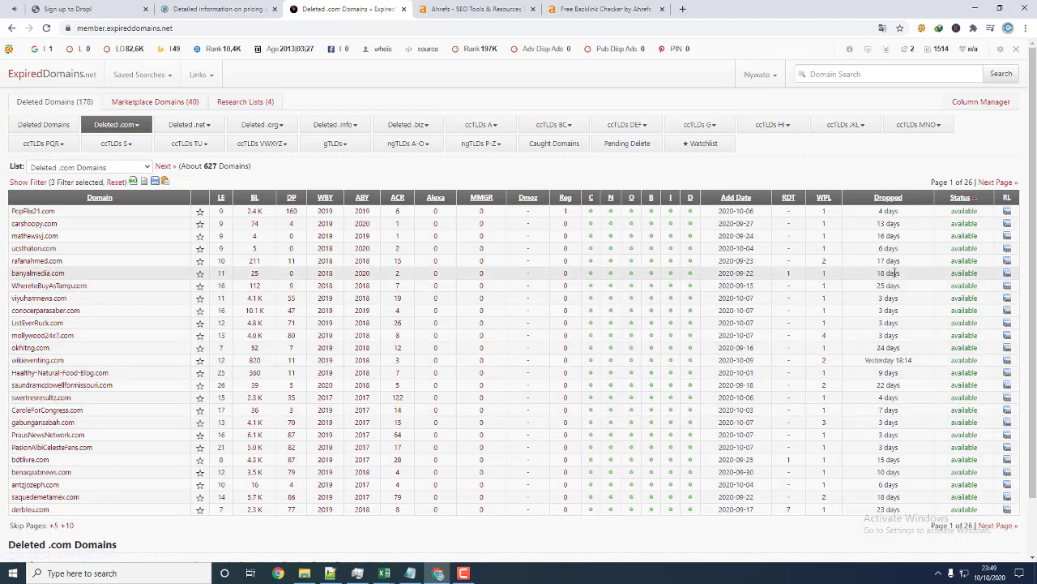
pyautogui.scroll(-1, 892, 276)
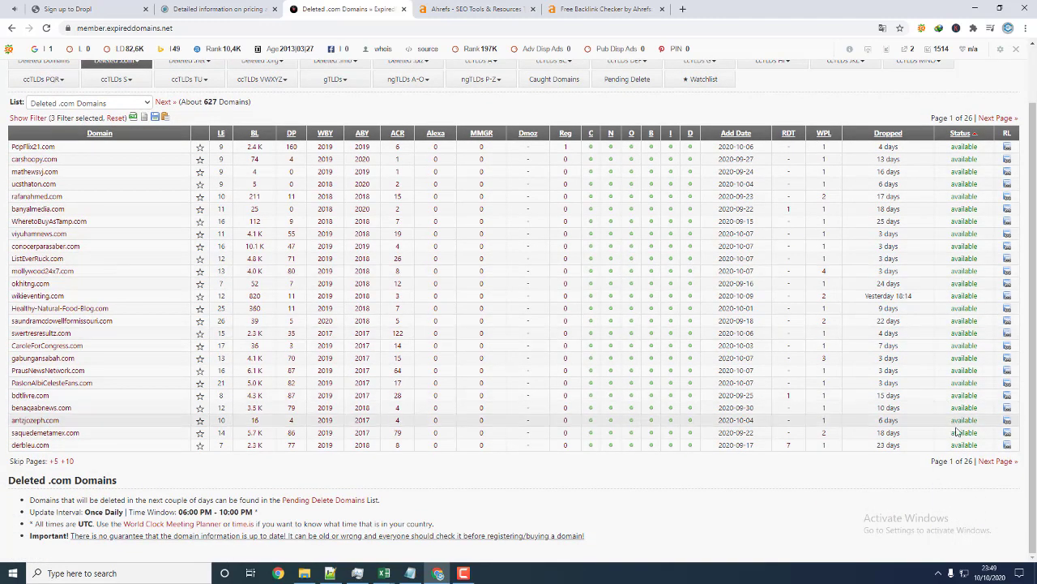
pyautogui.click(988, 462)
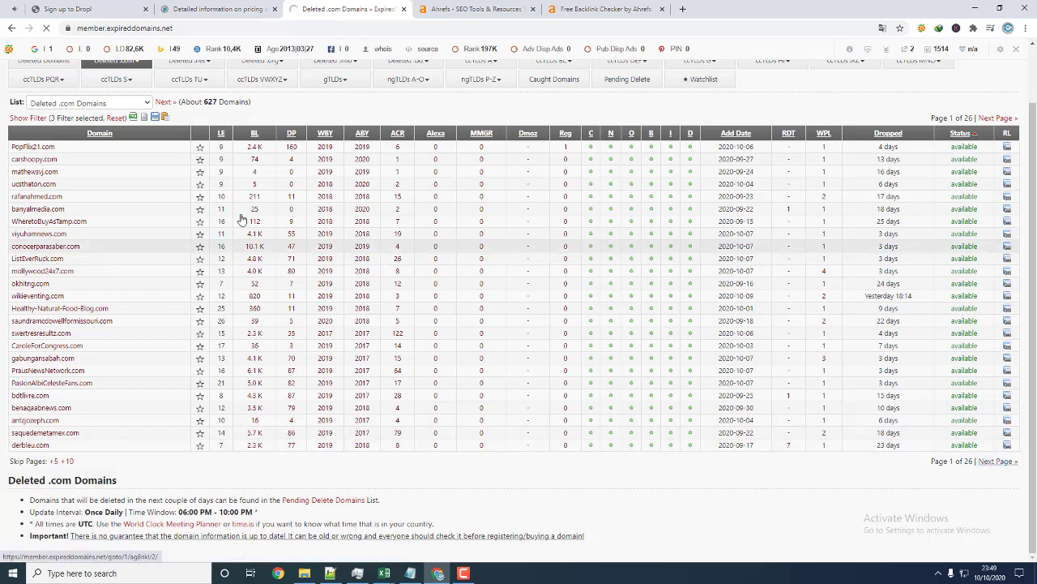
pyautogui.click(26, 117)
pyautogui.scroll(7, 736, 224)
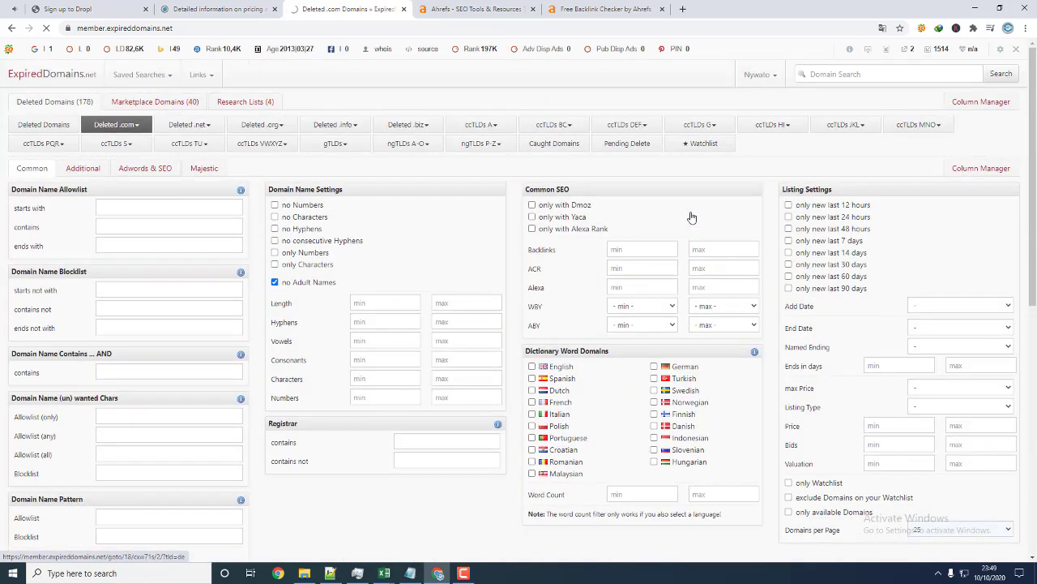
pyautogui.scroll(-2, 691, 217)
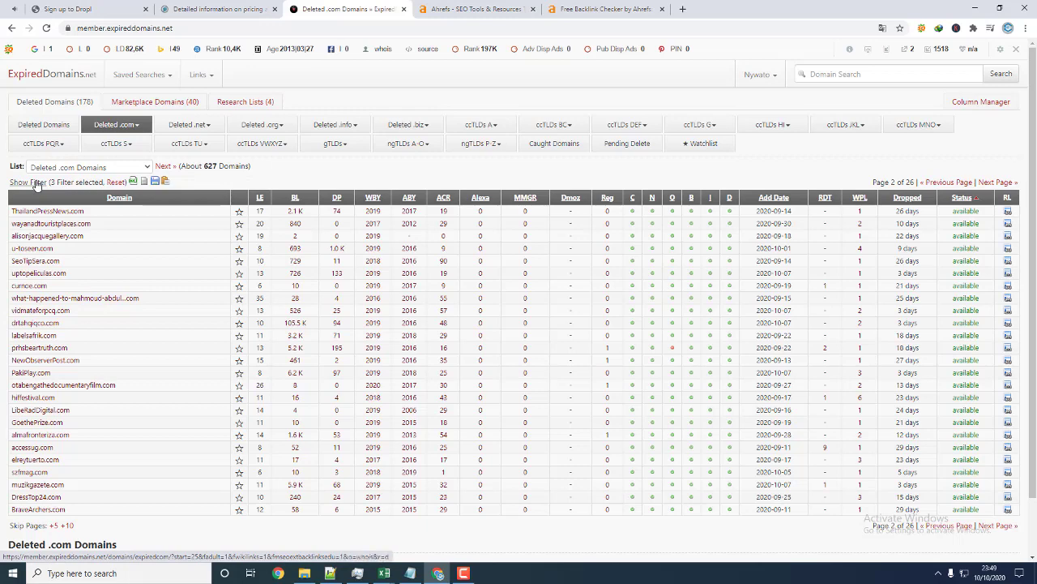
# - Switch to the combined Deleted Domains list and sort it by status
pyautogui.click(37, 183)
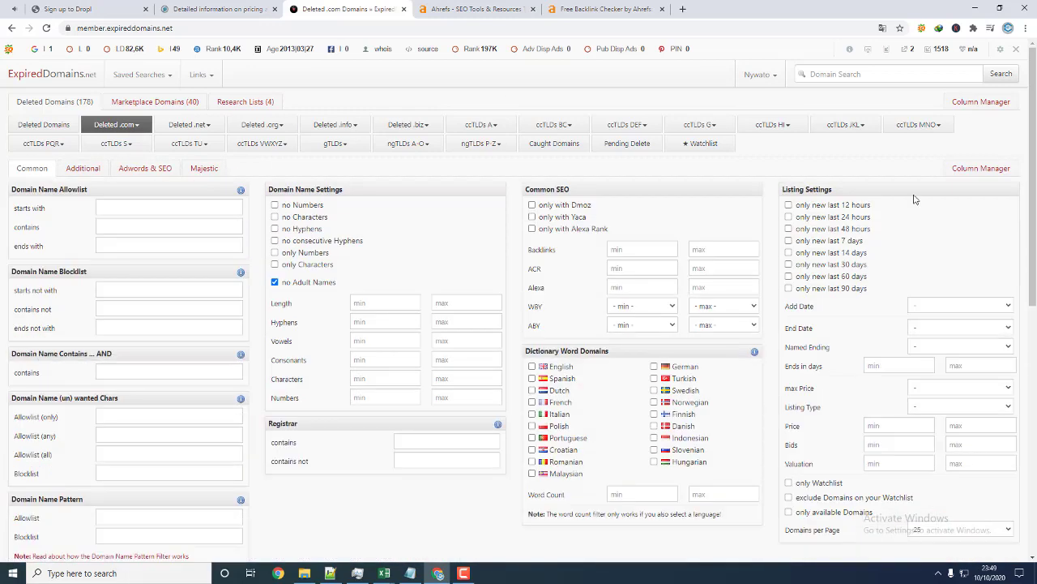
pyautogui.click(39, 130)
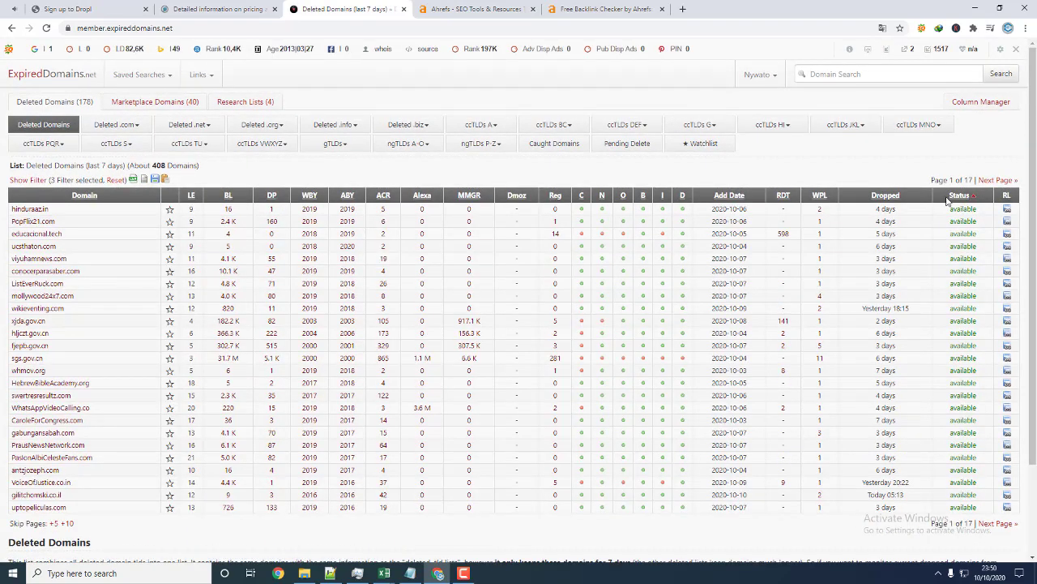
pyautogui.click(956, 196)
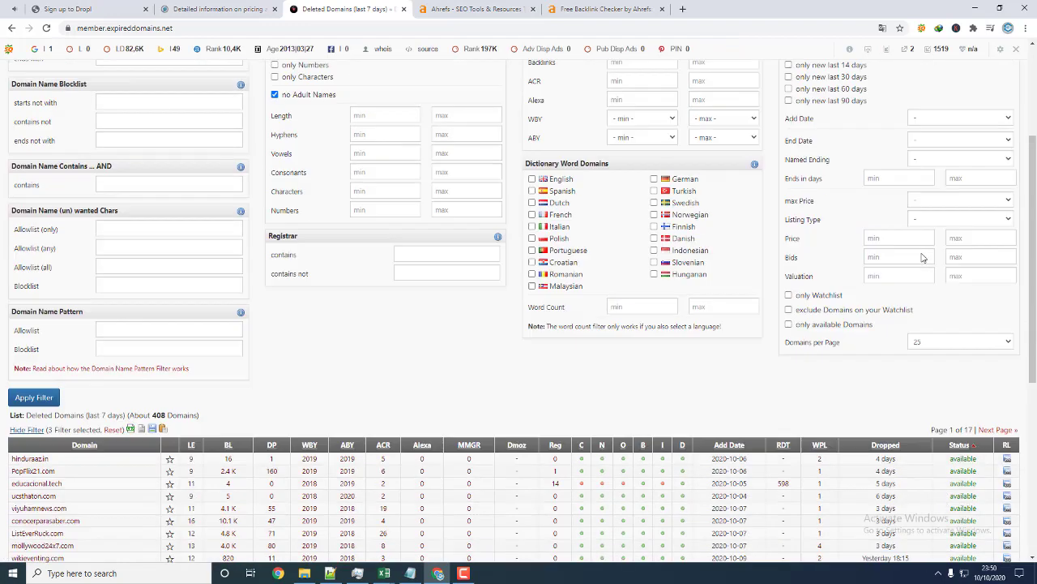
# - Set the listing price range to a minimum of 30 and a maximum of 100, and apply the filter
pyautogui.scroll(-2, 921, 257)
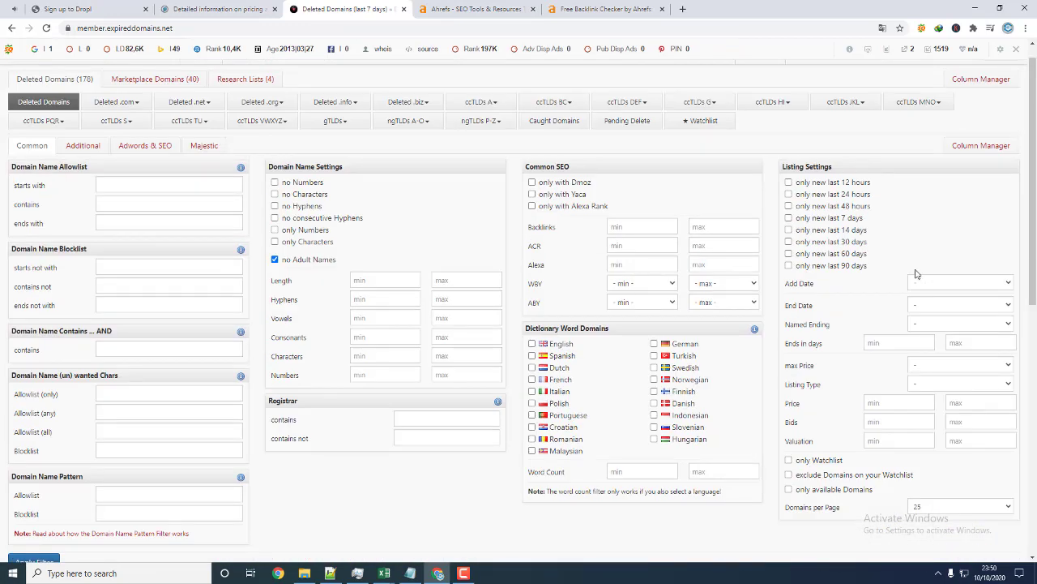
pyautogui.click(929, 403)
pyautogui.write('4')
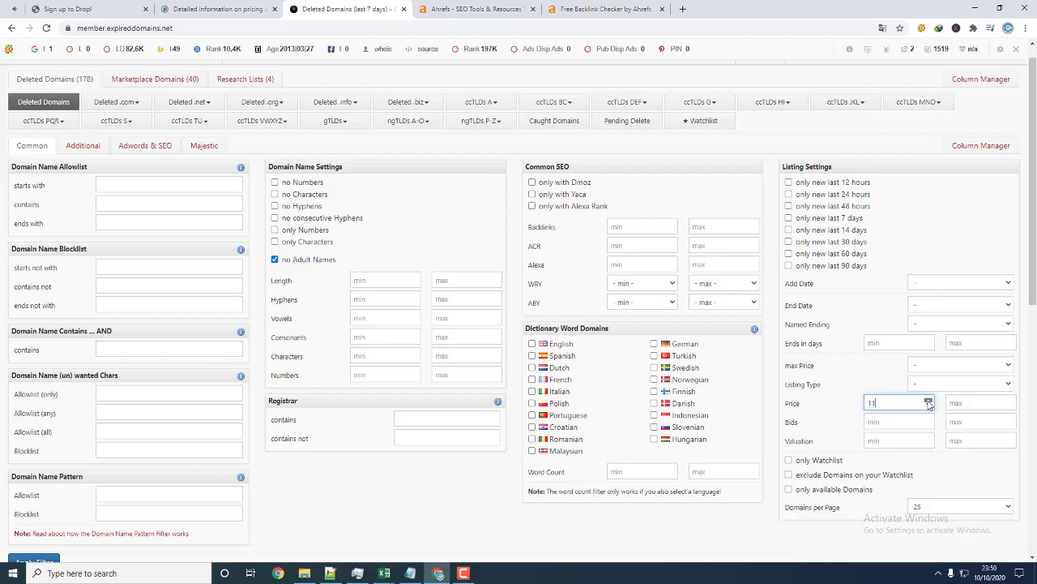
pyautogui.moveTo(903, 401); pyautogui.dragTo(833, 407)
pyautogui.write('30')
pyautogui.click(967, 402)
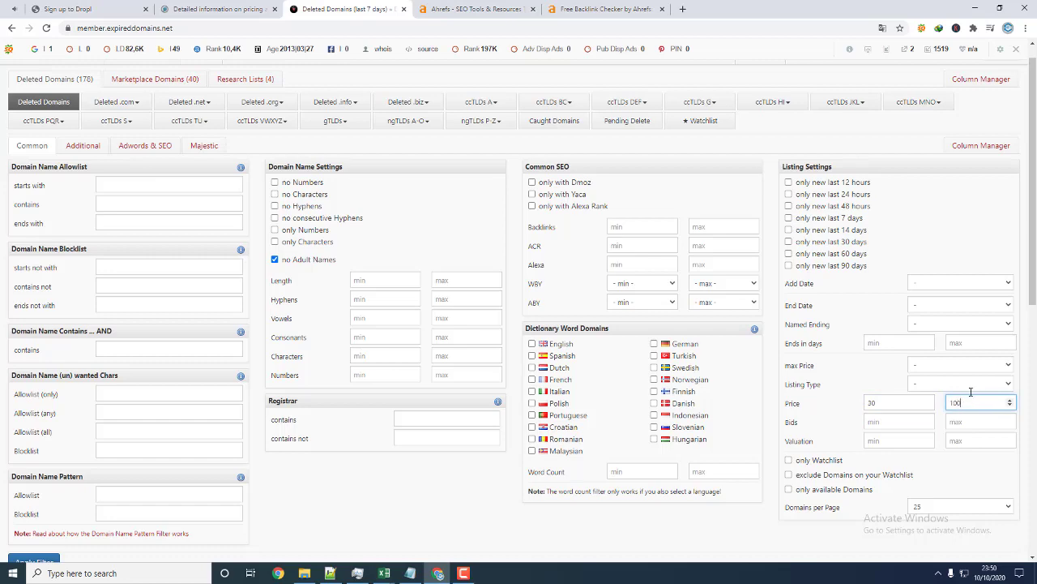
pyautogui.scroll(-3, 899, 422)
pyautogui.click(49, 436)
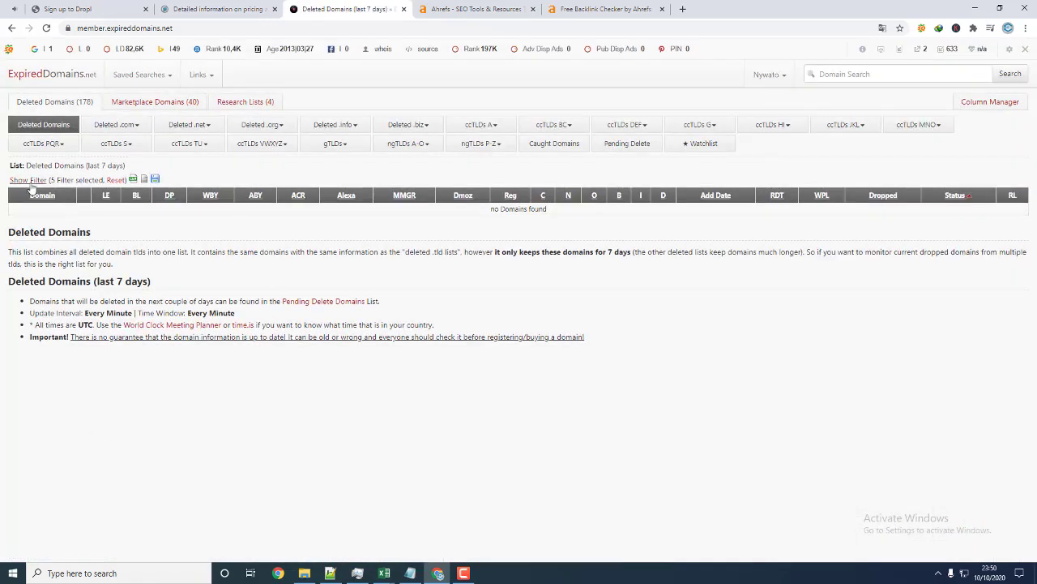
# - Clear the no Adult Names, Wikipedia links and Majestic Ext BL .edu filters, and reapply the filter with only the price range
pyautogui.click(27, 180)
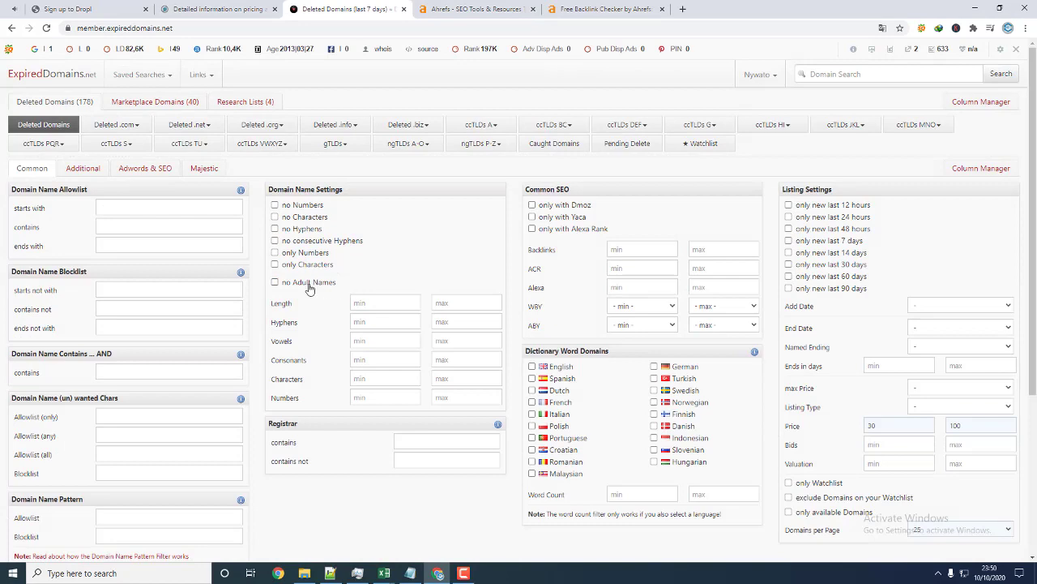
pyautogui.click(159, 168)
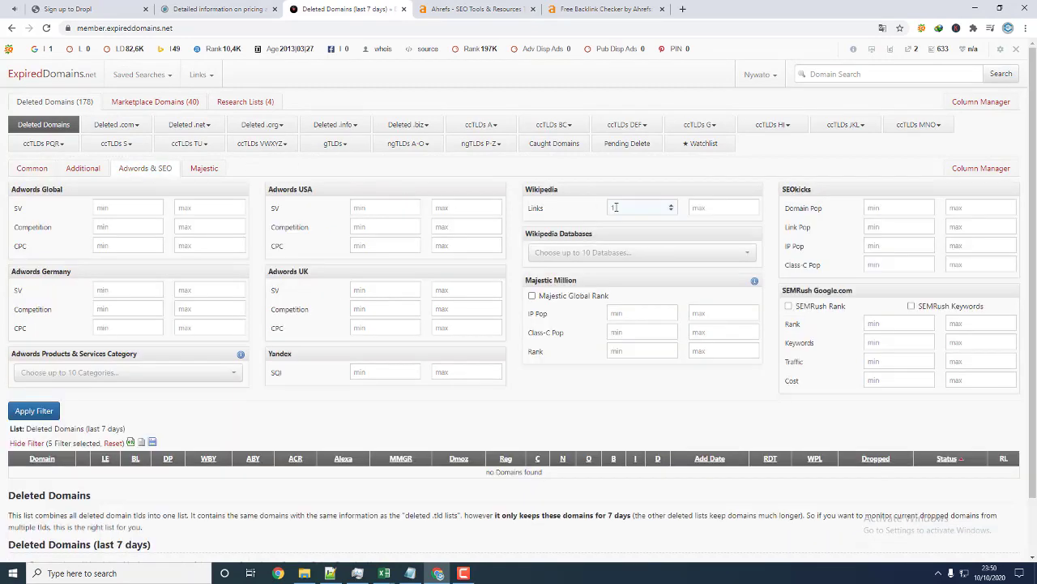
pyautogui.click(204, 170)
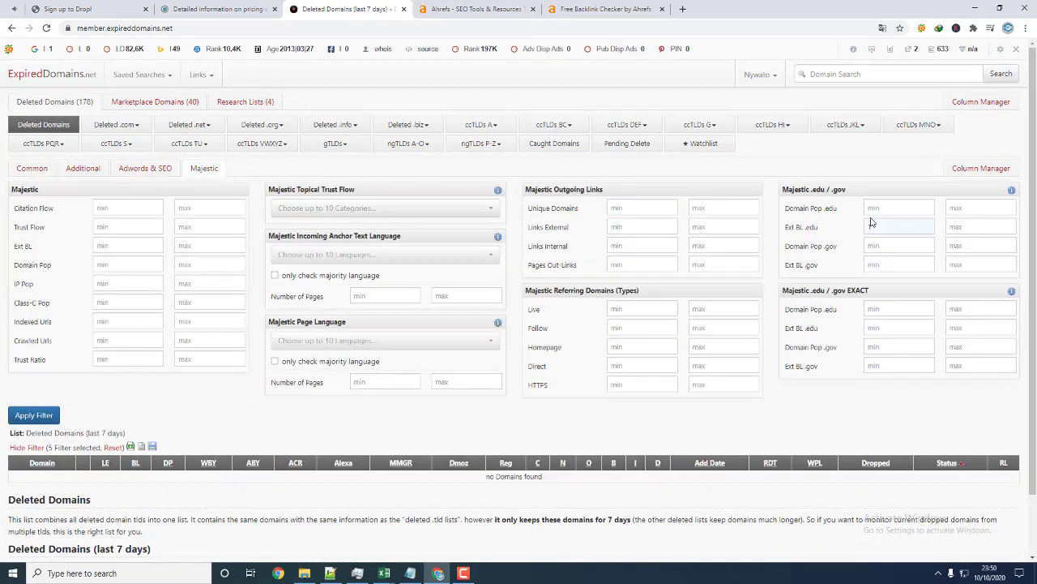
pyautogui.click(872, 224)
pyautogui.click(55, 414)
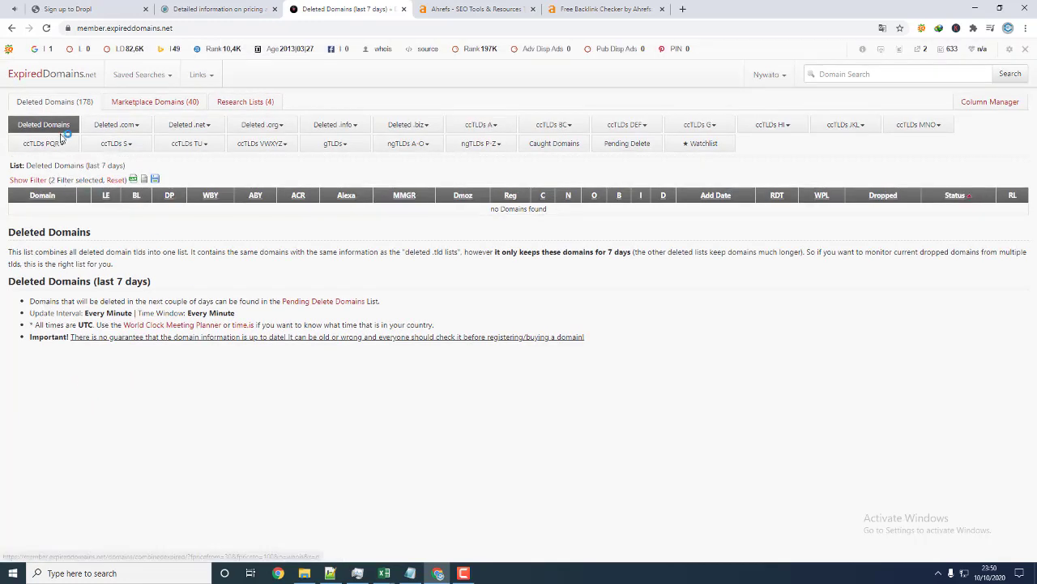
# - Open the Deleted .com Domains list with the price filter kept
pyautogui.moveTo(116, 126)
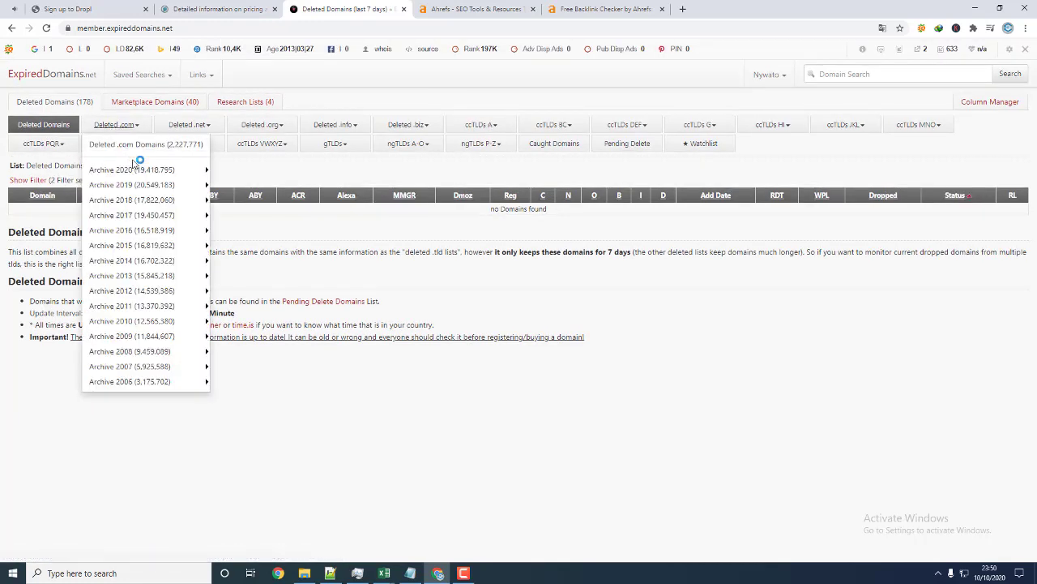
pyautogui.click(142, 144)
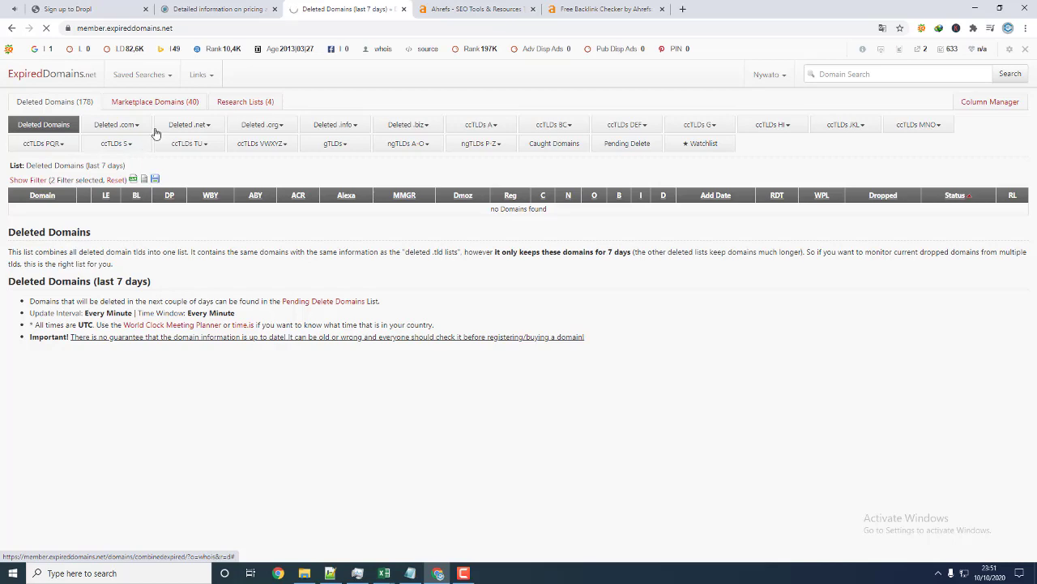
pyautogui.click(231, 8)
pyautogui.click(342, 7)
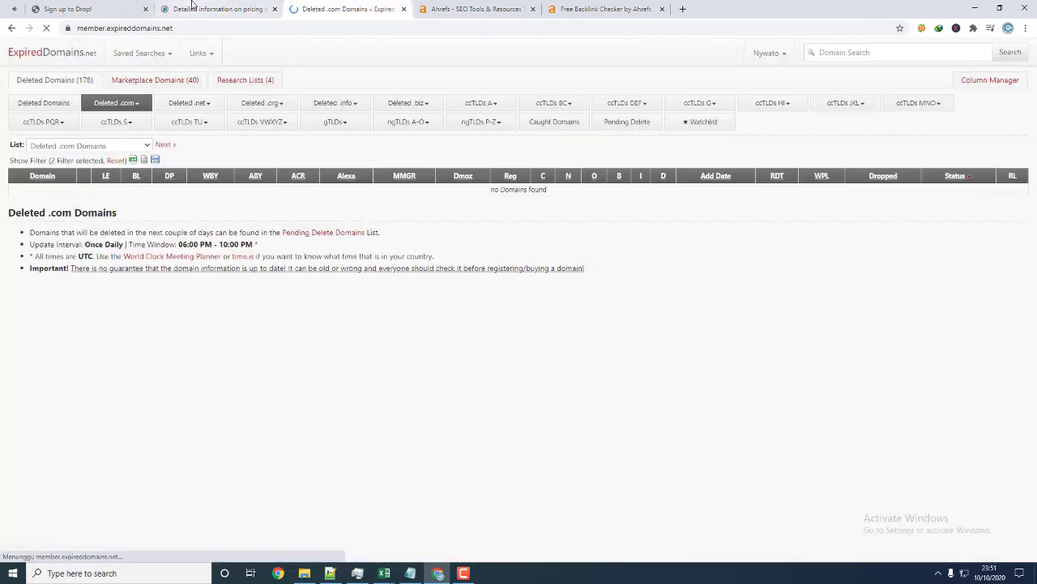
pyautogui.click(191, 7)
pyautogui.click(89, 7)
pyautogui.click(214, 5)
pyautogui.click(341, 4)
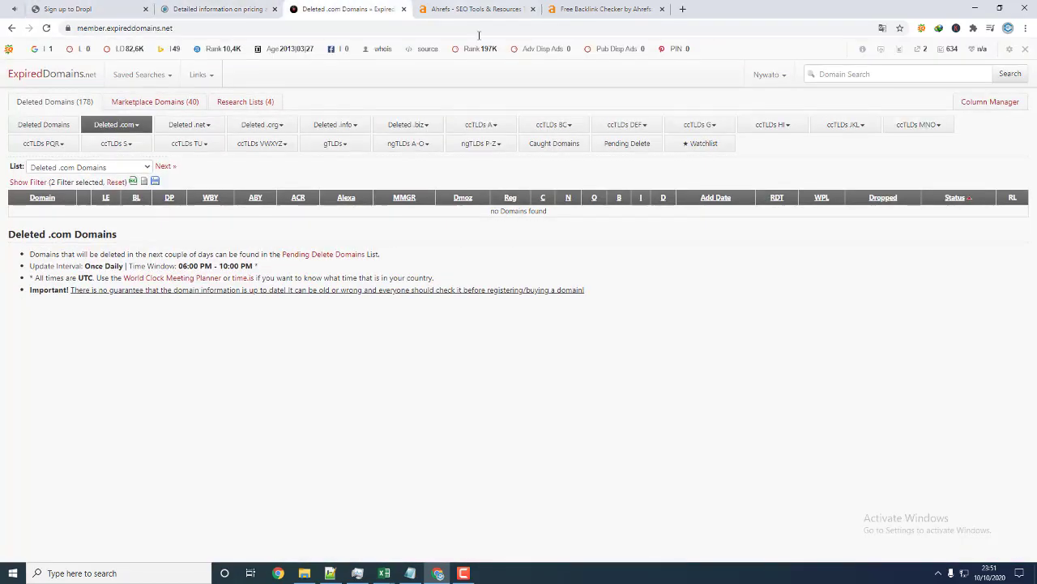
# - Set the minimum number of bids to 30 in the Deleted .com Domains filter and apply it
pyautogui.click(28, 181)
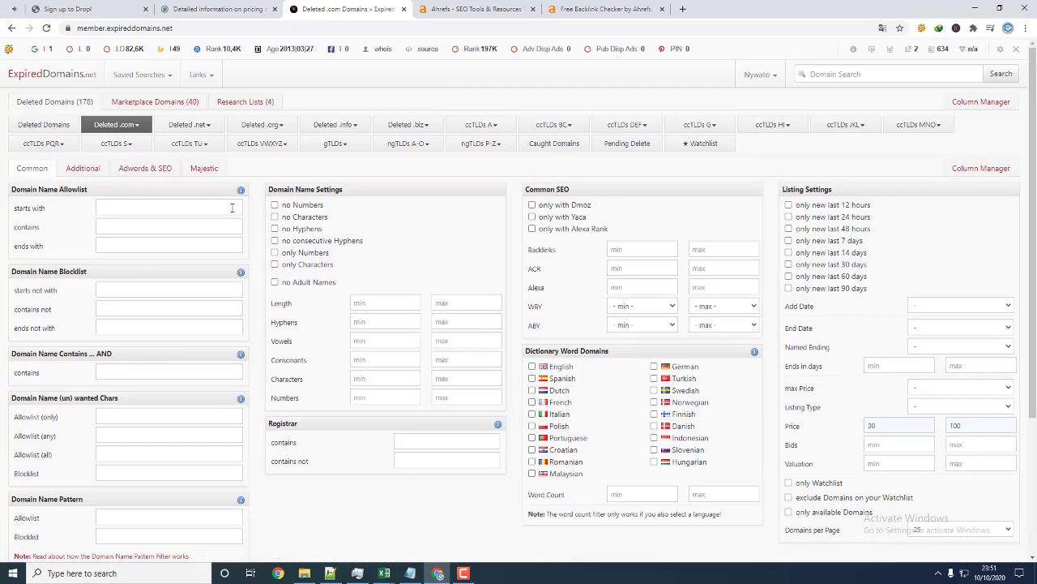
pyautogui.click(890, 443)
pyautogui.write('30')
pyautogui.scroll(-3, 911, 449)
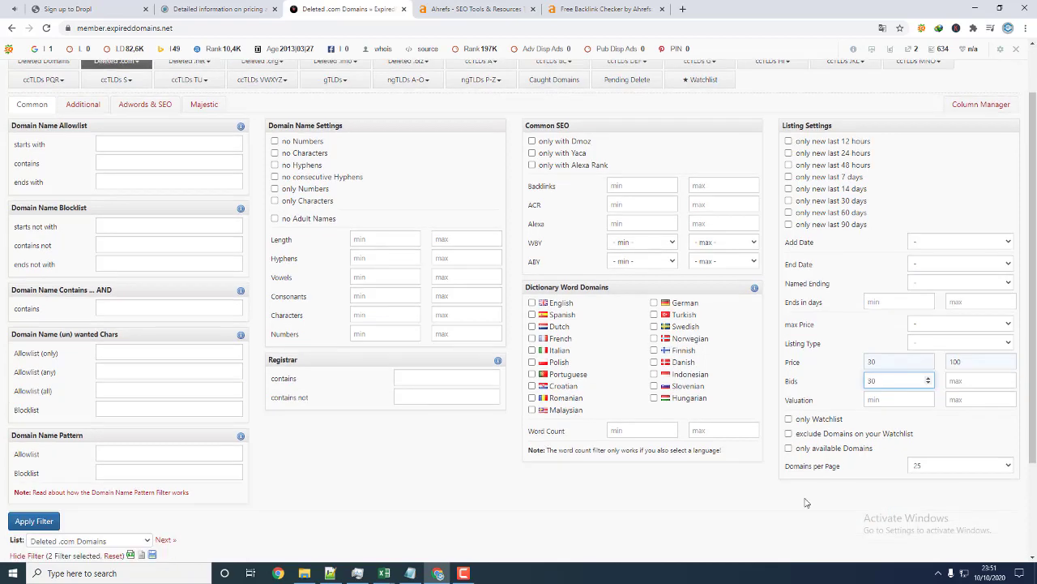
pyautogui.click(40, 395)
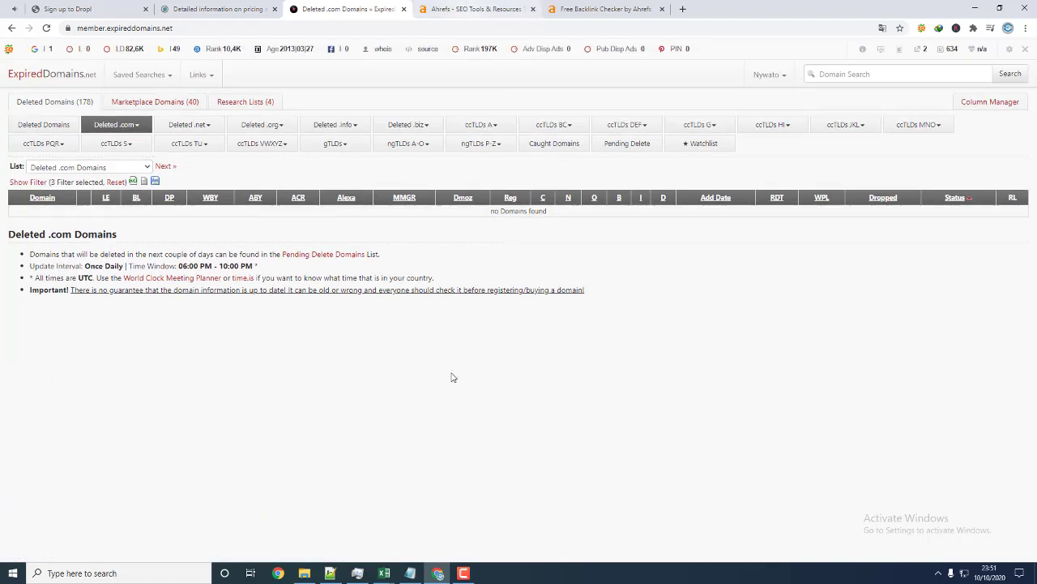
# - Switch to the Excel workbook iki y KW.xlsx and examine the domains collected at the top of Sheet2
pyautogui.moveTo(384, 573)
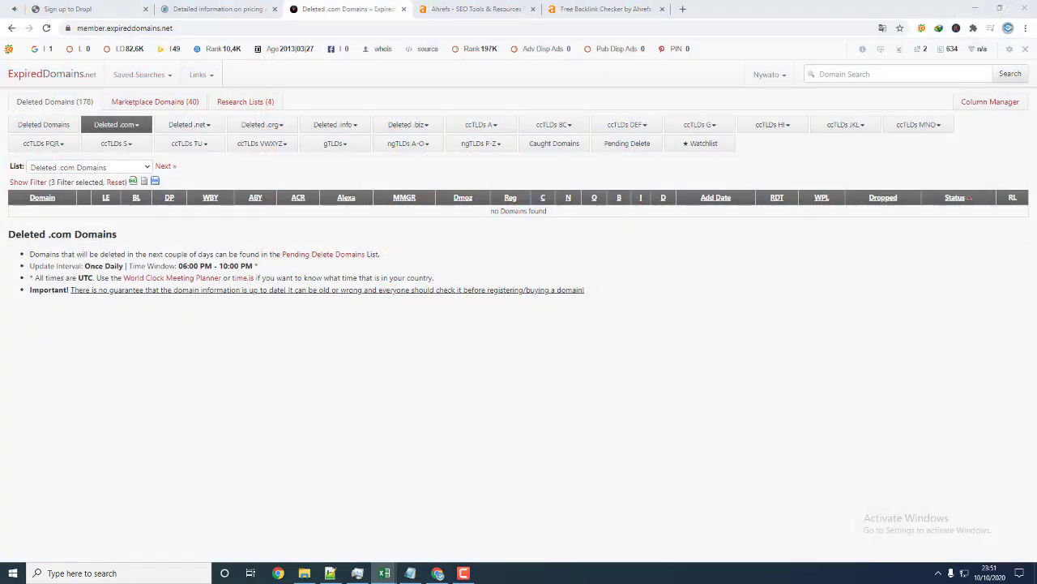
pyautogui.moveTo(394, 168); pyautogui.dragTo(393, 18)
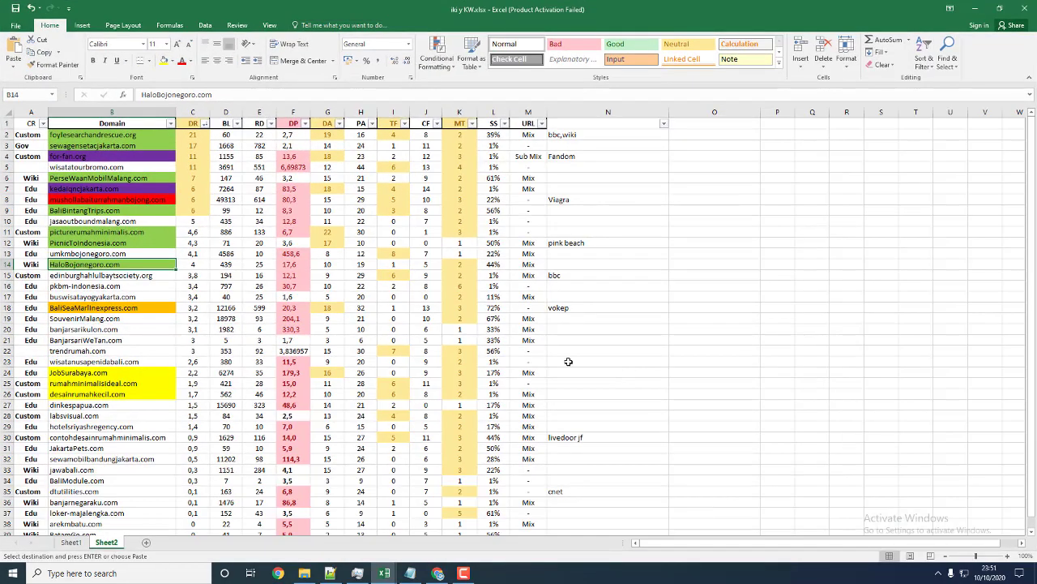
pyautogui.click(88, 137)
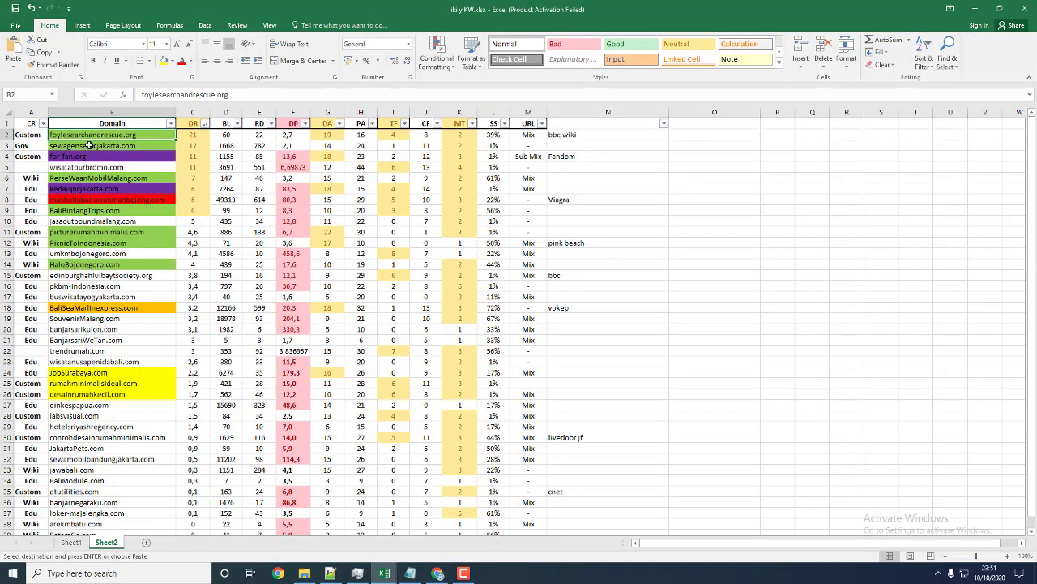
pyautogui.click(89, 146)
pyautogui.click(89, 167)
pyautogui.click(88, 188)
pyautogui.click(86, 220)
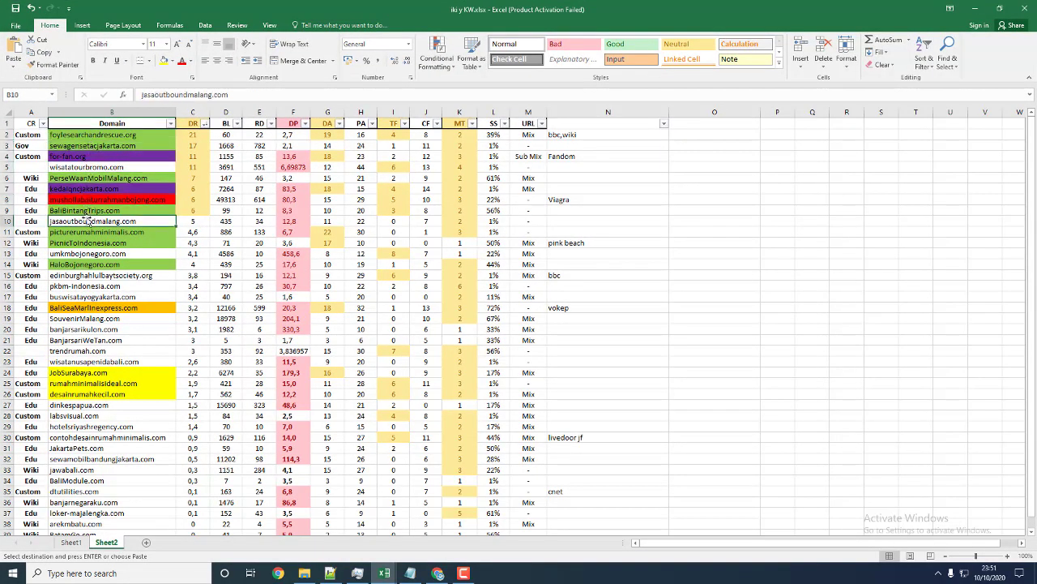
# - Examine the CR and RD metric columns and look through the domain table to its last row
pyautogui.click(32, 122)
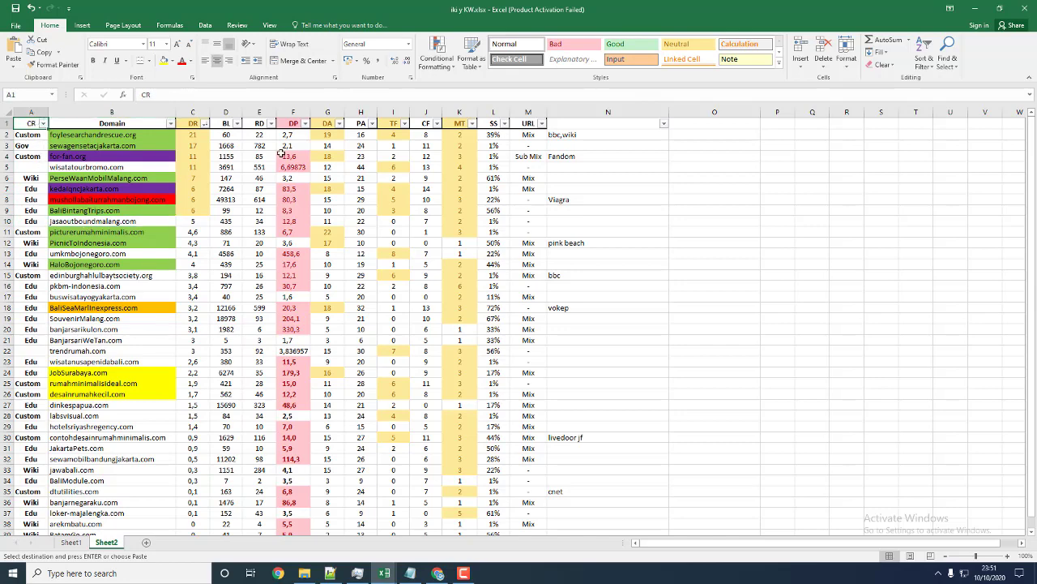
pyautogui.click(259, 123)
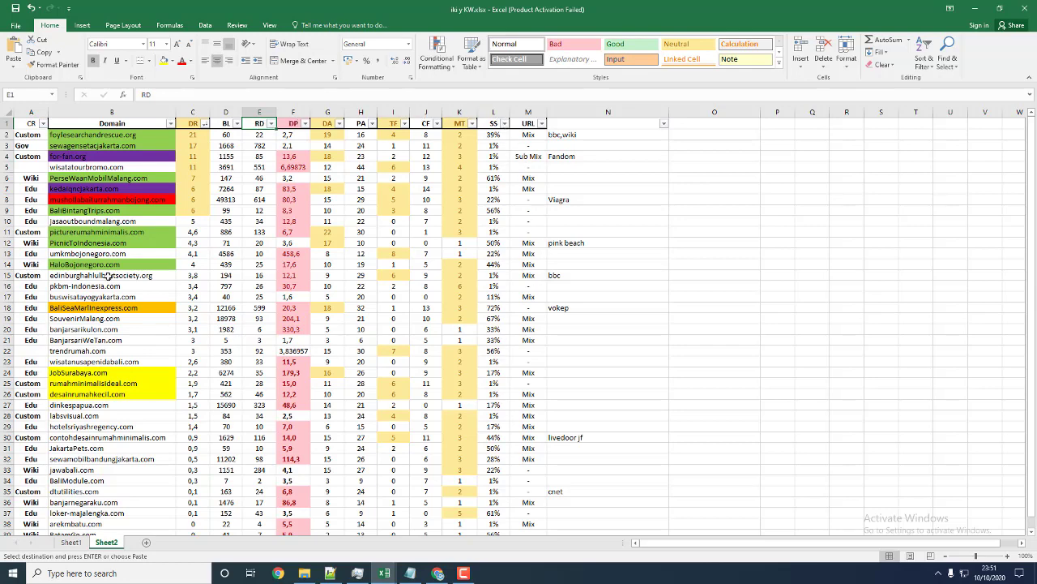
pyautogui.scroll(-9, 397, 247)
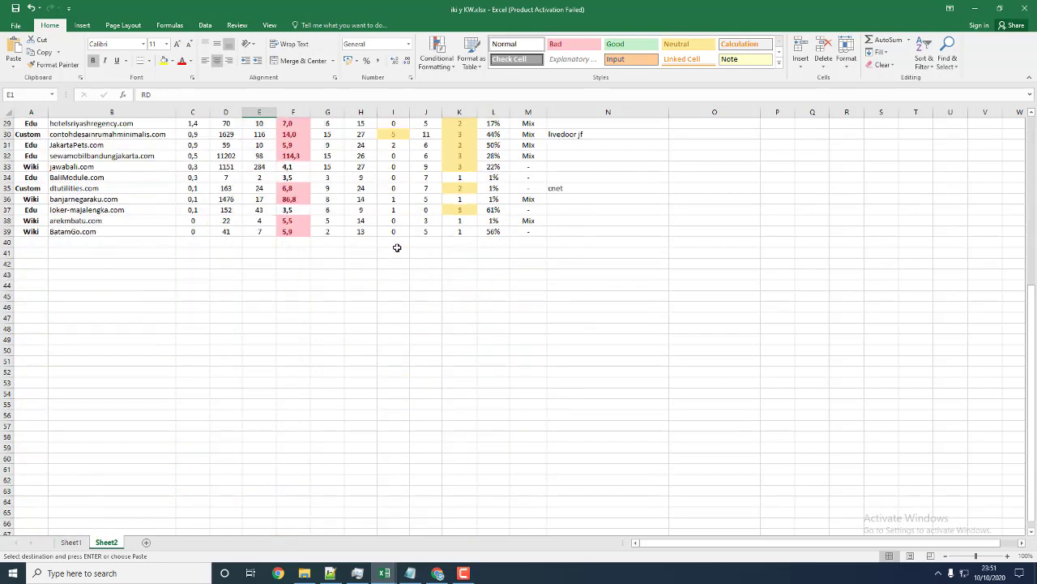
pyautogui.scroll(9, 397, 247)
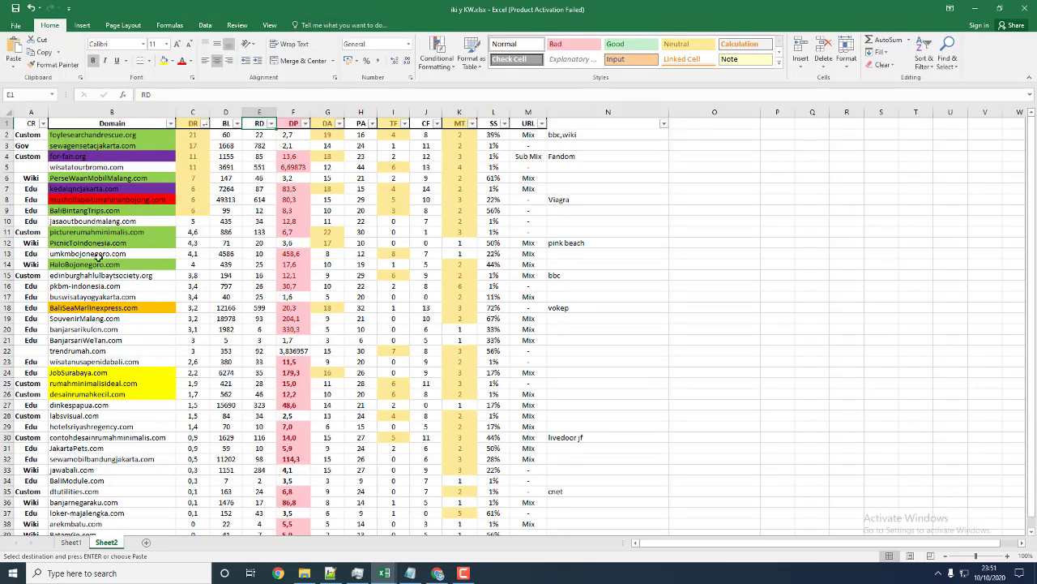
# - Select the HaloBojonegoro.com entry in the domain table, and switch to the Ahrefs home page in the browser
pyautogui.click(96, 265)
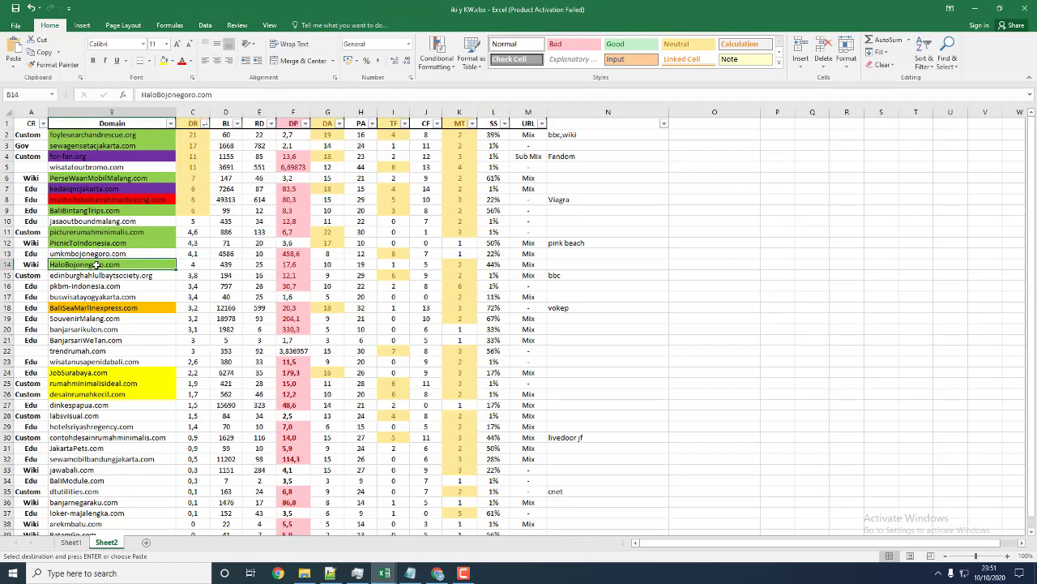
pyautogui.doubleClick(377, 11)
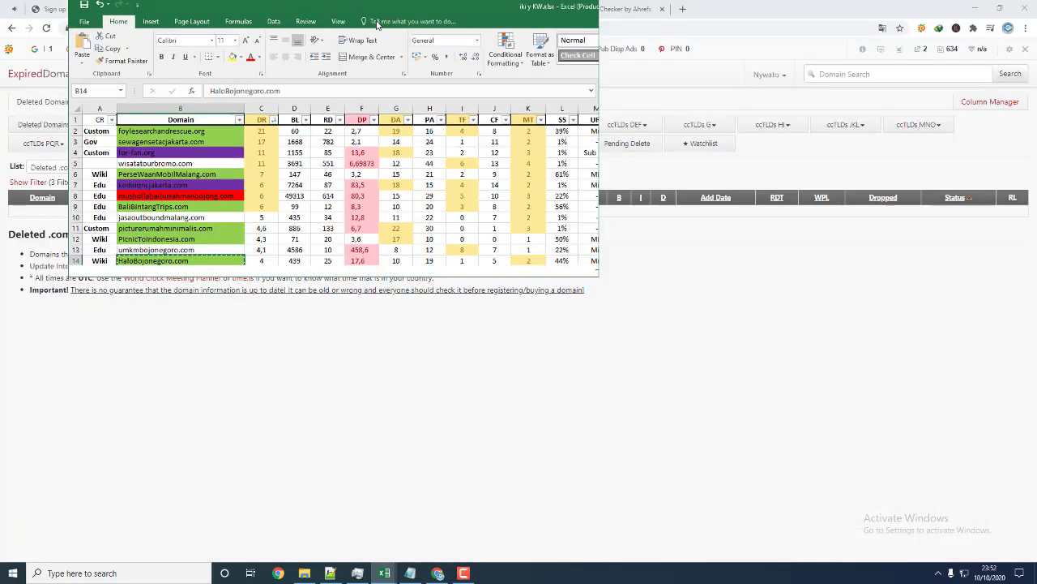
pyautogui.moveTo(377, 25); pyautogui.dragTo(859, 129)
pyautogui.click(494, 8)
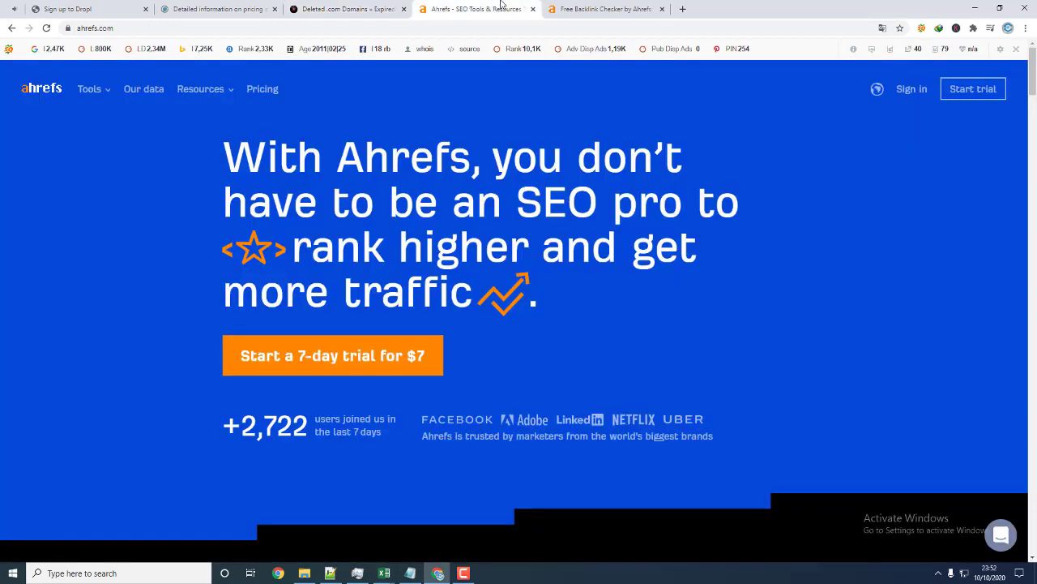
pyautogui.click(394, 369)
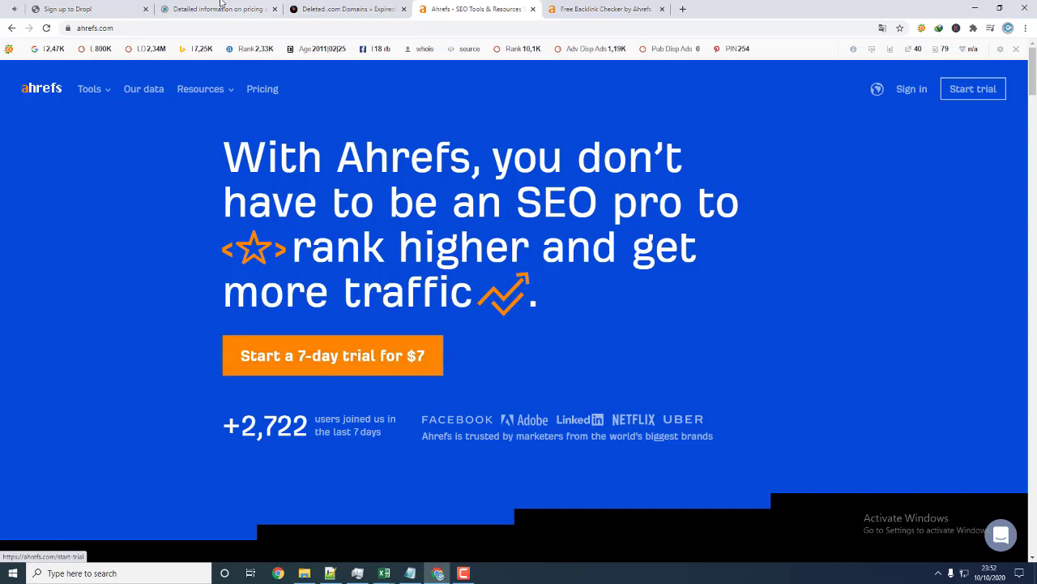
pyautogui.click(222, 9)
pyautogui.scroll(-4, 441, 257)
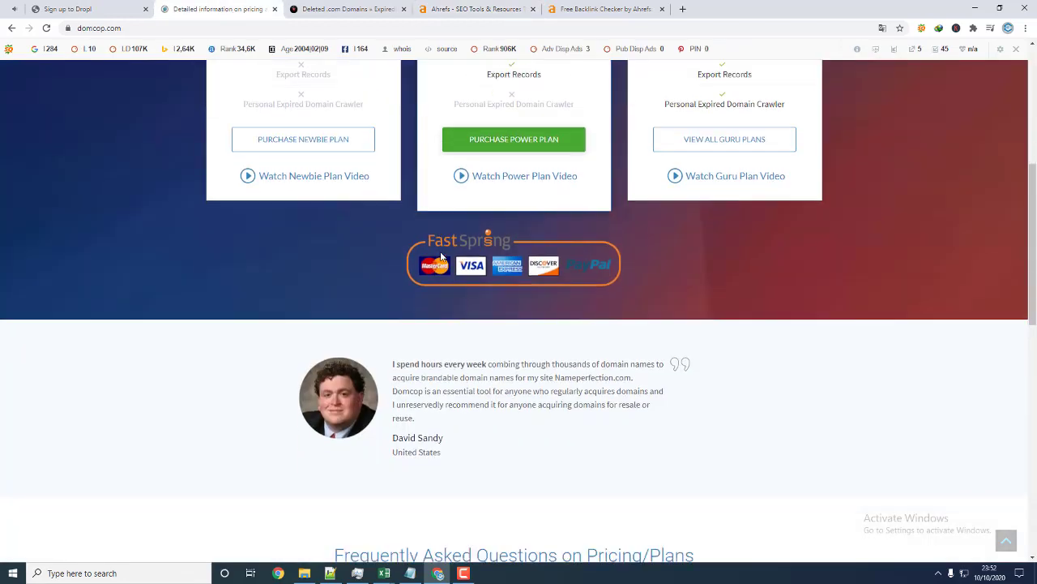
pyautogui.scroll(5, 474, 253)
# - Check the backlinks of HaloBojonegoro.com in the free Ahrefs Backlink Checker, and disable the SEObar for any domain
pyautogui.click(658, 7)
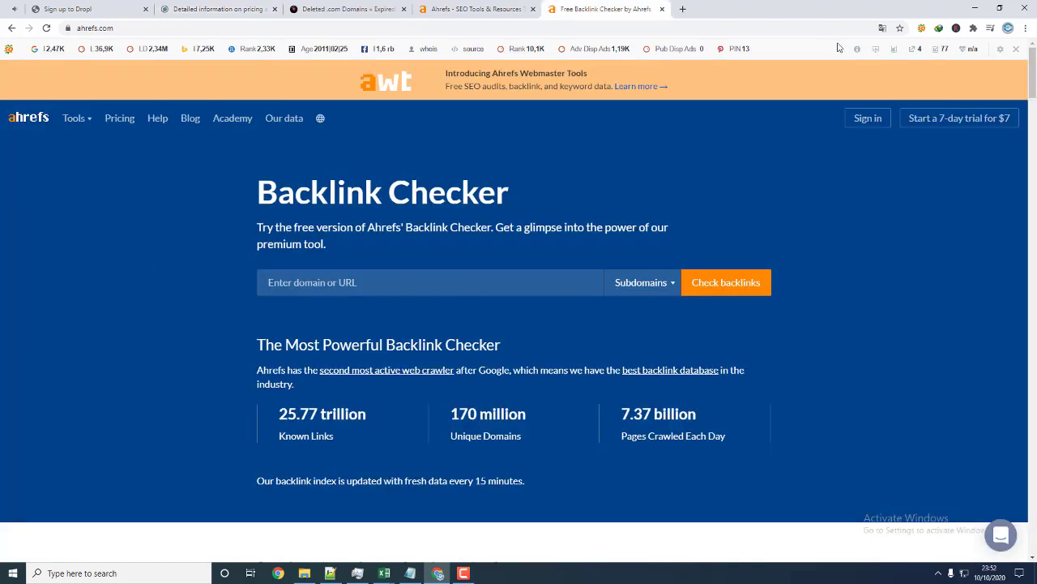
pyautogui.click(519, 282)
pyautogui.write('HaloBojonegoro.com')
pyautogui.click(708, 291)
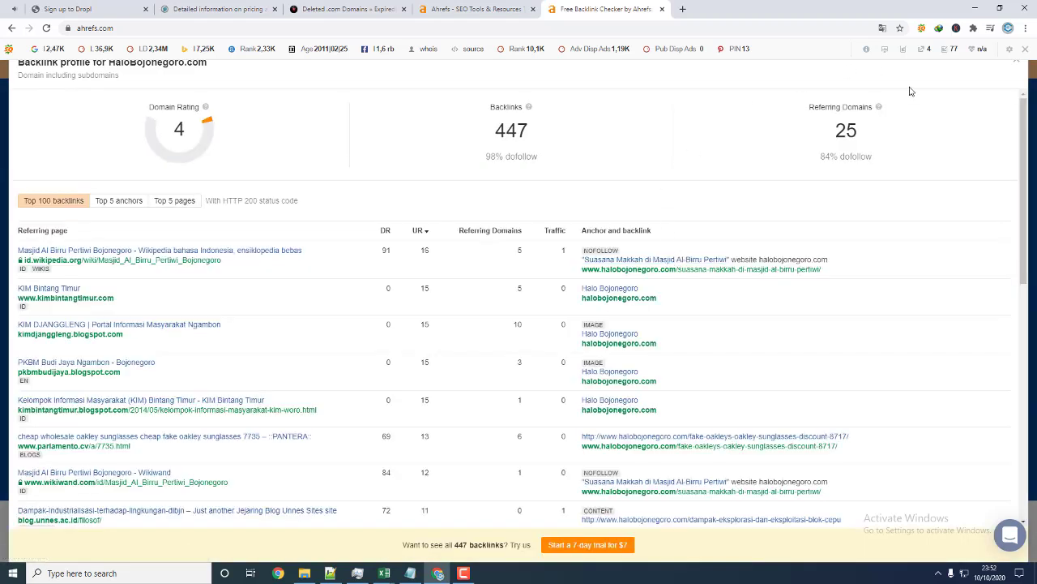
pyautogui.click(1025, 49)
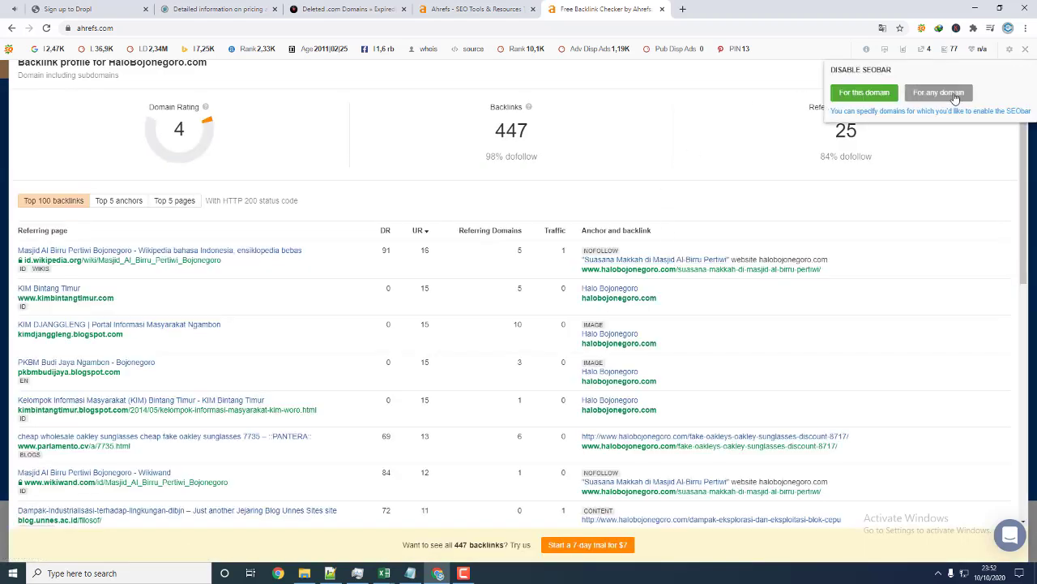
pyautogui.click(956, 98)
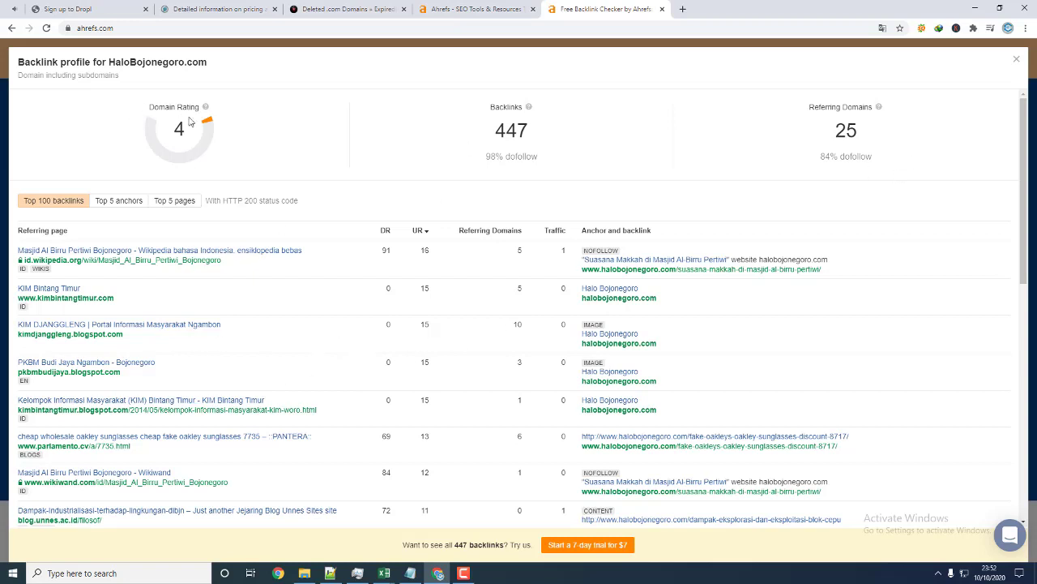
# - Examine the domain's backlink and referring-domain figures with their dofollow shares, and the Wikipedia referring page with its target URL
pyautogui.moveTo(529, 109)
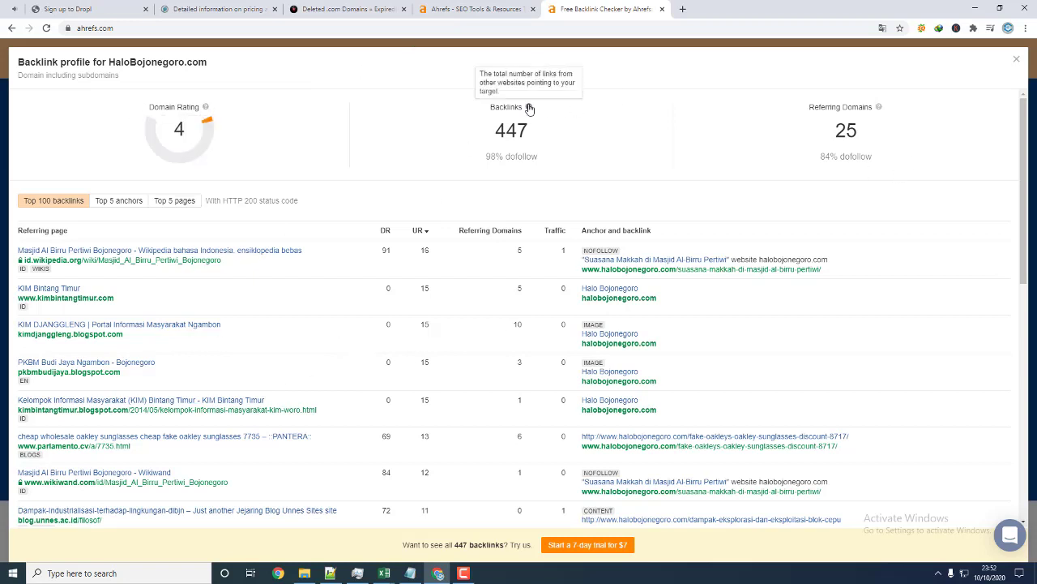
pyautogui.moveTo(486, 156); pyautogui.dragTo(538, 157)
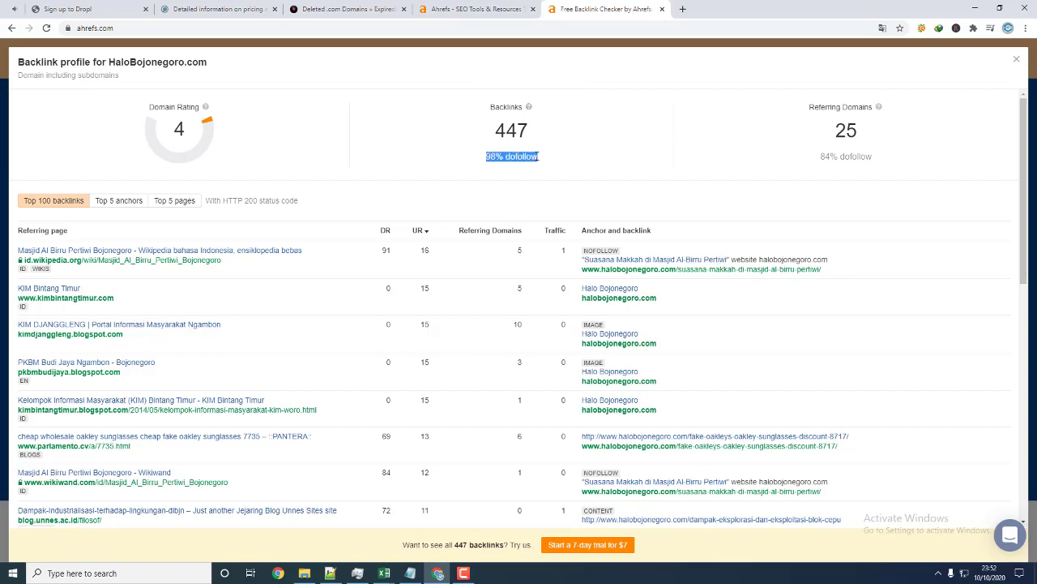
pyautogui.moveTo(828, 140); pyautogui.dragTo(880, 129)
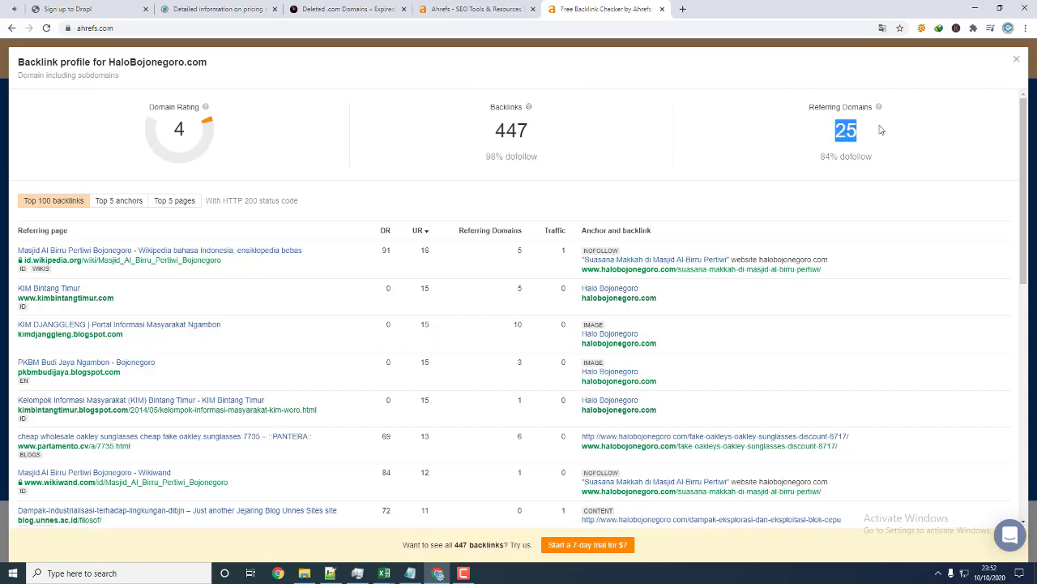
pyautogui.moveTo(814, 158); pyautogui.dragTo(886, 159)
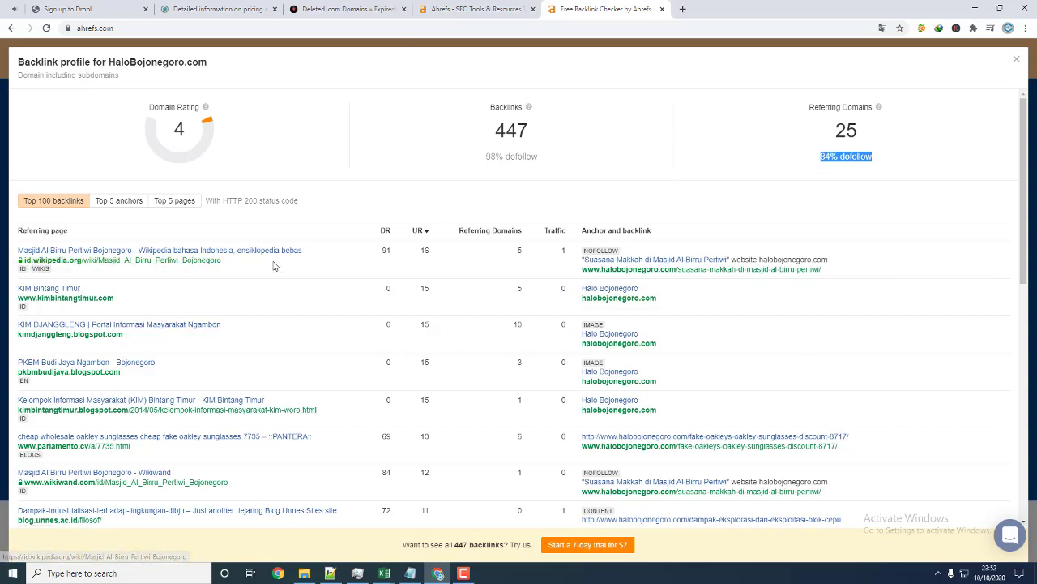
pyautogui.moveTo(267, 262); pyautogui.dragTo(21, 251)
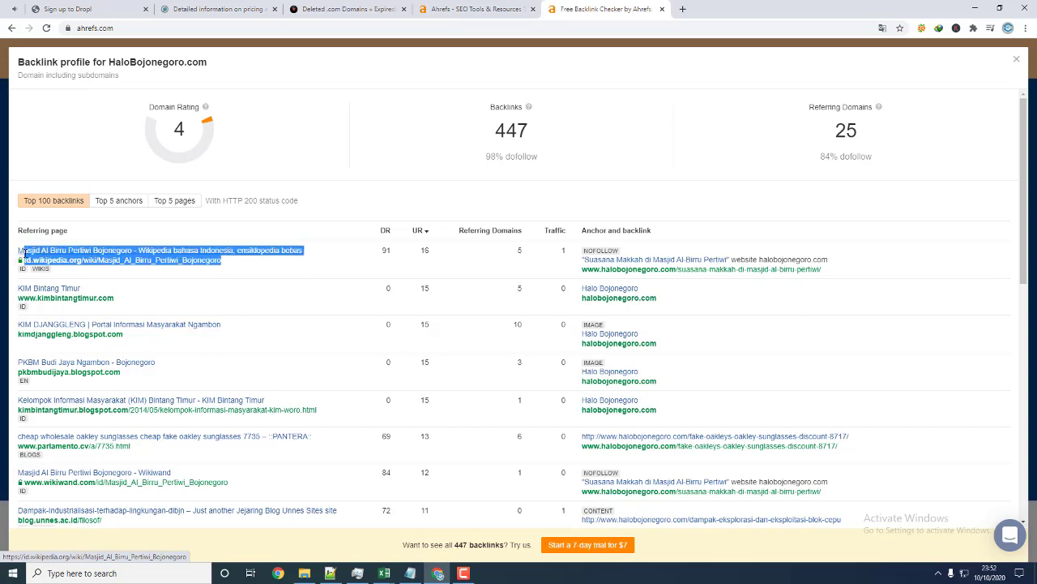
pyautogui.click(111, 271)
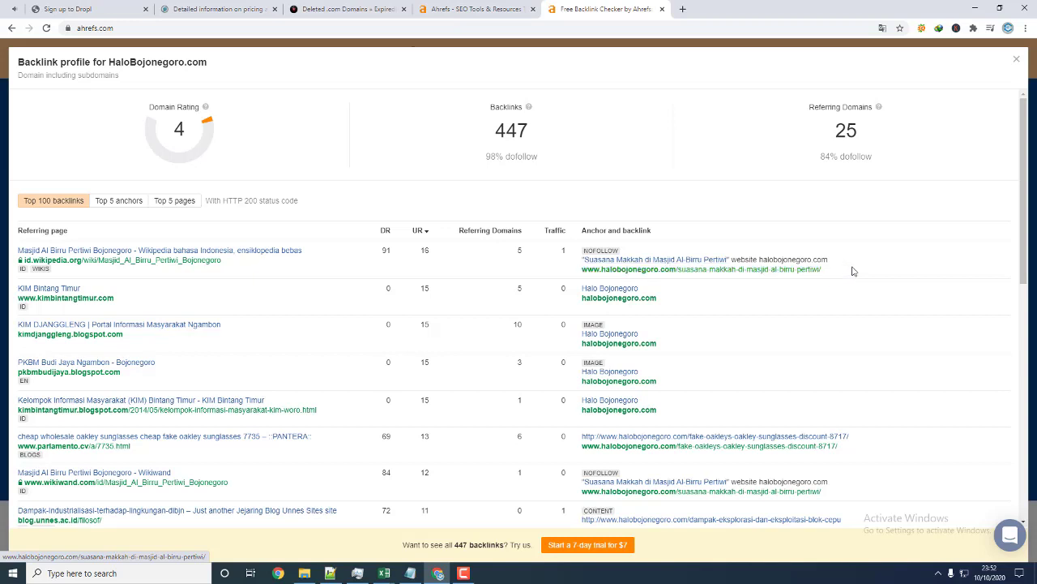
pyautogui.moveTo(824, 270); pyautogui.dragTo(655, 268)
pyautogui.moveTo(647, 269); pyautogui.dragTo(842, 271)
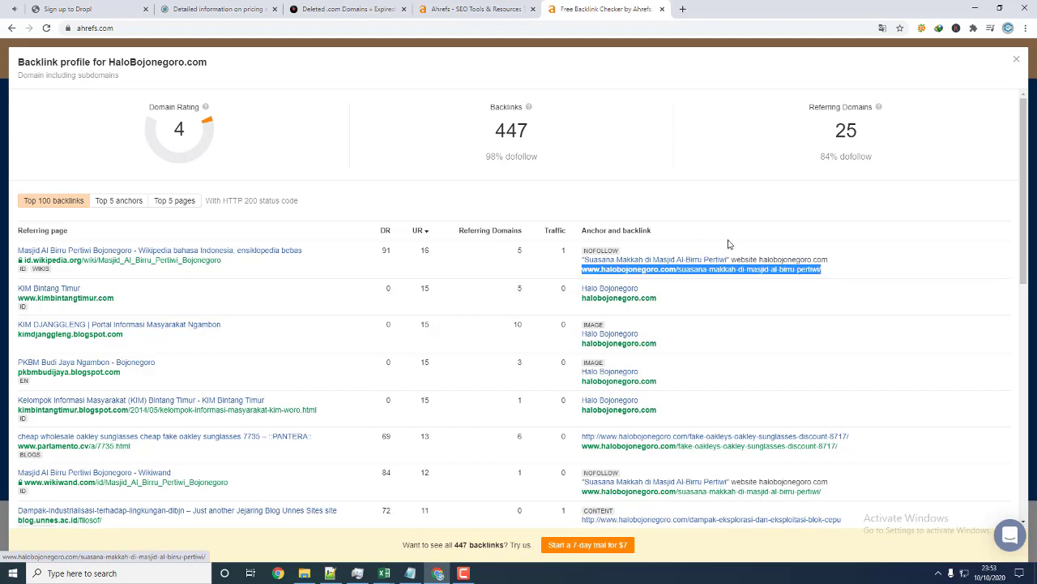
# - Open Paint and restore its window to a smaller size so the backlink profile stays in view
pyautogui.press('super')
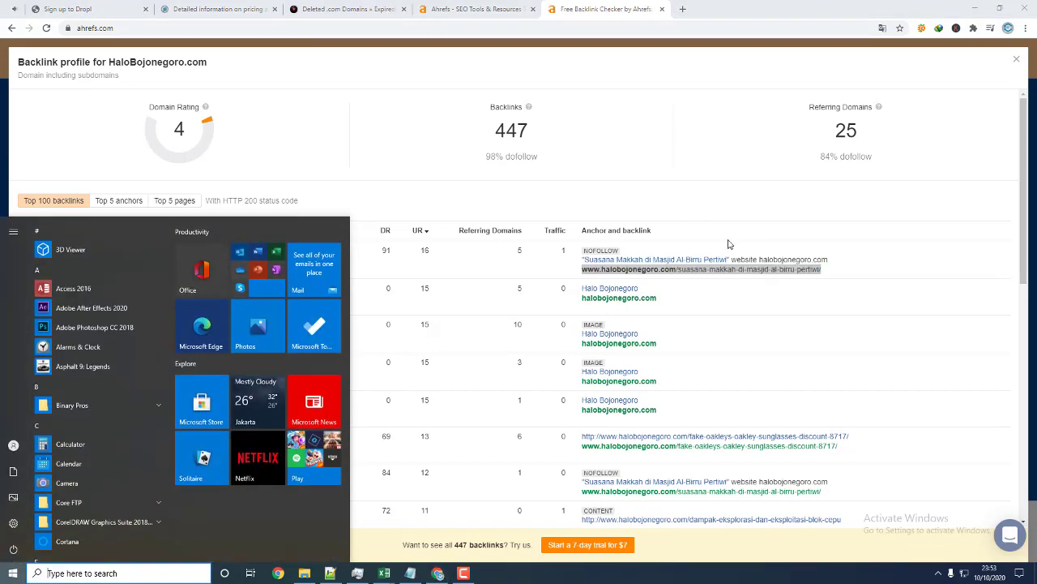
pyautogui.write('no')
pyautogui.press('BackSpace')
pyautogui.press('BackSpace')
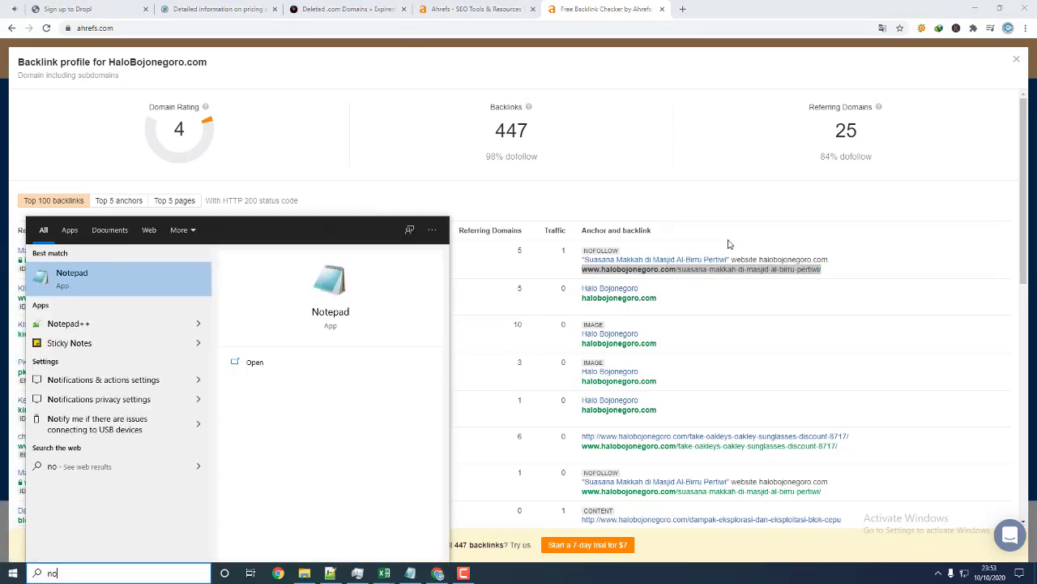
pyautogui.write('paint')
pyautogui.press('Return')
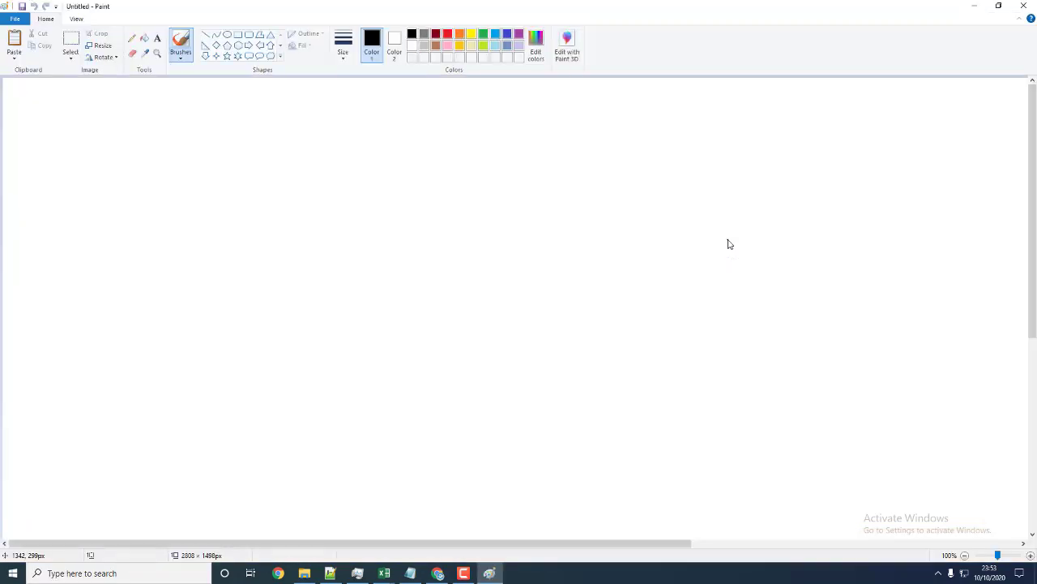
pyautogui.doubleClick(511, 21)
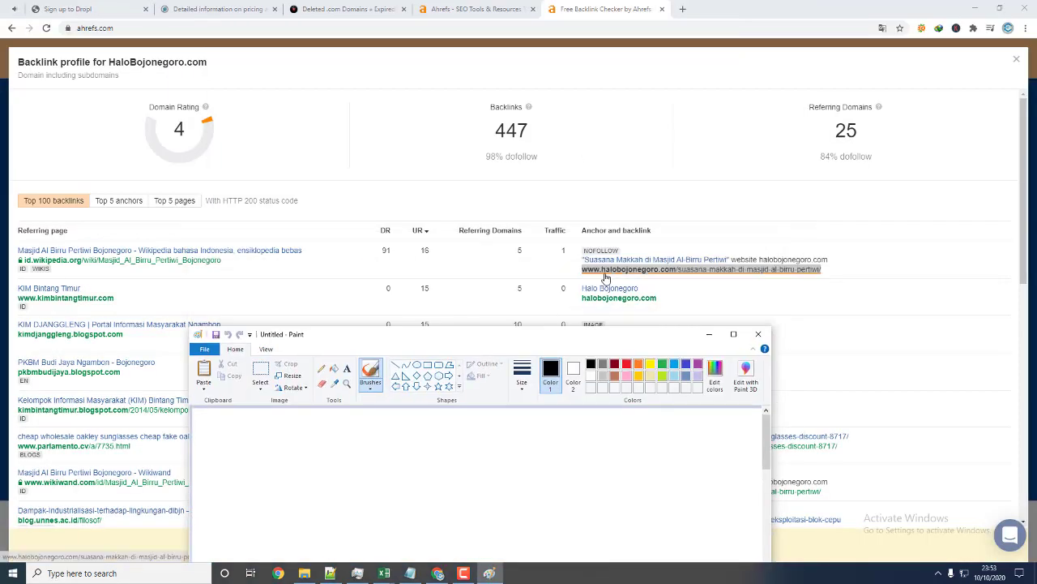
# - Copy the Wikipedia backlink's target URL from the backlink profile and paste it as text onto the Paint canvas
pyautogui.rightClick(199, 262)
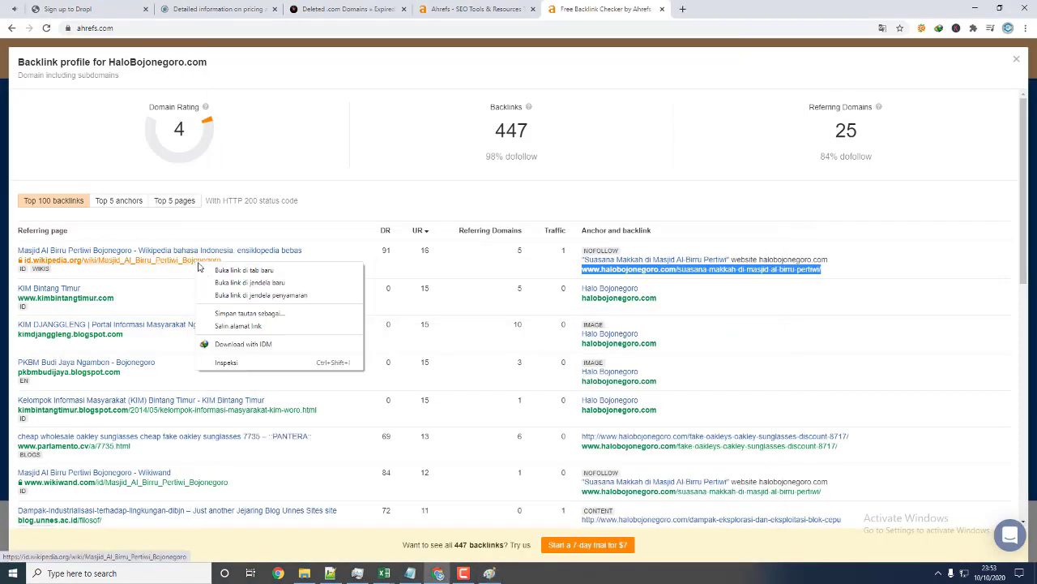
pyautogui.press('Escape')
pyautogui.moveTo(221, 260); pyautogui.dragTo(24, 261)
pyautogui.moveTo(574, 272)
pyautogui.mouseDown()
pyautogui.moveTo(779, 269)
pyautogui.moveTo(583, 272)
pyautogui.mouseUp()
pyautogui.hotkey('ctrl', 'c')
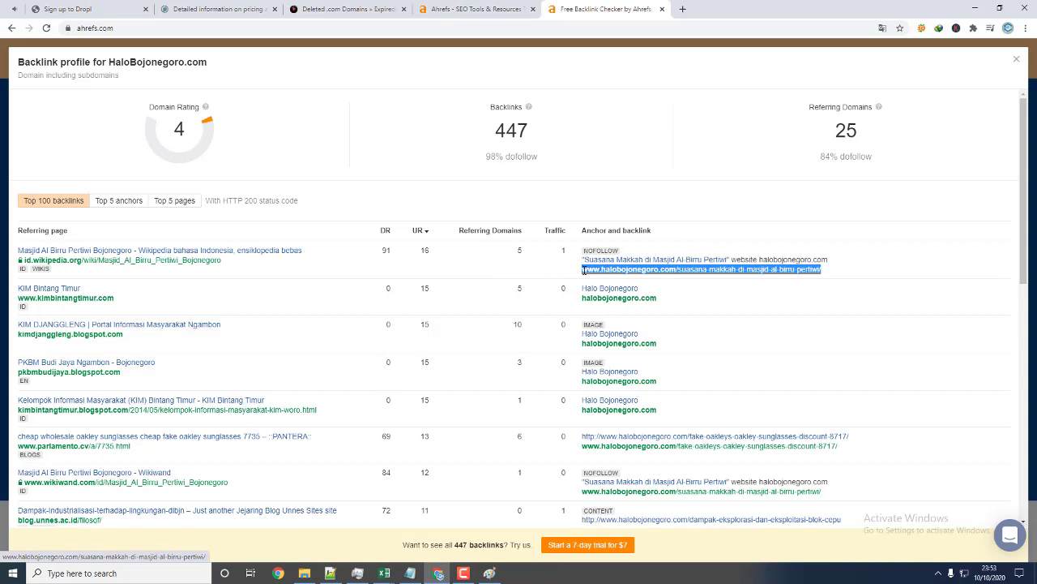
pyautogui.click(488, 573)
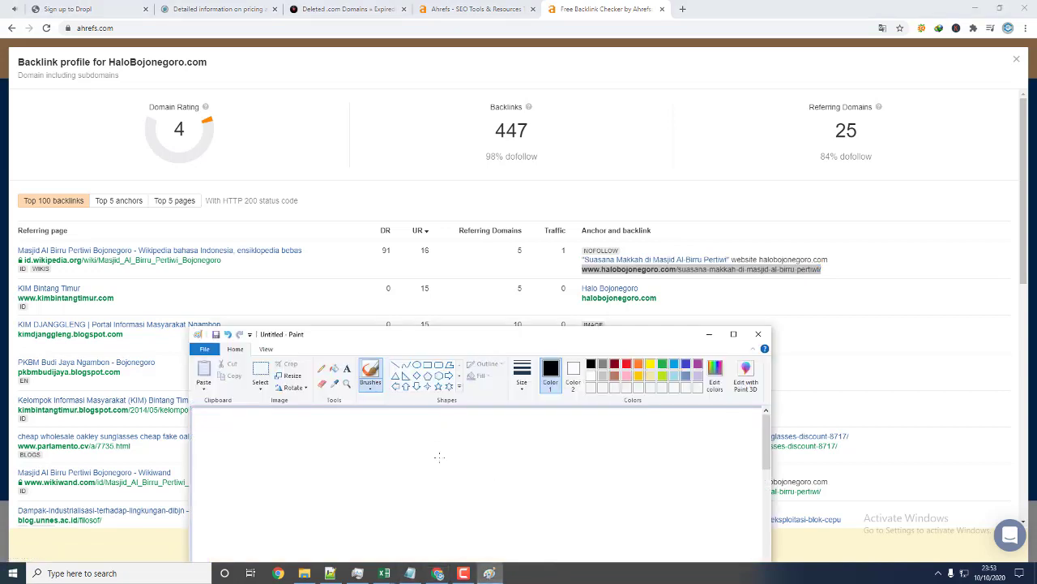
pyautogui.click(347, 368)
pyautogui.click(235, 436)
pyautogui.hotkey('ctrl', 'v')
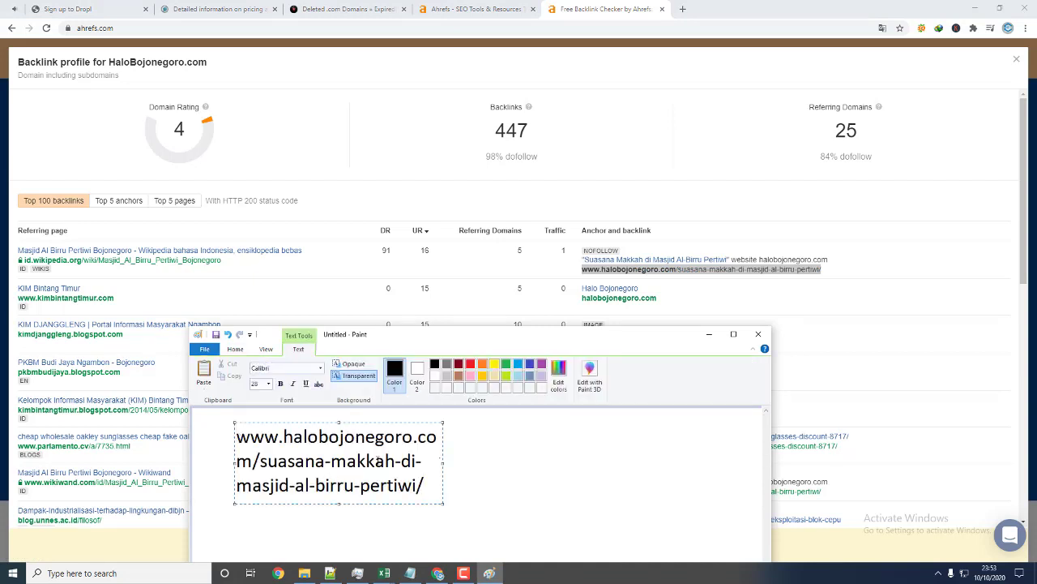
pyautogui.click(485, 464)
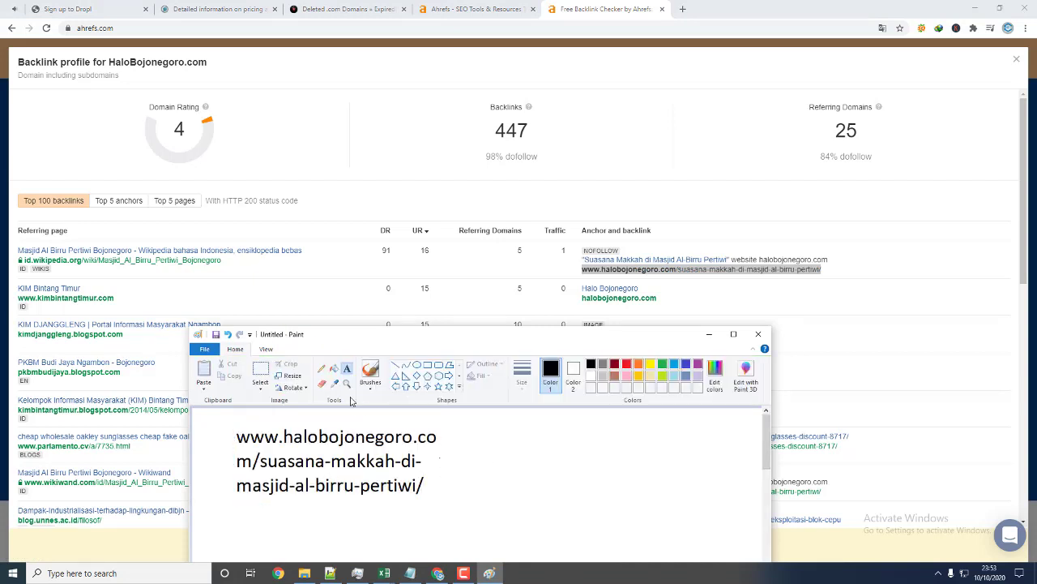
# - Draw a nearly horizontal line beside the pasted URL and add the text "setapaklangakah.com/masjid-al-birru-pertiwi" at its far end
pyautogui.click(398, 367)
pyautogui.moveTo(459, 459)
pyautogui.mouseDown()
pyautogui.moveTo(565, 470)
pyautogui.moveTo(586, 452)
pyautogui.mouseUp()
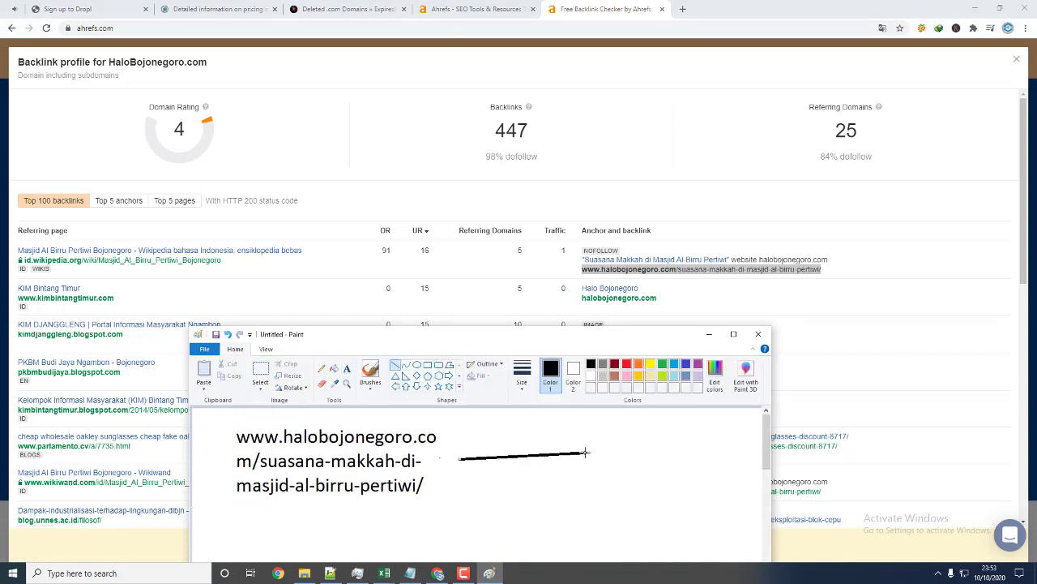
pyautogui.click(347, 368)
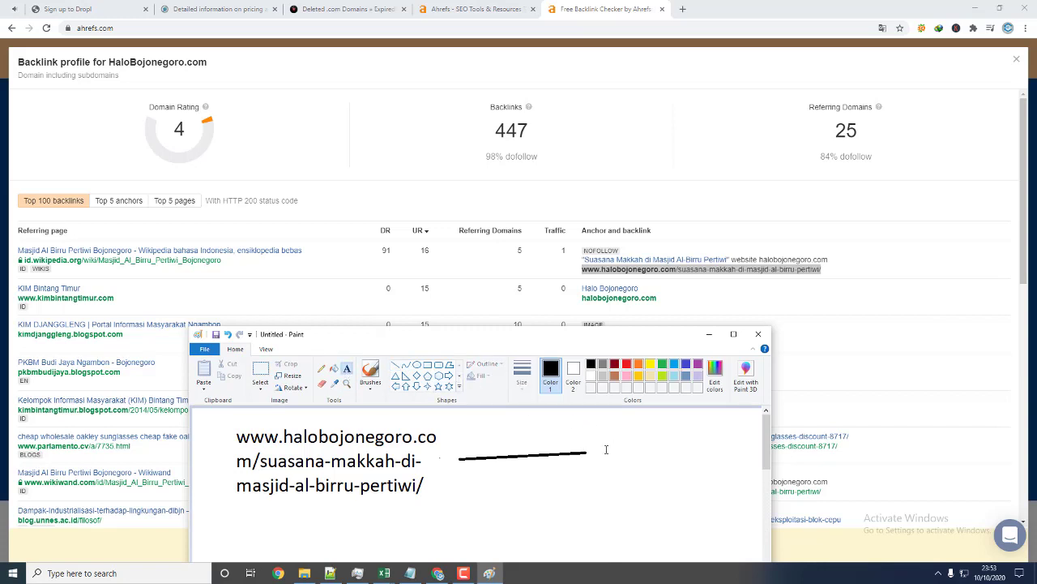
pyautogui.click(607, 442)
pyautogui.write('setapak')
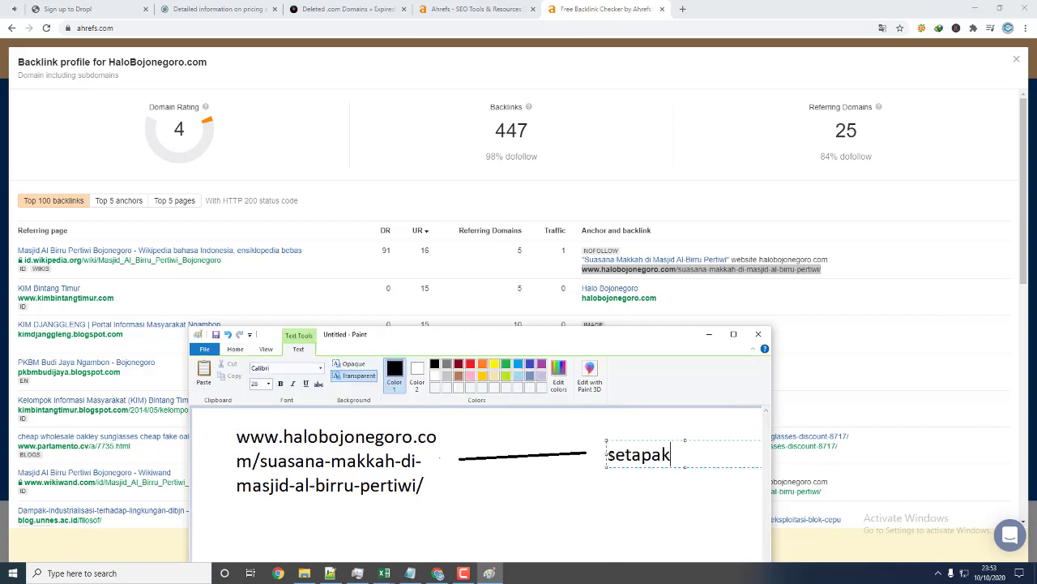
pyautogui.write('langakah.com')
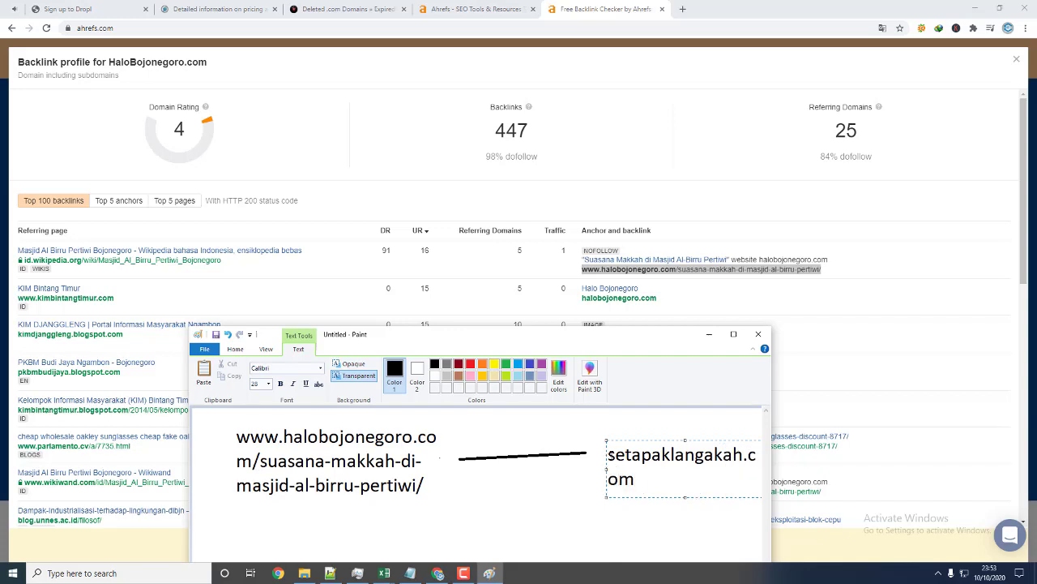
pyautogui.write('/masjid -')
pyautogui.press('BackSpace')
pyautogui.press('BackSpace')
pyautogui.write('-al-')
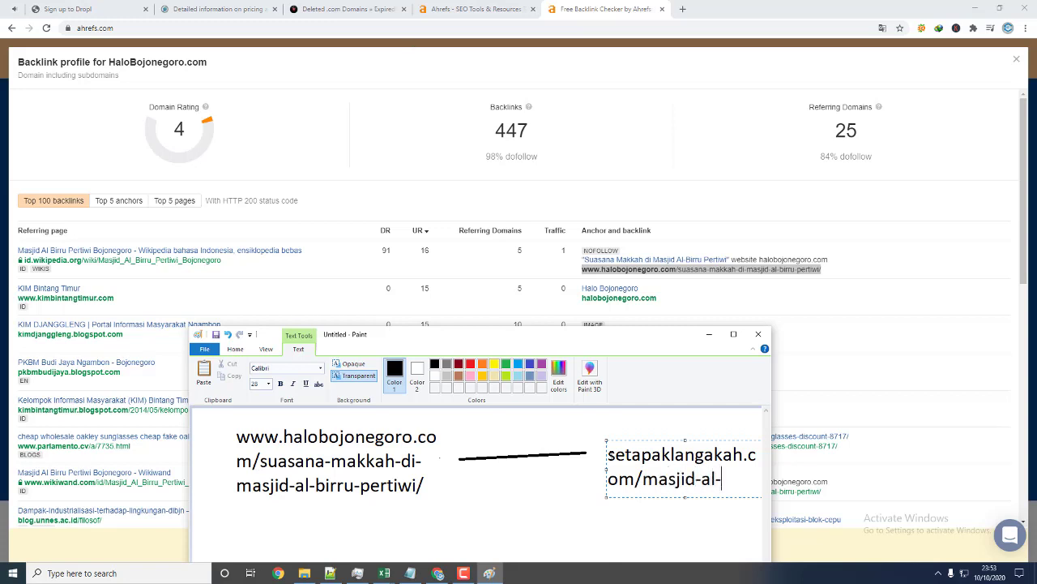
pyautogui.write('birru-pertiwi')
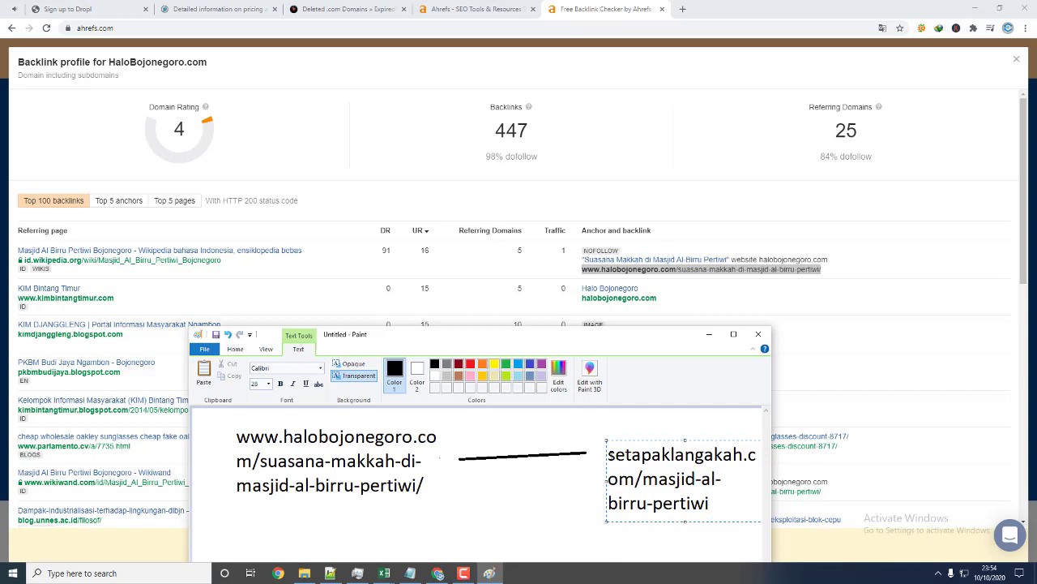
pyautogui.click(494, 480)
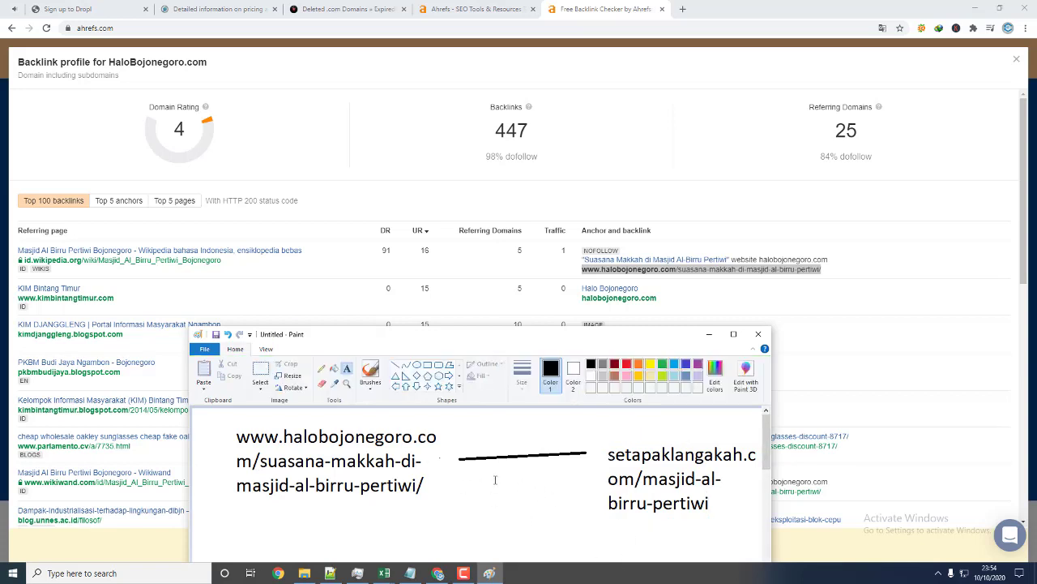
# - Label the connecting line with the text "301" just beneath it
pyautogui.click(499, 473)
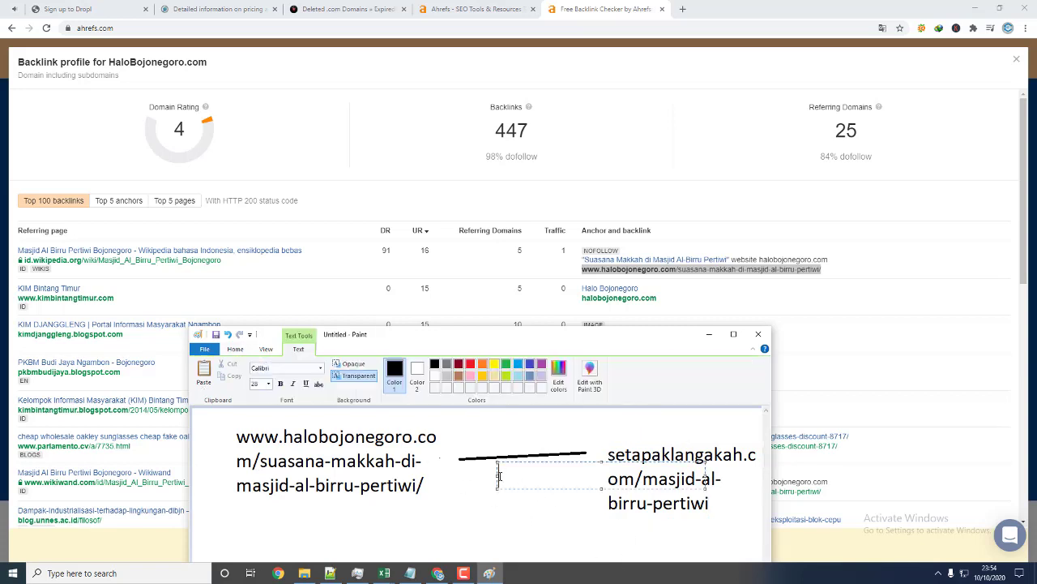
pyautogui.write('301')
pyautogui.click(484, 495)
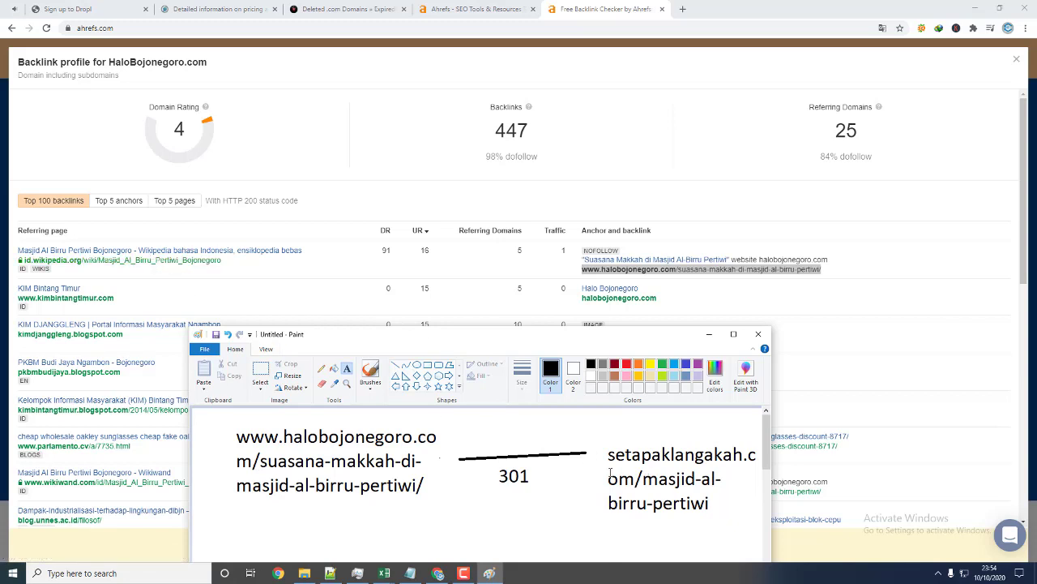
pyautogui.click(702, 443)
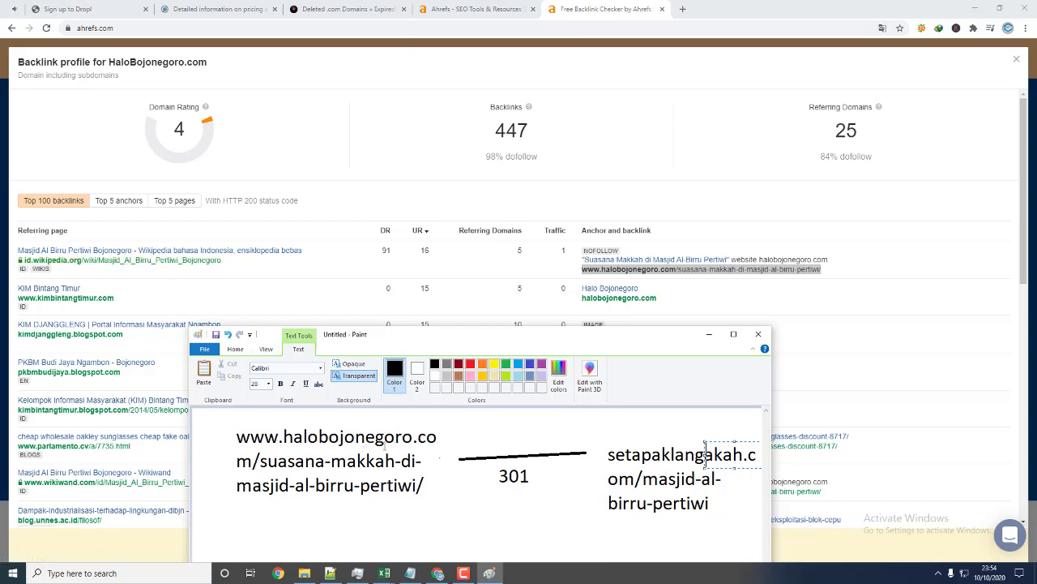
pyautogui.click(224, 430)
# - Draw an ellipse below the halobojonegoro.com URL and a straight line from inside it to the setapaklangakah.com text
pyautogui.click(235, 350)
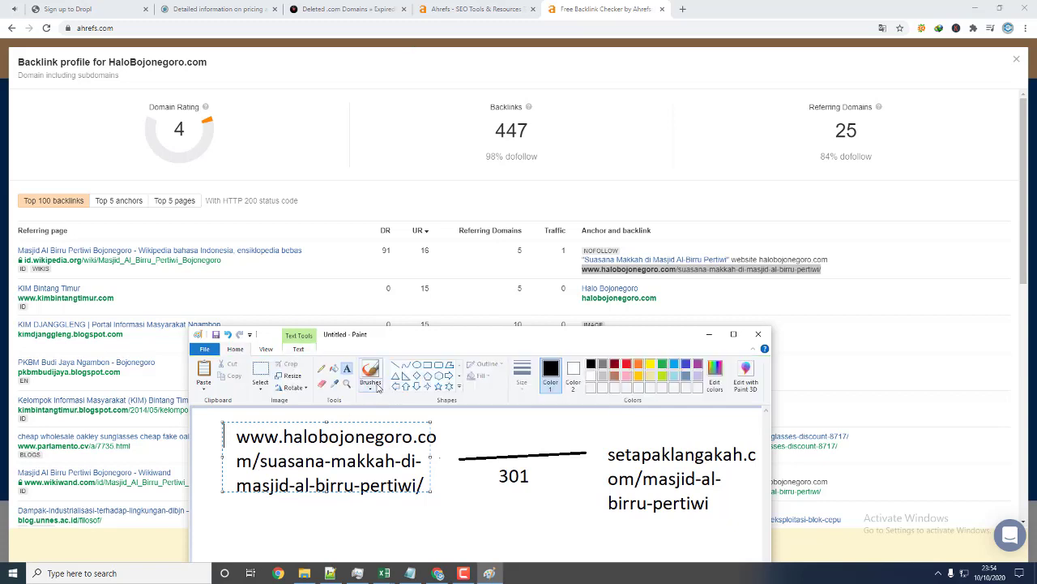
pyautogui.click(416, 364)
pyautogui.moveTo(274, 507); pyautogui.dragTo(387, 559)
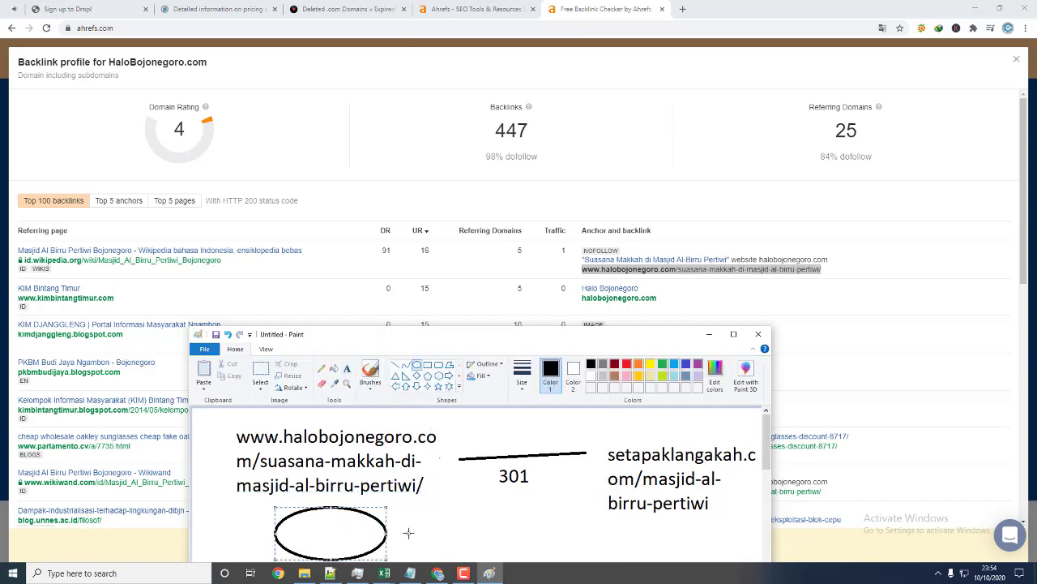
pyautogui.scroll(-2, 408, 532)
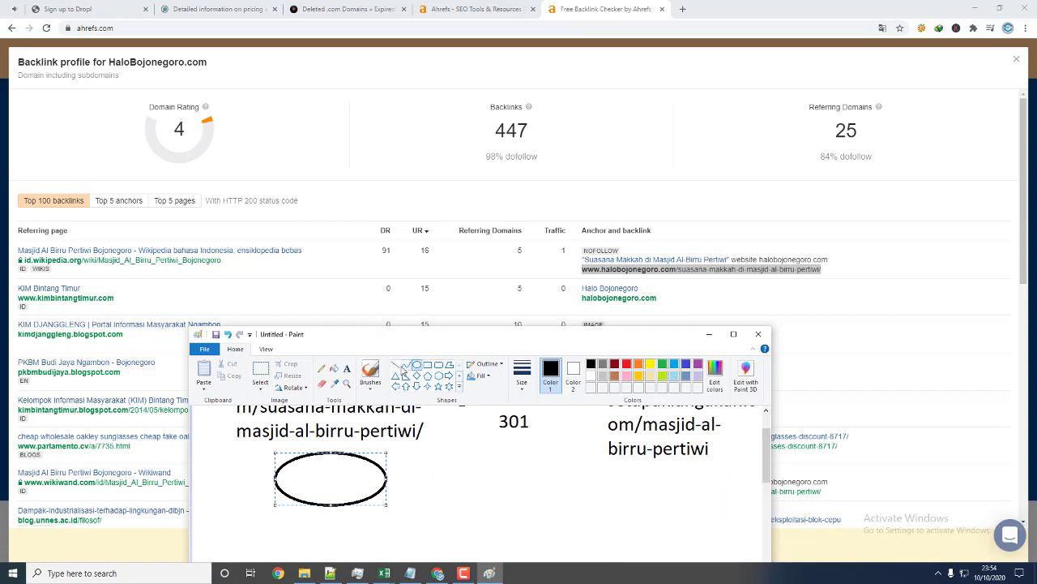
pyautogui.click(396, 365)
pyautogui.moveTo(338, 487); pyautogui.dragTo(602, 448)
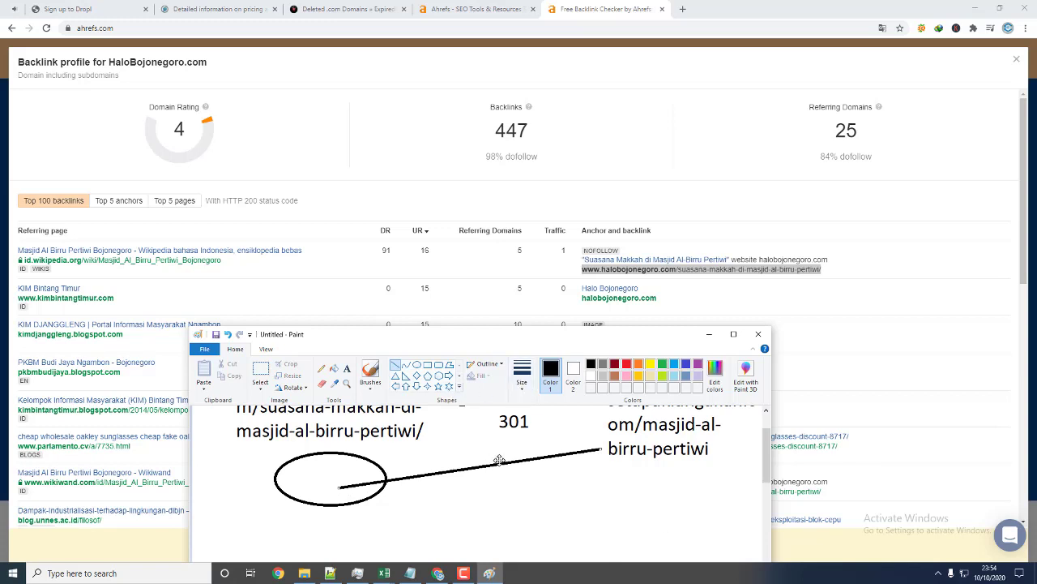
# - Return to the HaloBojonegoro.com backlink profile in the browser and open the blog.unnes.ac.id/filosof/ referring page in a new tab
pyautogui.click(651, 143)
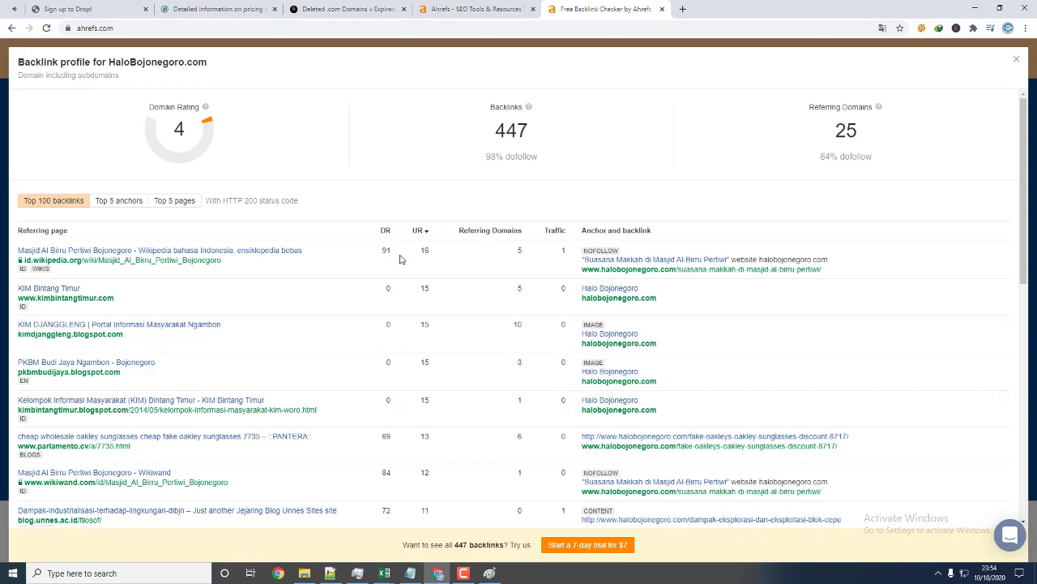
pyautogui.scroll(-2, 400, 259)
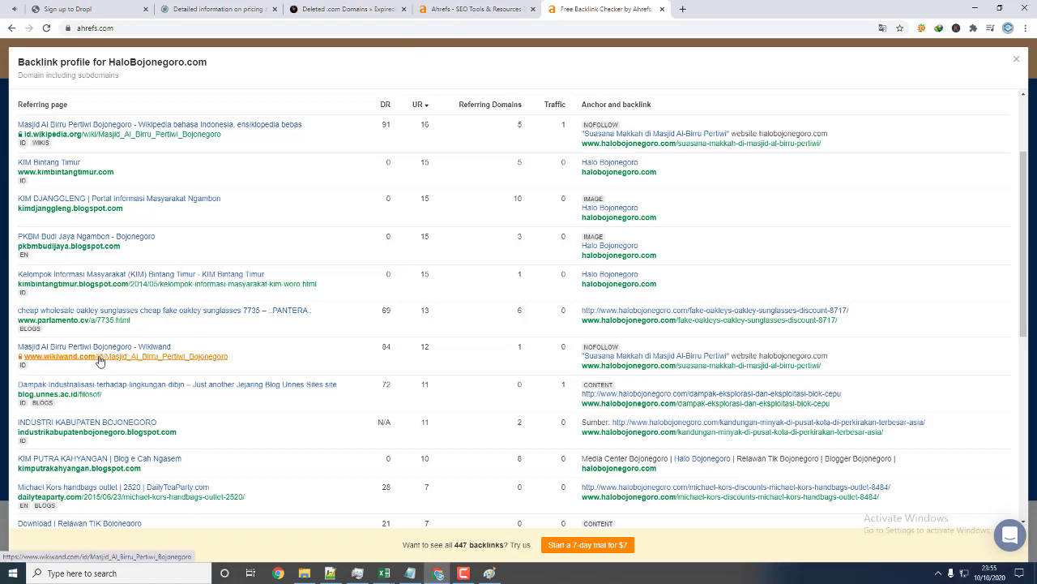
pyautogui.scroll(-2, 181, 276)
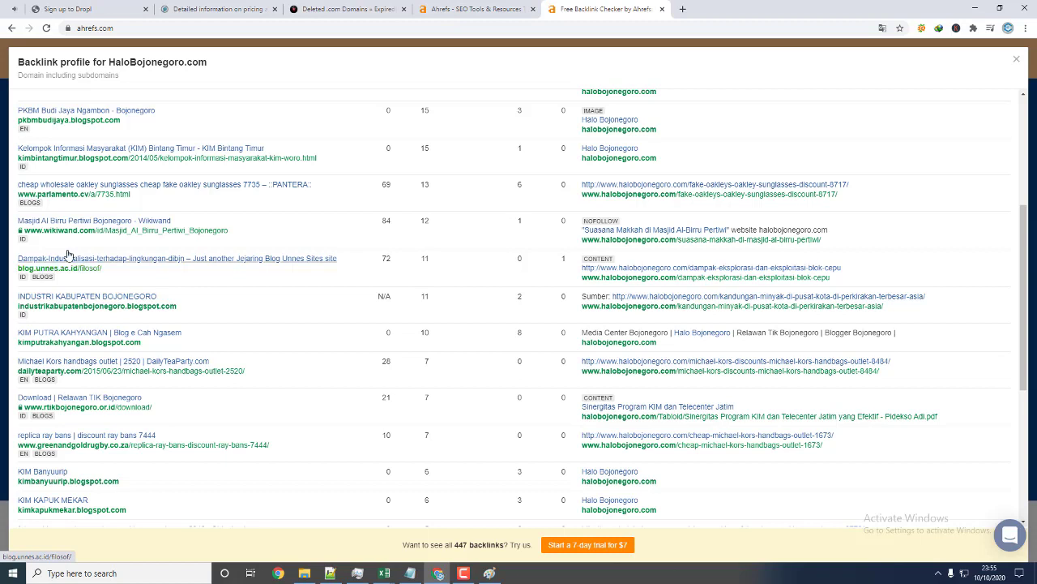
pyautogui.rightClick(85, 269)
pyautogui.click(95, 278)
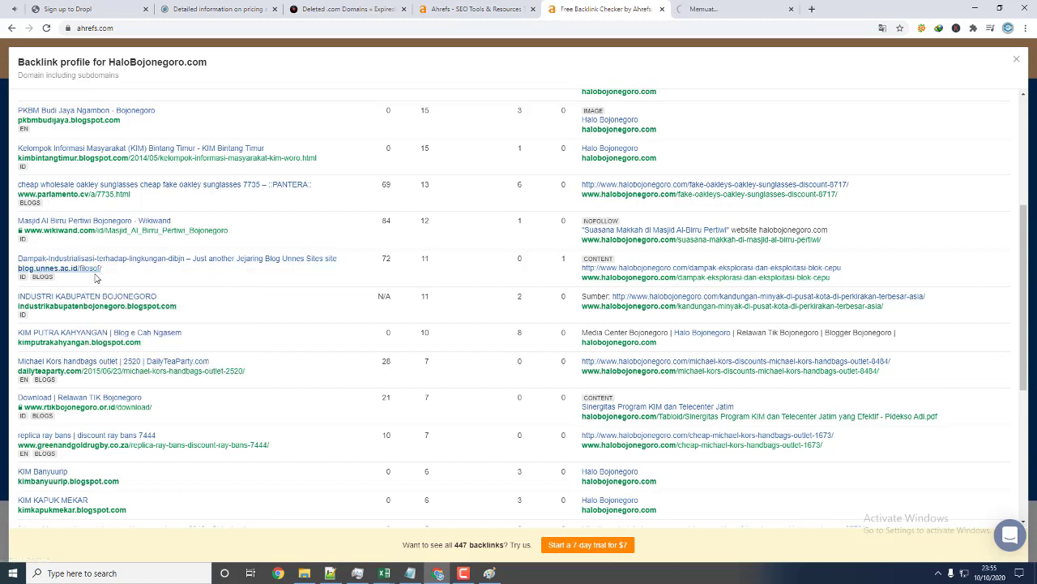
pyautogui.click(727, 9)
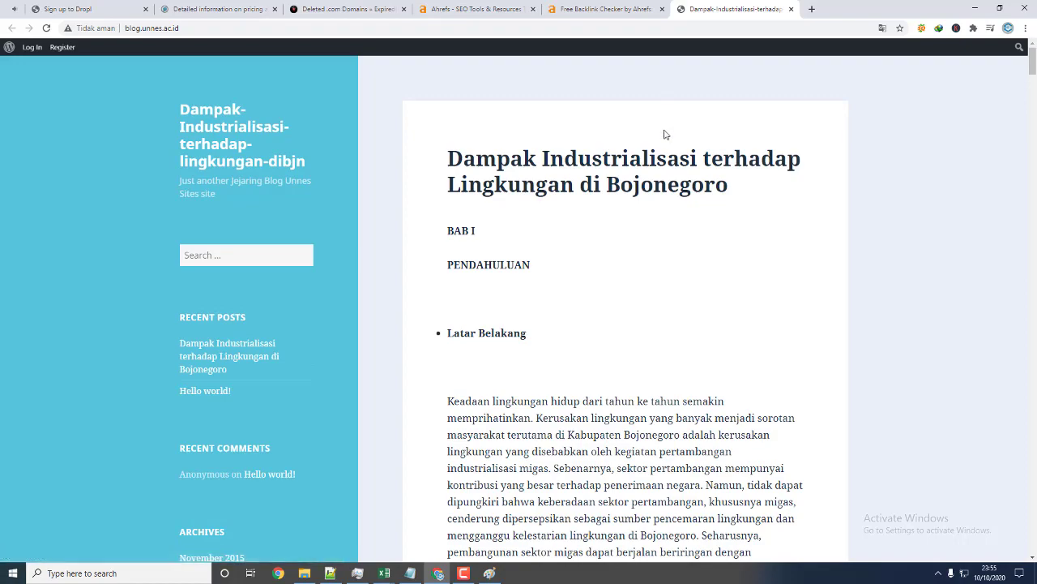
# - Find the halobojonegoro.com link in the blog article's DAFTAR PUSTAKA section, open it to test it, and close that tab
pyautogui.scroll(-7, 630, 150)
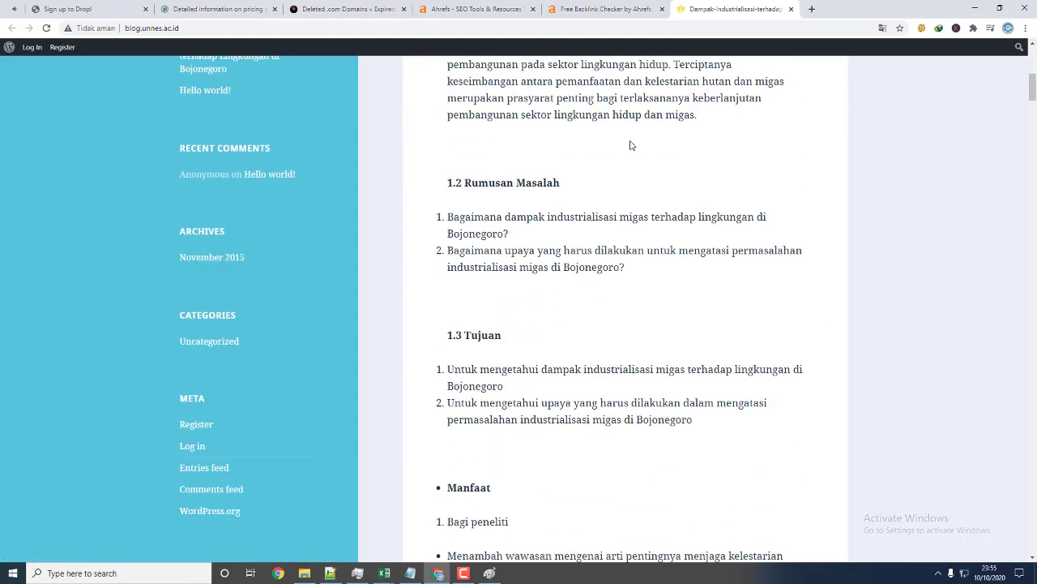
pyautogui.scroll(-15, 630, 144)
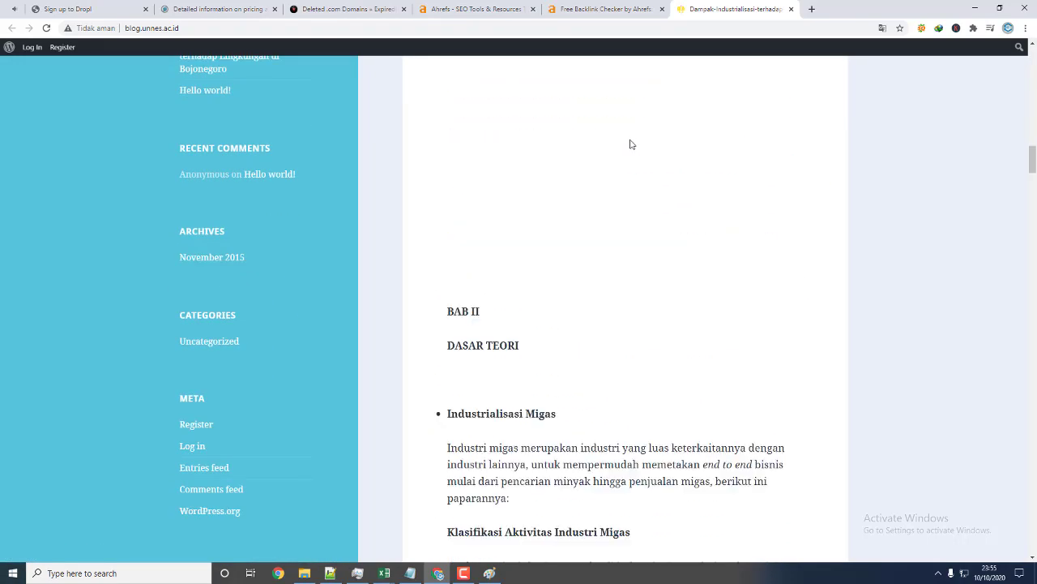
pyautogui.scroll(-20, 633, 142)
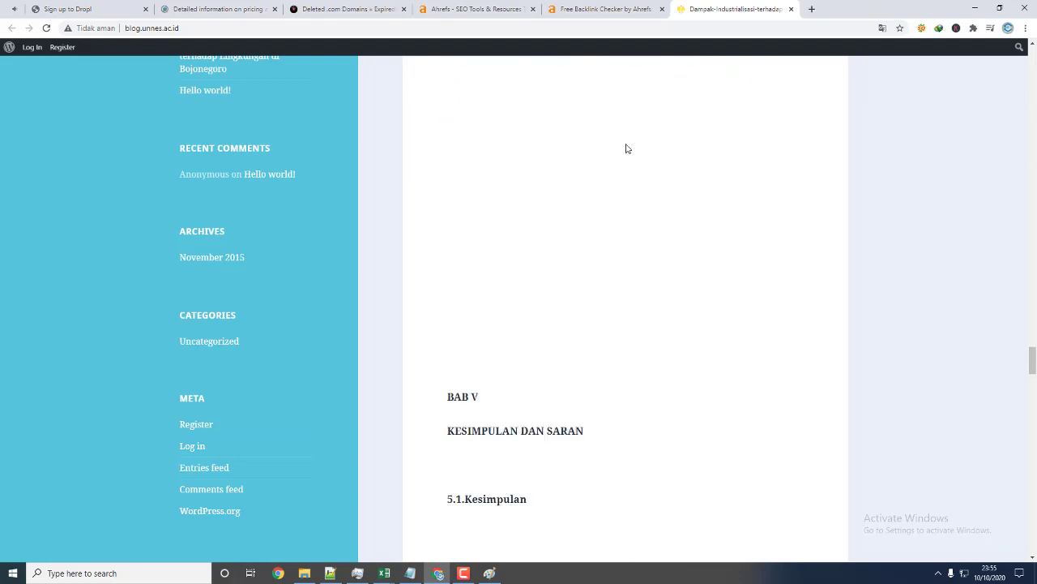
pyautogui.scroll(-6, 625, 147)
pyautogui.scroll(2, 632, 144)
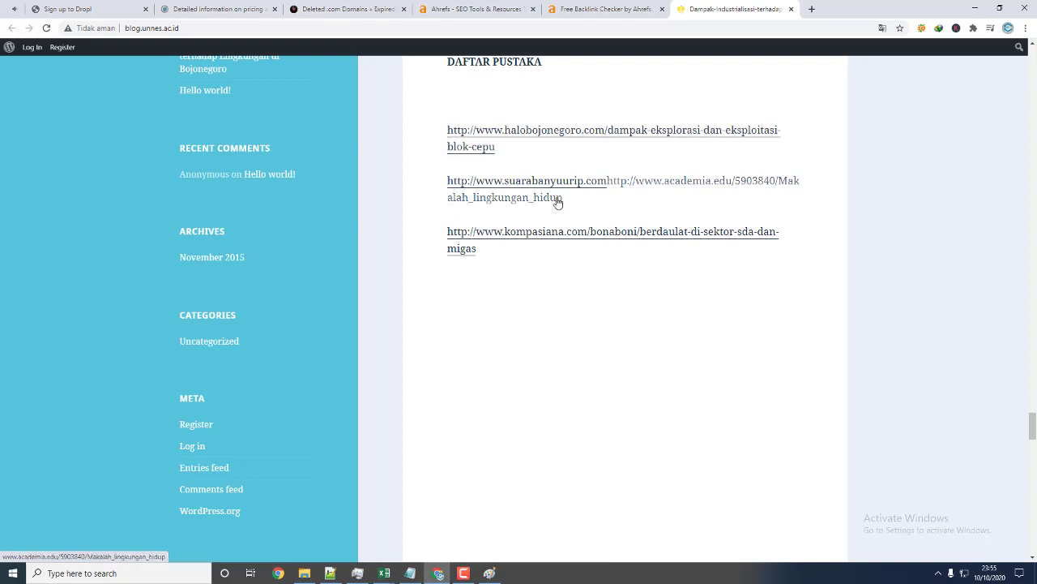
pyautogui.click(574, 132)
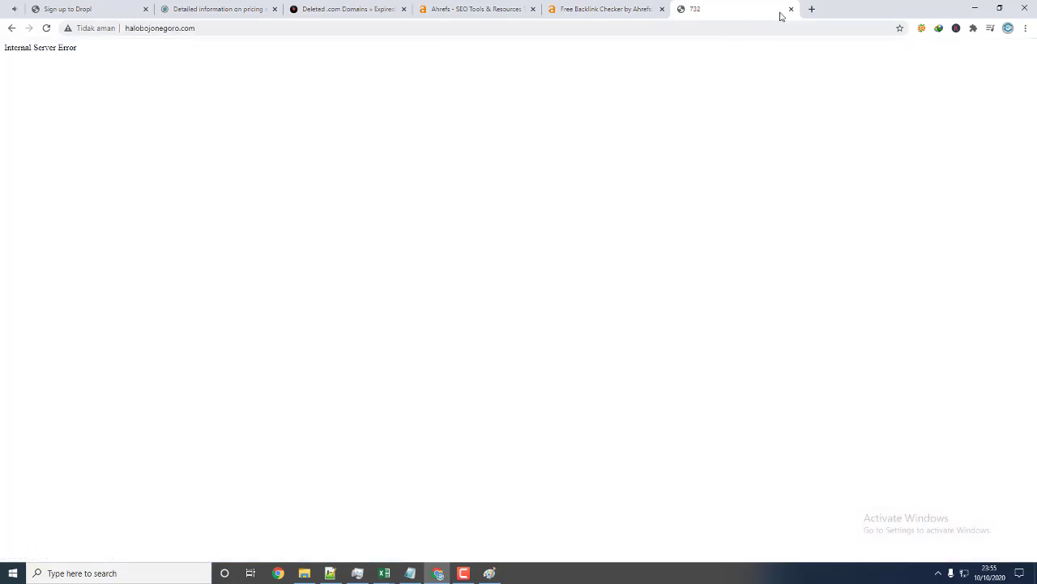
pyautogui.click(791, 9)
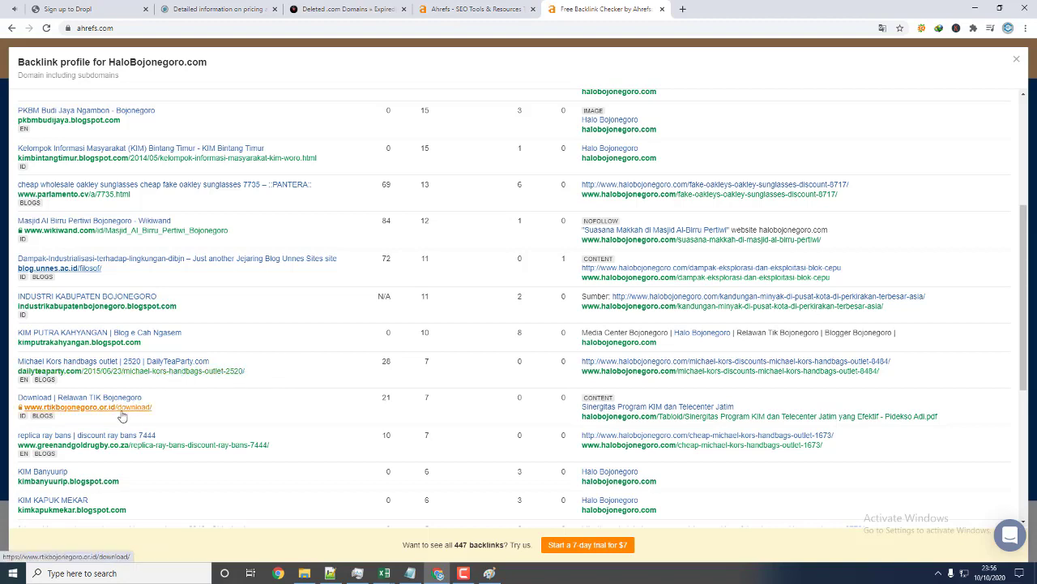
# - Look over the remaining referring pages in the HaloBojonegoro.com backlink profile and close the profile
pyautogui.scroll(-2, 124, 415)
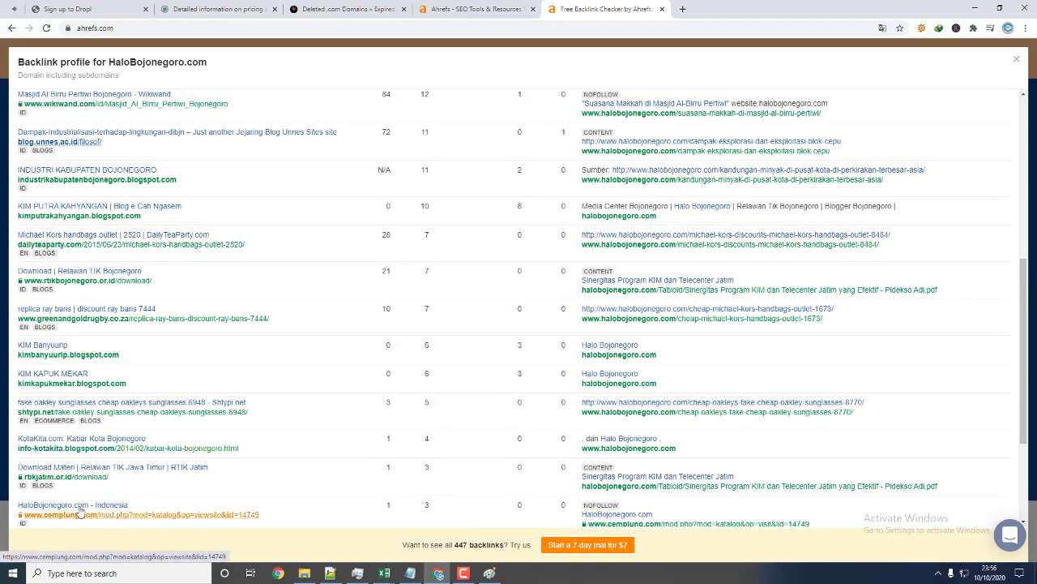
pyautogui.scroll(5, 102, 463)
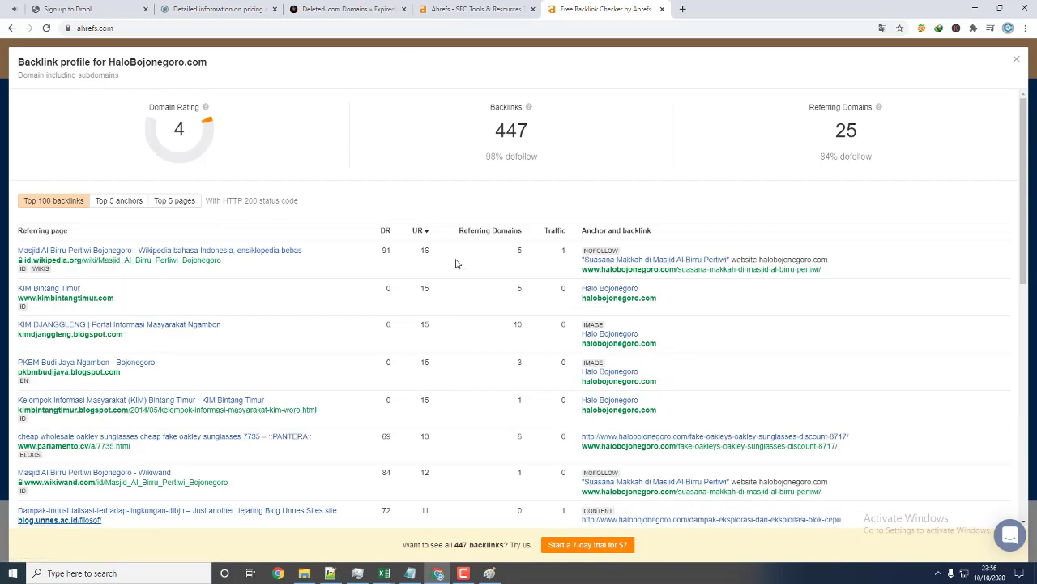
pyautogui.click(1016, 59)
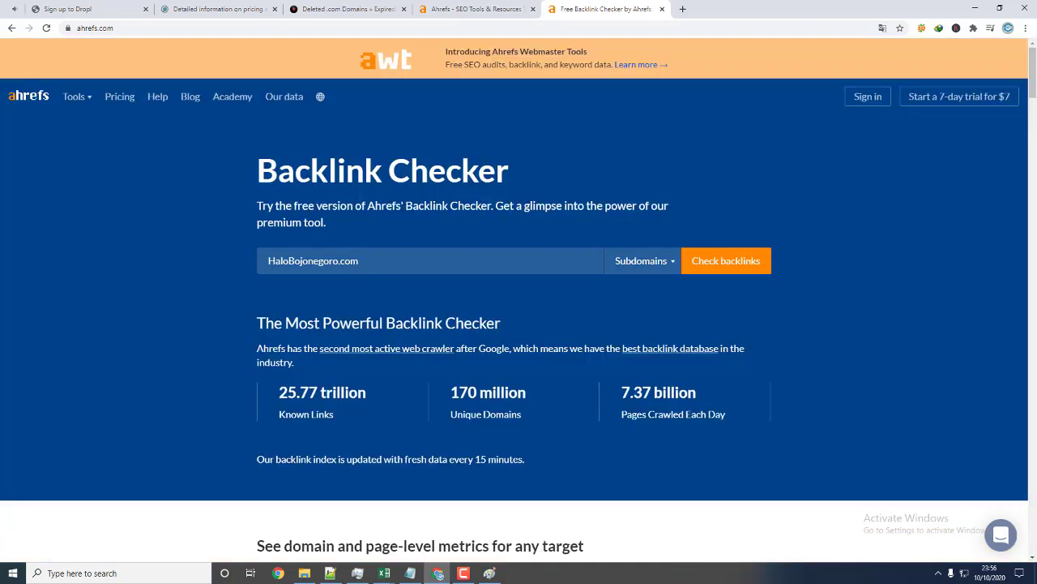
# - Run a backlink check on the domain foylesearchandrescue.org with the Subdomains scope
pyautogui.hotkey('alt', 'Tab')
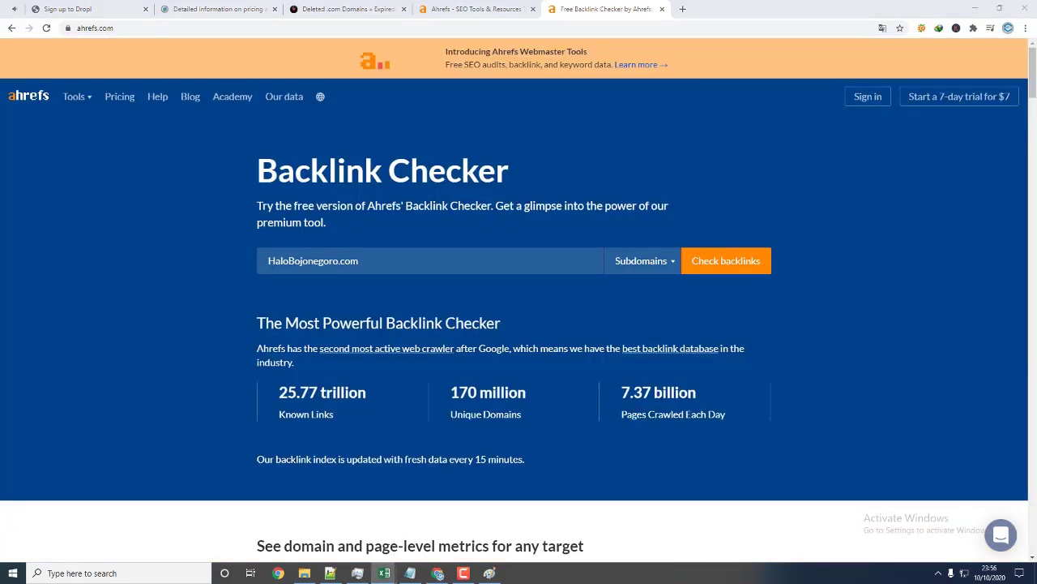
pyautogui.hotkey('alt', 'Tab')
pyautogui.hotkey('ctrl', 'a')
pyautogui.write('foylesearchandrescue.org')
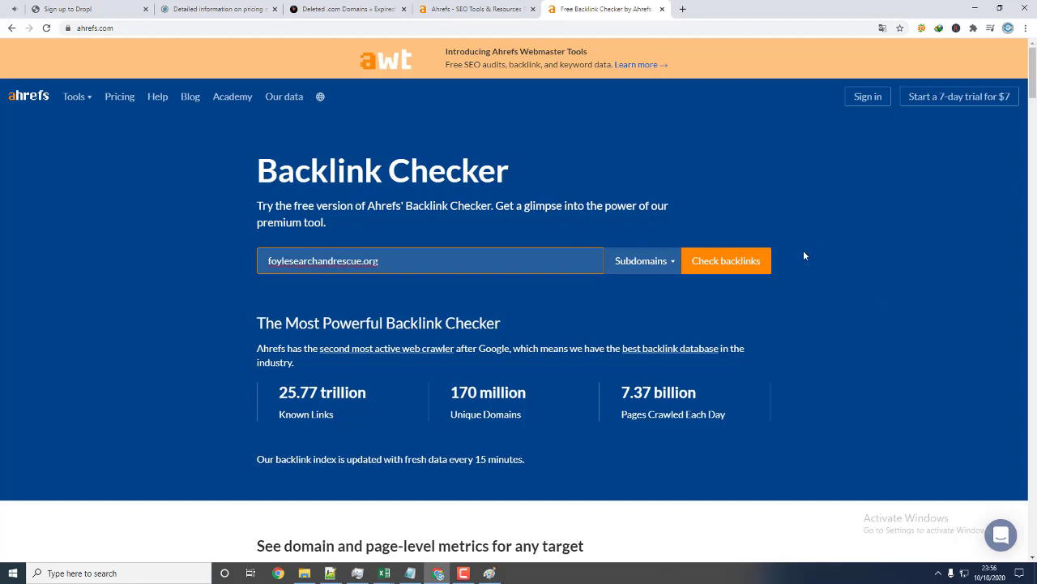
pyautogui.click(750, 261)
pyautogui.click(643, 226)
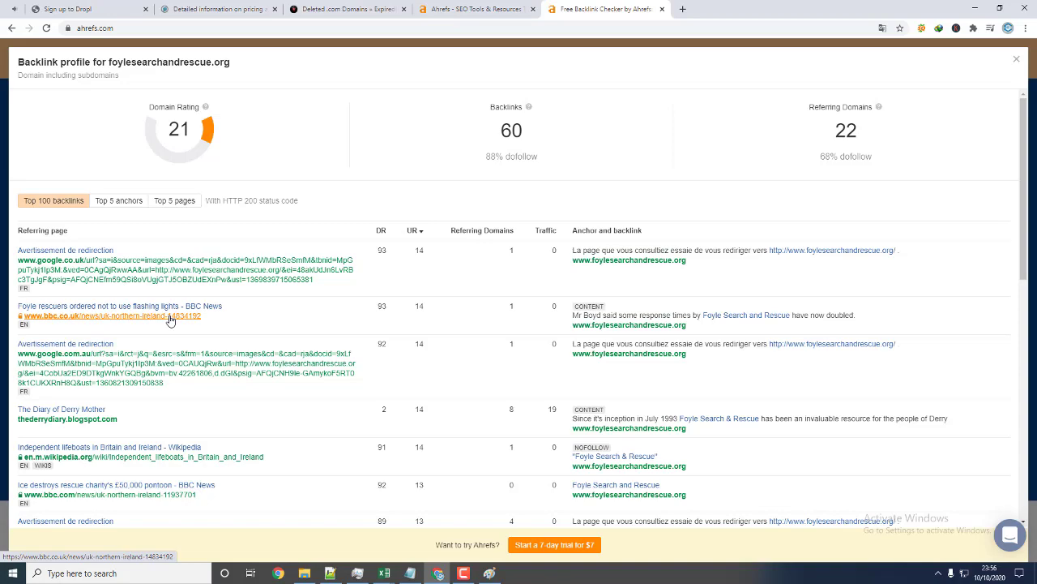
# - Examine the referring pages and their target URLs in the foylesearchandrescue.org backlink profile, and close the profile
pyautogui.scroll(-6, 170, 320)
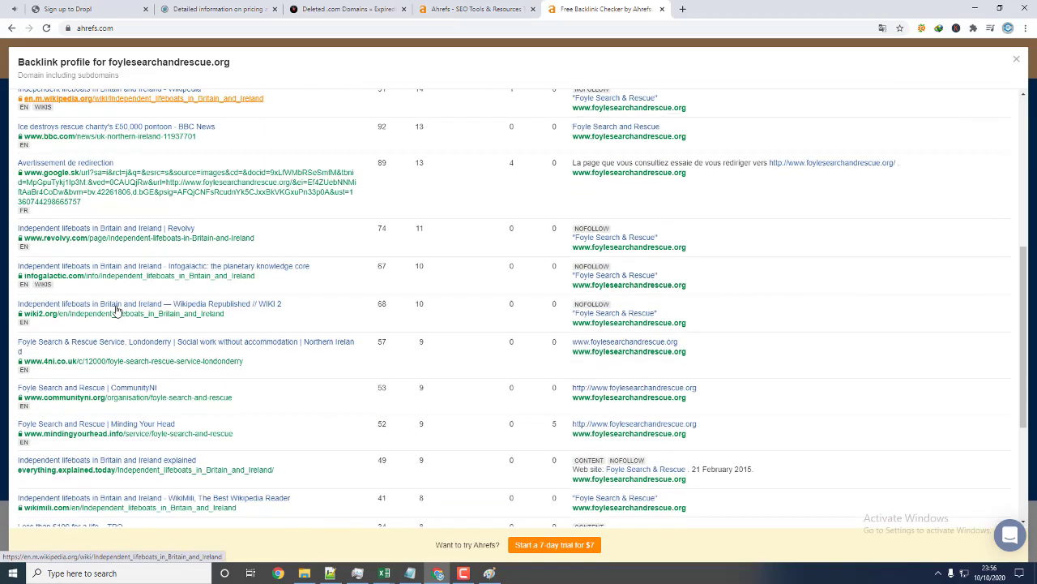
pyautogui.scroll(2, 116, 309)
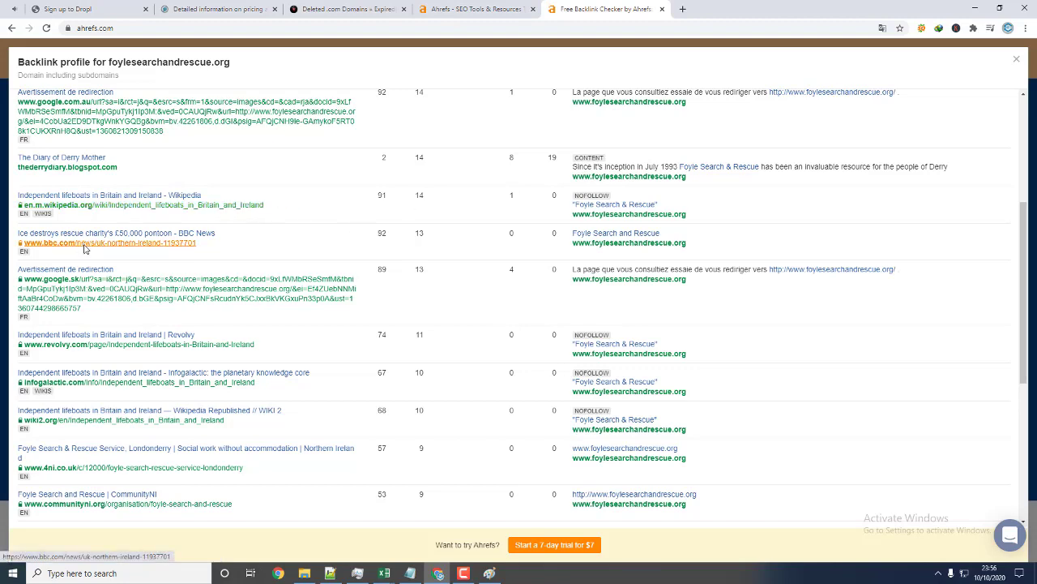
pyautogui.scroll(-3, 89, 251)
pyautogui.scroll(3, 94, 256)
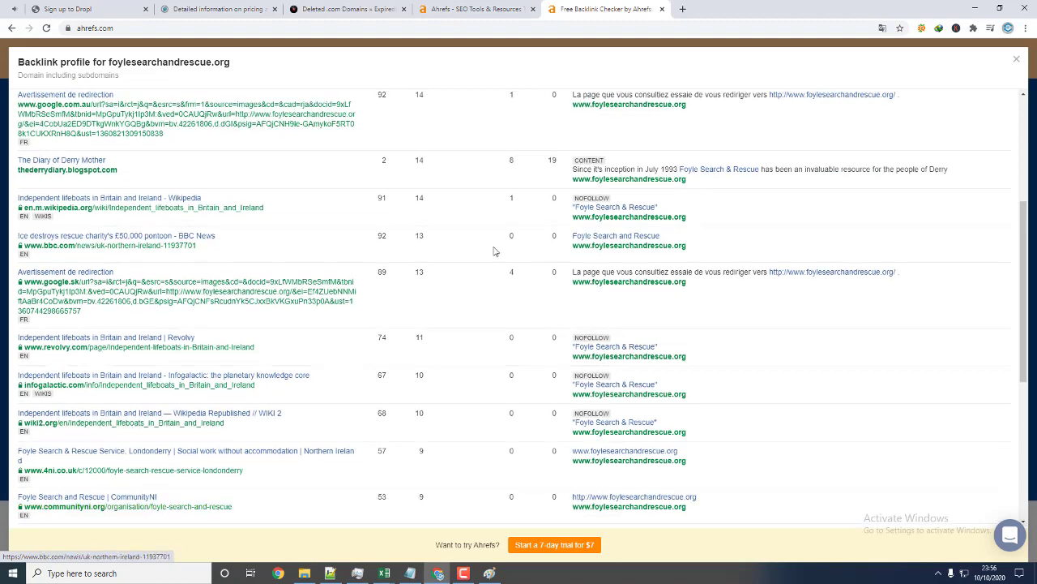
pyautogui.scroll(3, 486, 252)
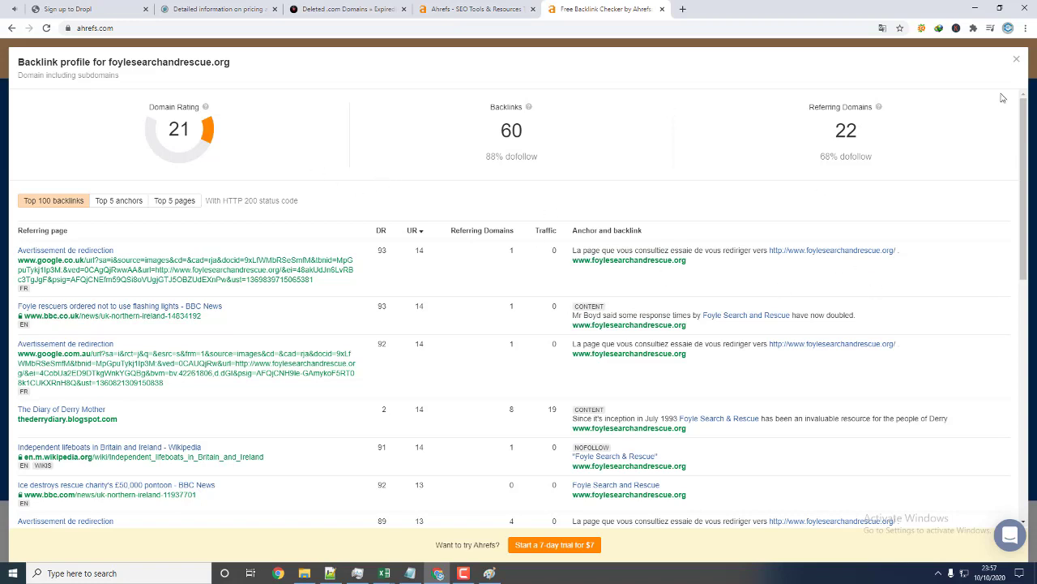
pyautogui.click(1017, 59)
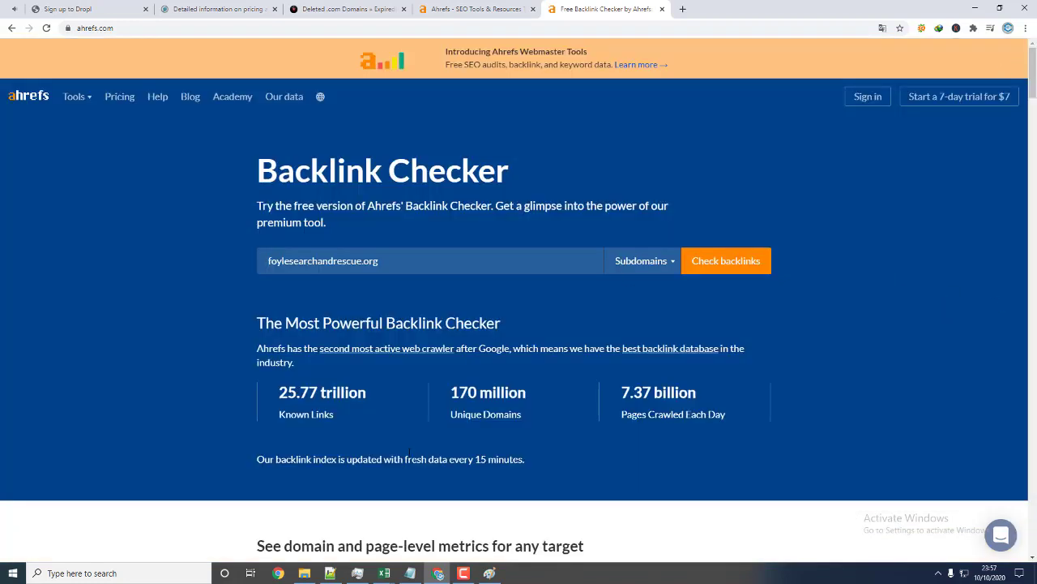
# - Replace the checked domain with HaloBojonegoro.com and run the backlink check again
pyautogui.click(384, 573)
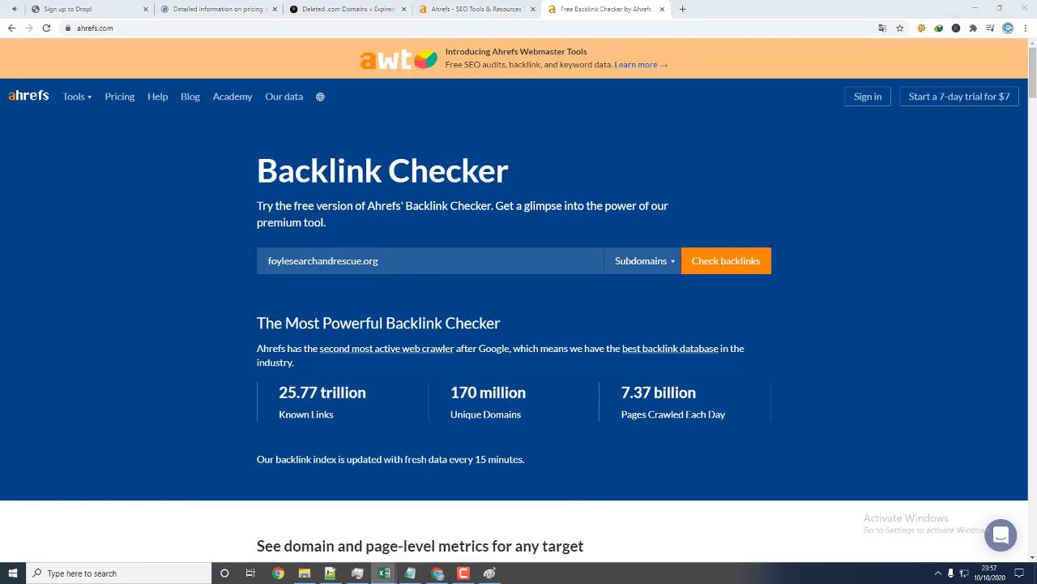
pyautogui.moveTo(554, 257); pyautogui.dragTo(242, 266)
pyautogui.write('HaloBojonegoro.com')
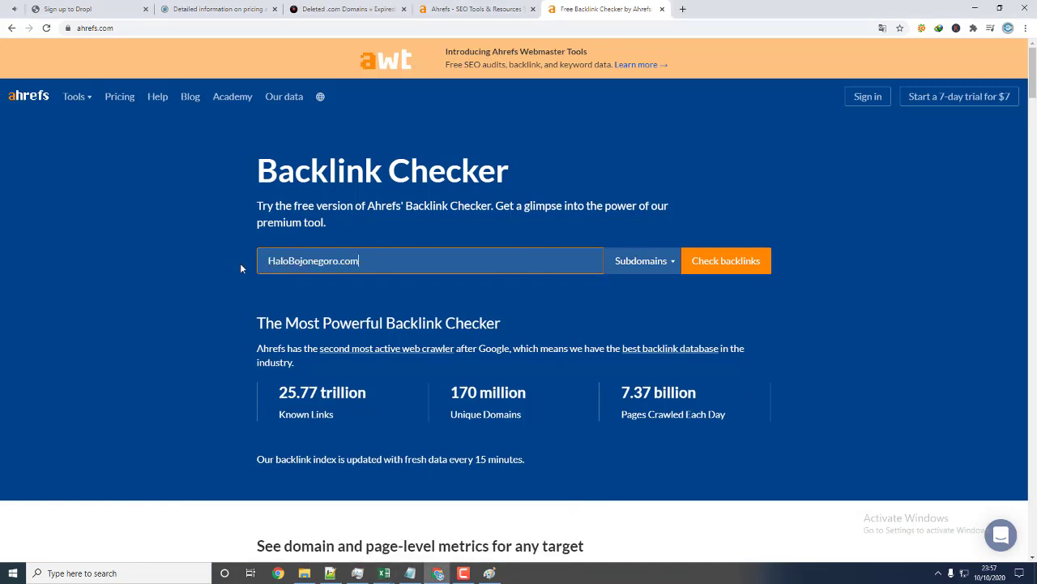
pyautogui.click(722, 271)
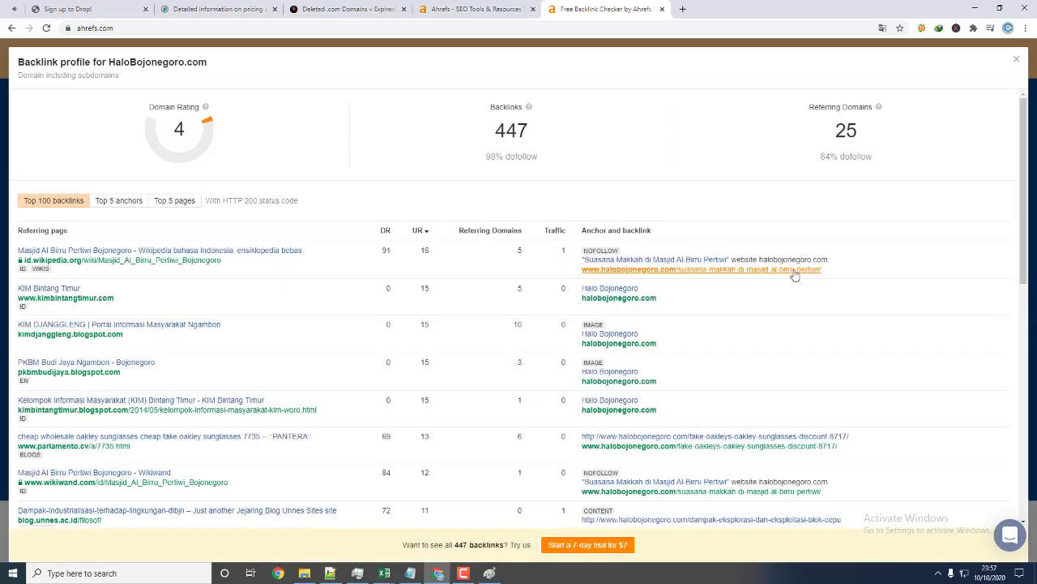
# - Examine which halobojonegoro.com target URLs the listed backlinks point to, from the Wikipedia entry down through the blog links
pyautogui.scroll(-2, 792, 271)
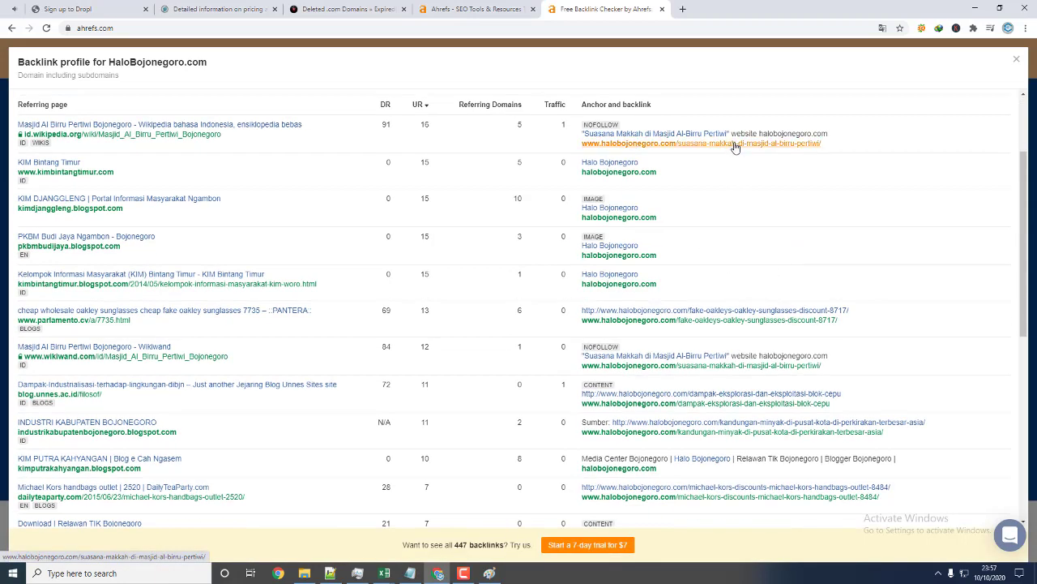
pyautogui.scroll(-2, 732, 151)
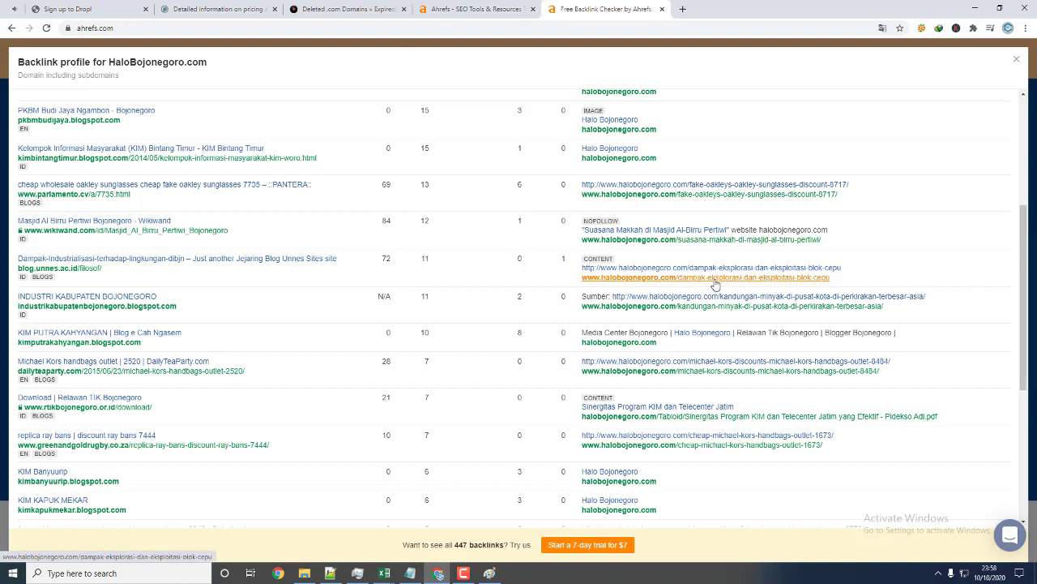
pyautogui.scroll(-2, 719, 311)
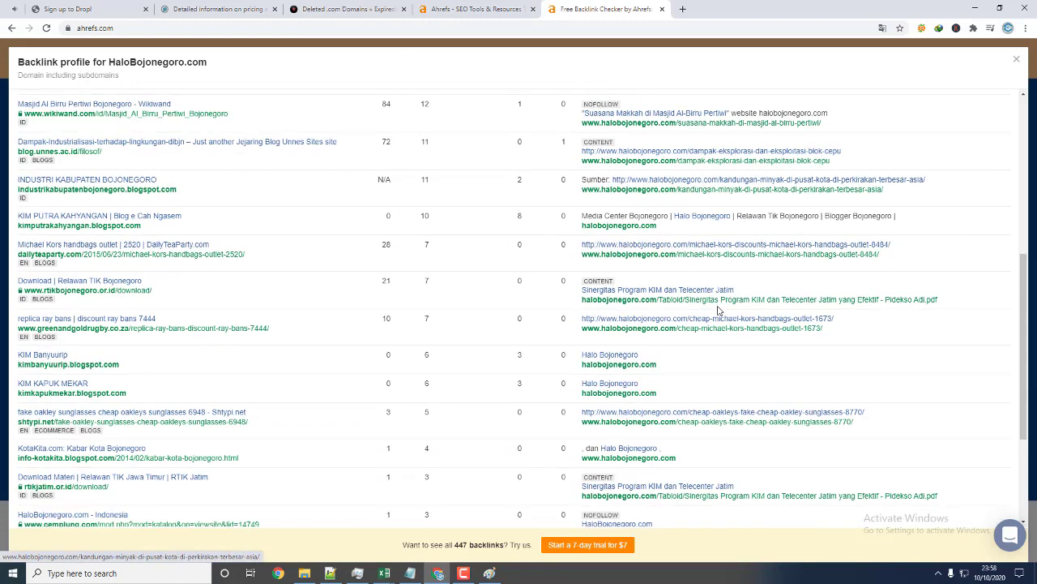
pyautogui.scroll(2, 770, 194)
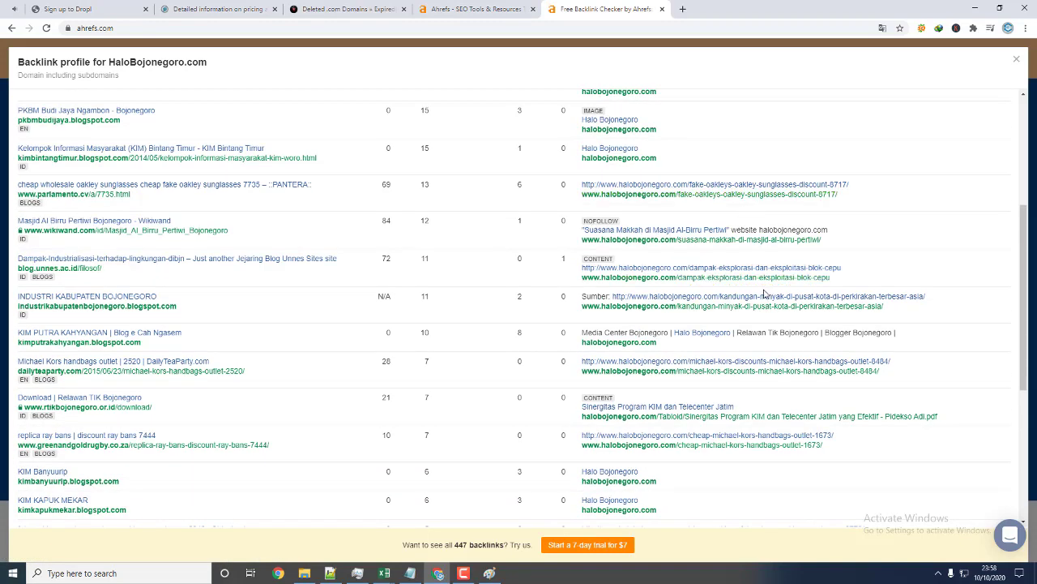
pyautogui.scroll(-4, 764, 294)
pyautogui.scroll(4, 763, 293)
pyautogui.scroll(1, 902, 166)
pyautogui.scroll(3, 901, 166)
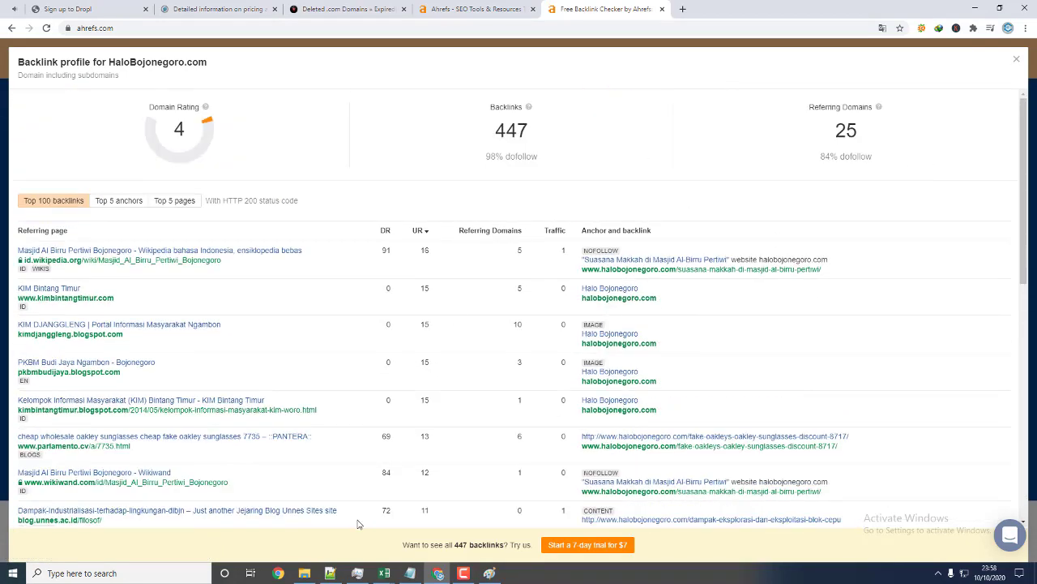
# - Switch to the GARAP !!!.xlsx workbook in Excel and show its Bojonegoro sheet
pyautogui.click(391, 575)
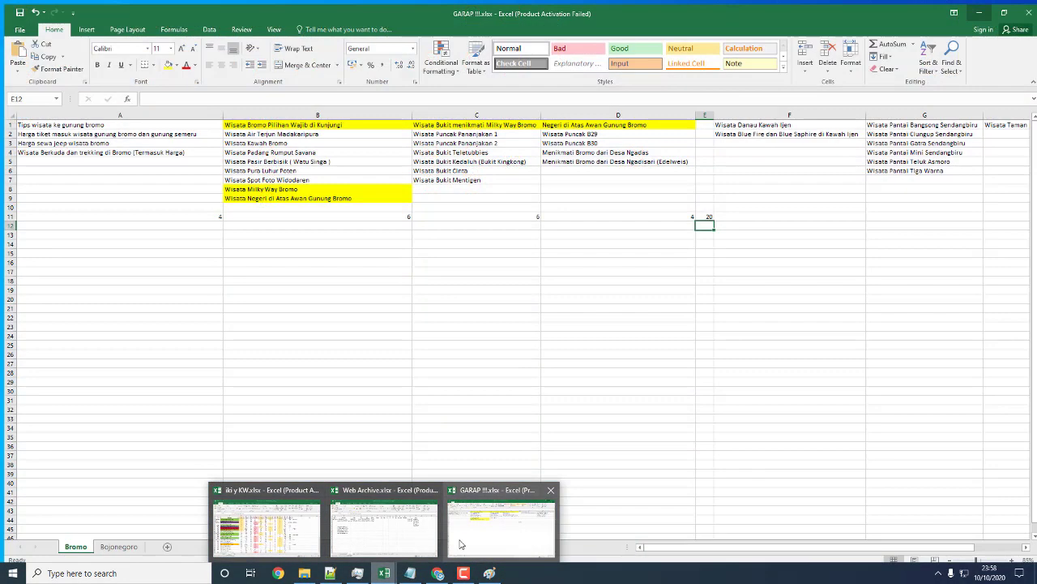
pyautogui.click(463, 538)
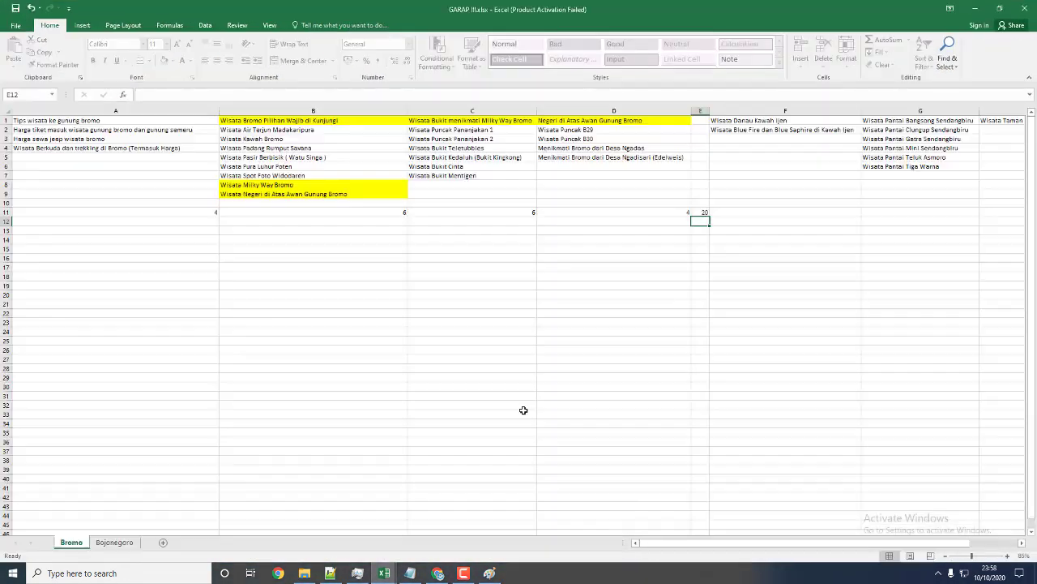
pyautogui.click(127, 543)
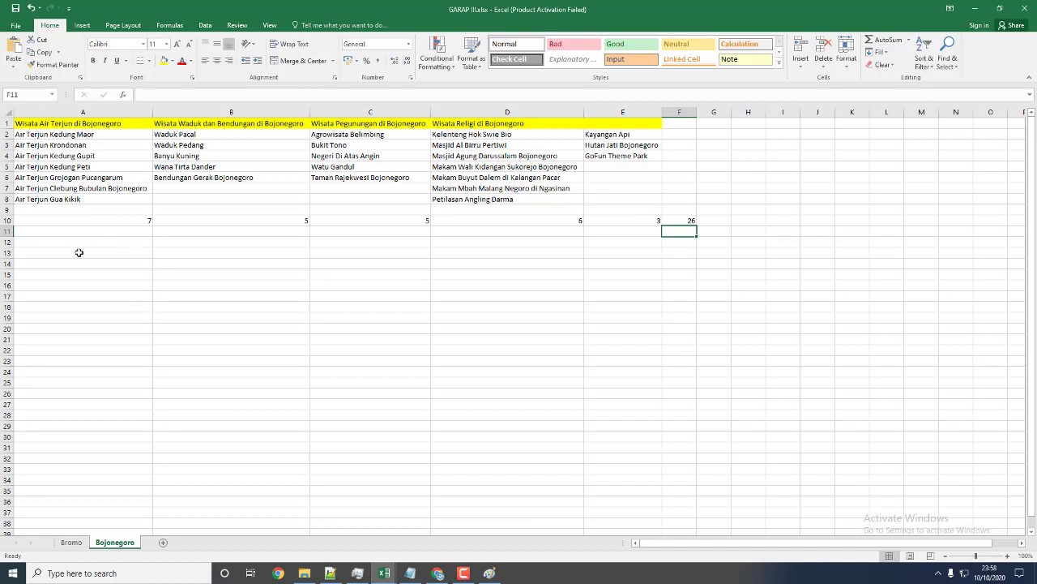
# - Go through the topics under "Wisata Air Terjun di Bojonegoro", from the heading in A1 down to "Air Terjun Gua Kikik" in A8
pyautogui.click(64, 126)
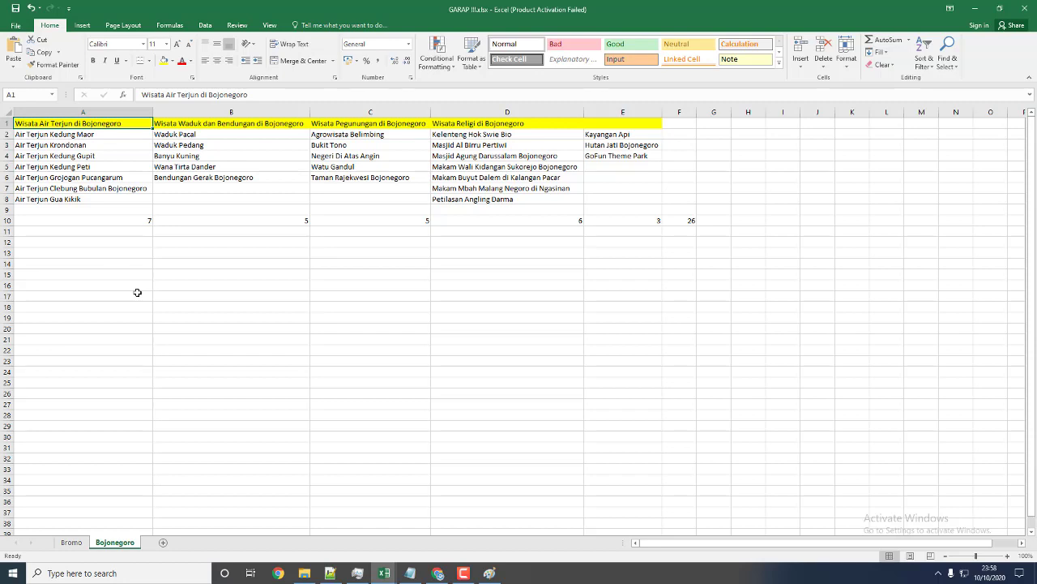
pyautogui.press('Down')
pyautogui.press('Down')
pyautogui.press('Down')
pyautogui.press('Down')
pyautogui.press('Down')
pyautogui.press('Down')
pyautogui.press('Down')
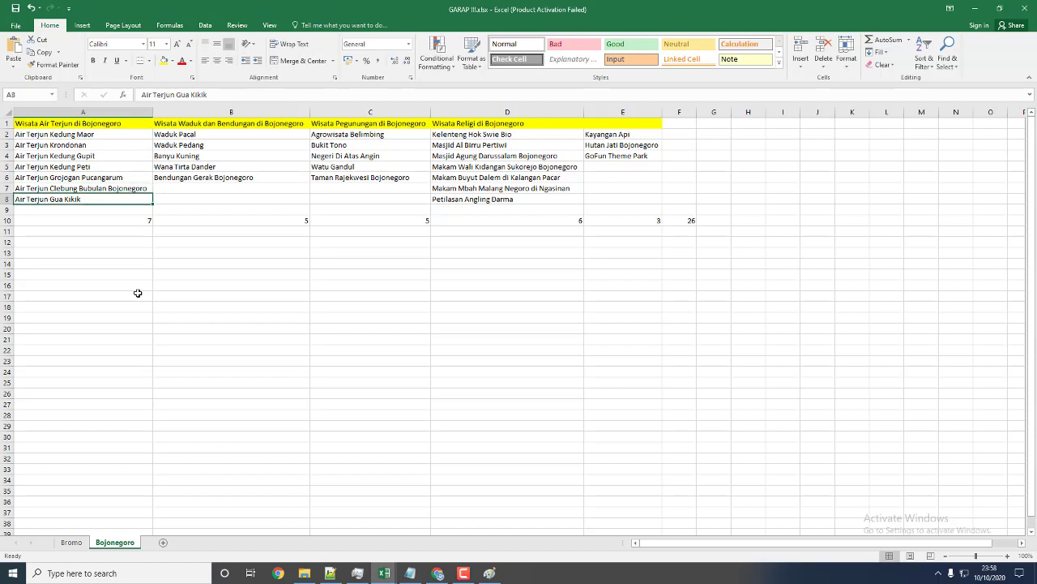
# - Go through the "Wisata Waduk dan Bendungan di Bojonegoro" heading in B1 and the mountain tourism topics in column C
pyautogui.press('Right')
pyautogui.press('Up')
pyautogui.press('Up')
pyautogui.press('Up')
pyautogui.press('Up')
pyautogui.press('Up')
pyautogui.press('Up')
pyautogui.press('Up')
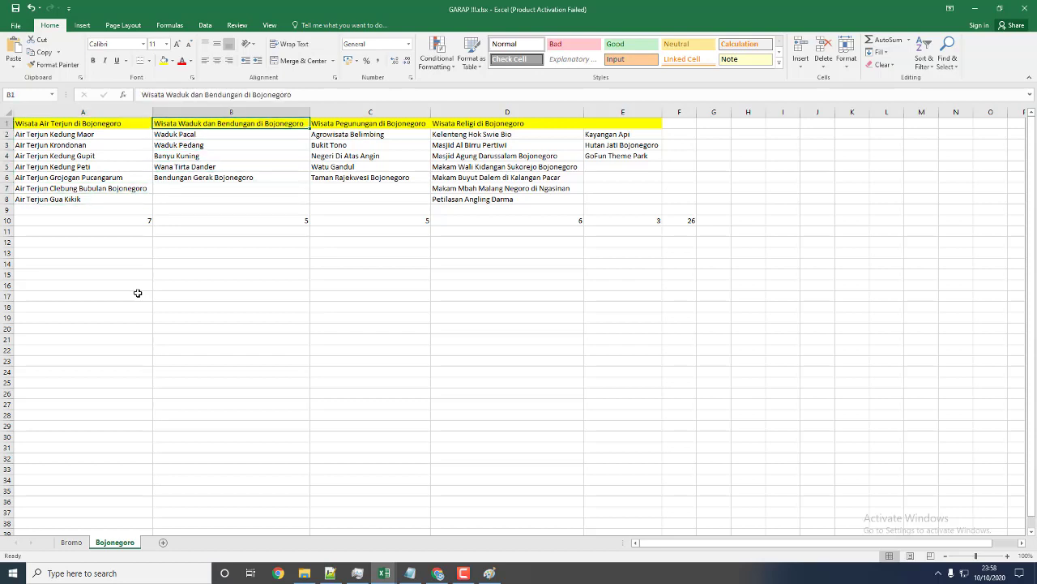
pyautogui.press('Right')
pyautogui.press('Down')
pyautogui.press('Down')
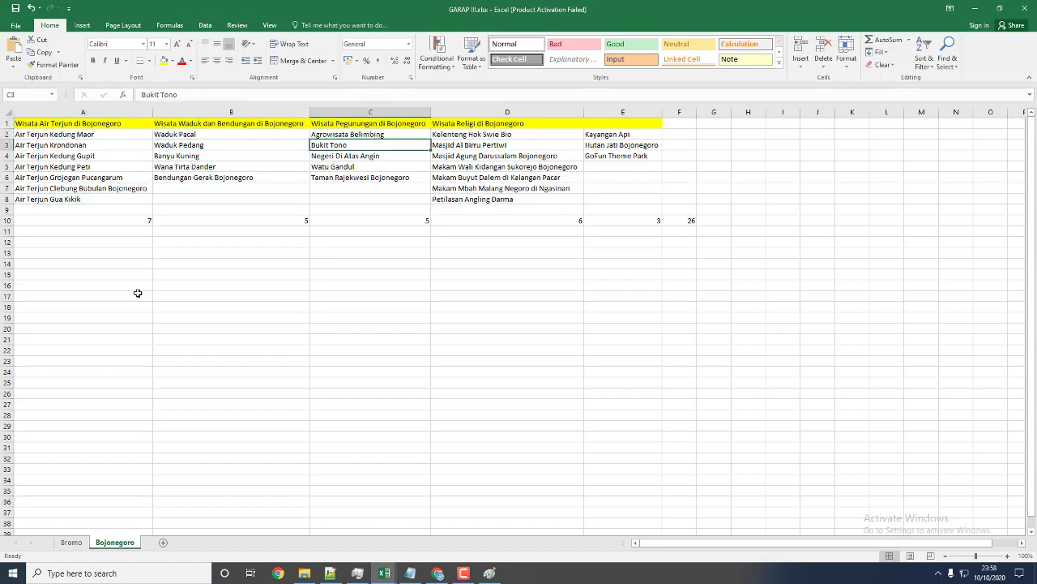
# - Examine the "Wisata Religi di Bojonegoro" topics in column D and run through the category headings across row 1
pyautogui.press('Right')
pyautogui.press('Up')
pyautogui.press('Up')
pyautogui.press('Down')
pyautogui.press('Down')
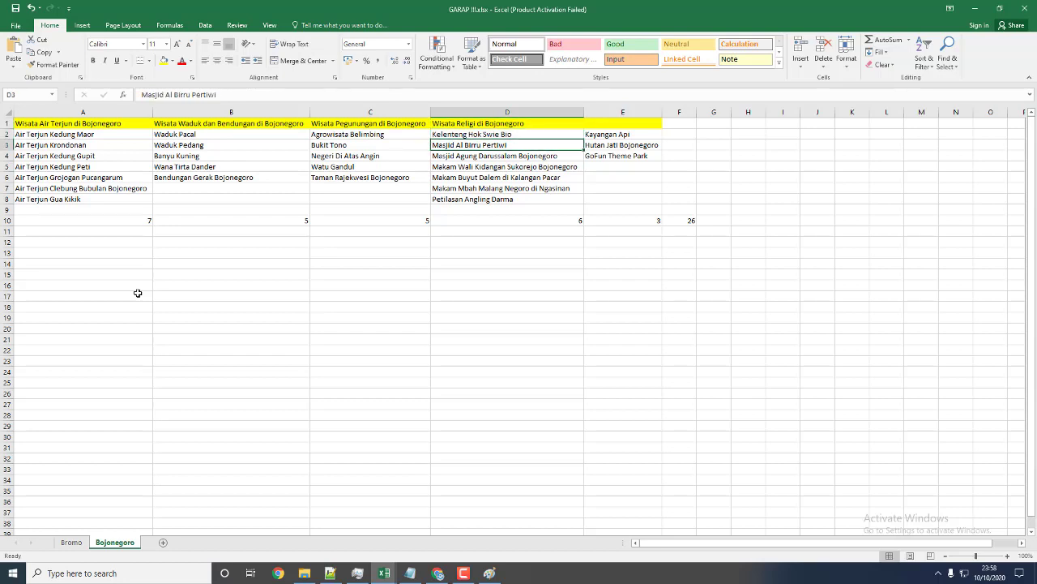
pyautogui.press('Up')
pyautogui.press('Up')
pyautogui.press('Left')
pyautogui.press('Left')
pyautogui.press('Left')
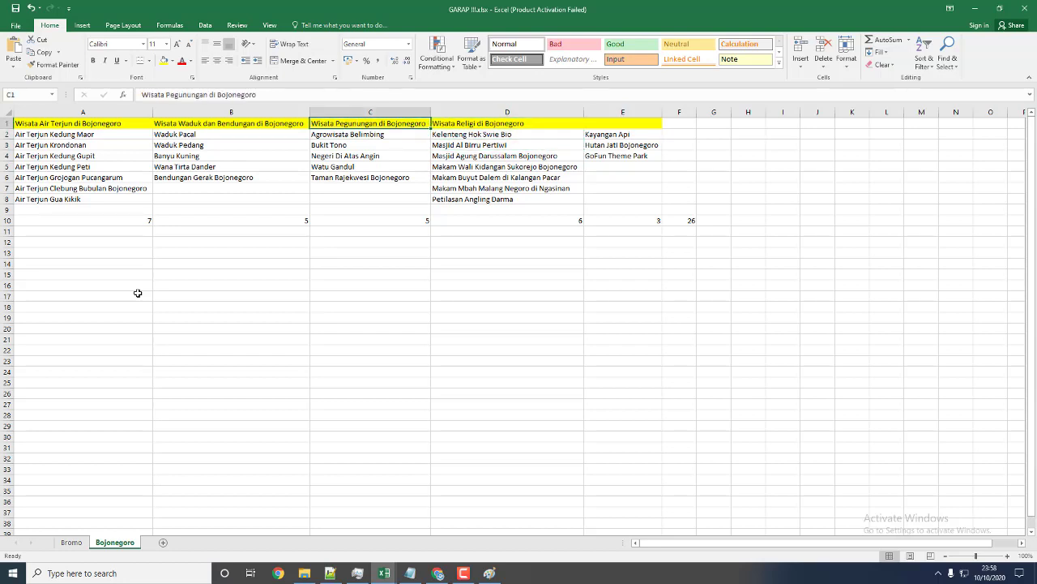
pyautogui.press('Right')
pyautogui.press('Right')
pyautogui.press('Right')
pyautogui.press('Right')
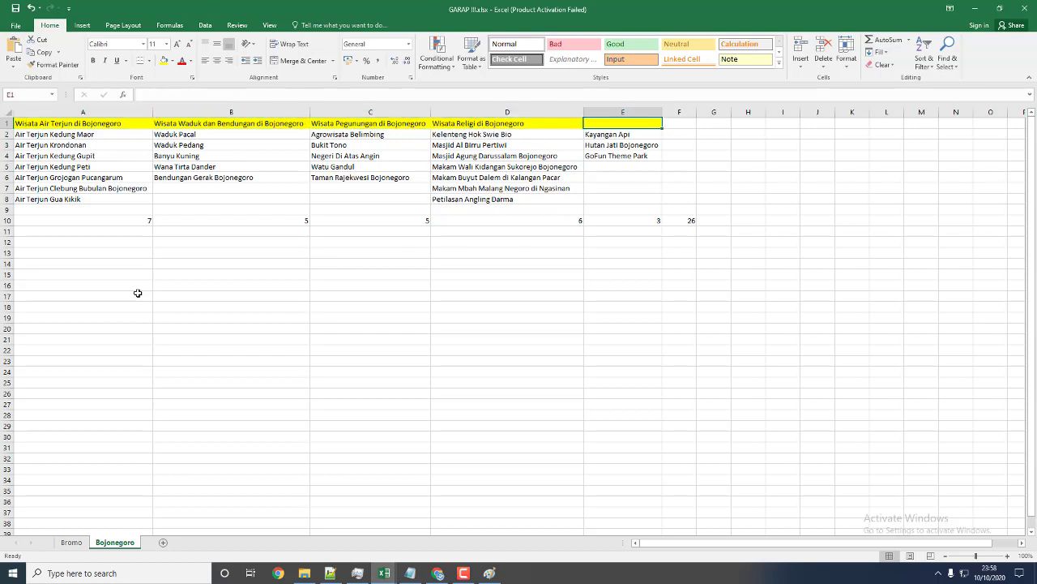
# - Review the column E topics from "Kayangan Api" to "GoFun Theme Park" and return to the empty heading cell E1
pyautogui.press('Down')
pyautogui.press('Down')
pyautogui.press('Down')
pyautogui.press('Down')
pyautogui.press('Down')
pyautogui.press('Down')
pyautogui.press('Down')
pyautogui.press('Down')
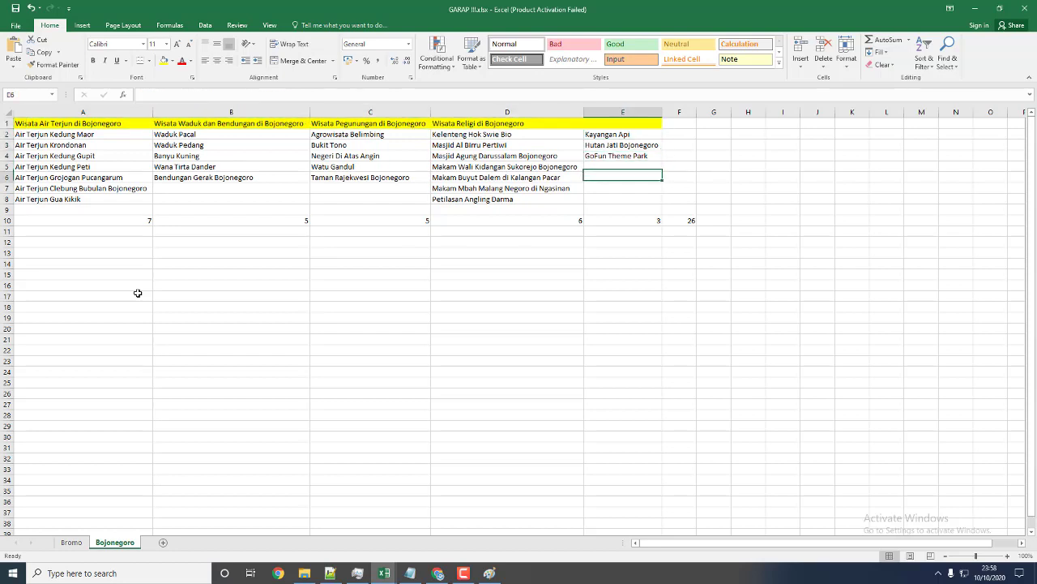
pyautogui.press('Up')
pyautogui.press('Up')
pyautogui.press('Up')
pyautogui.press('Up')
pyautogui.press('Up')
pyautogui.press('Up')
pyautogui.press('Up')
pyautogui.press('Up')
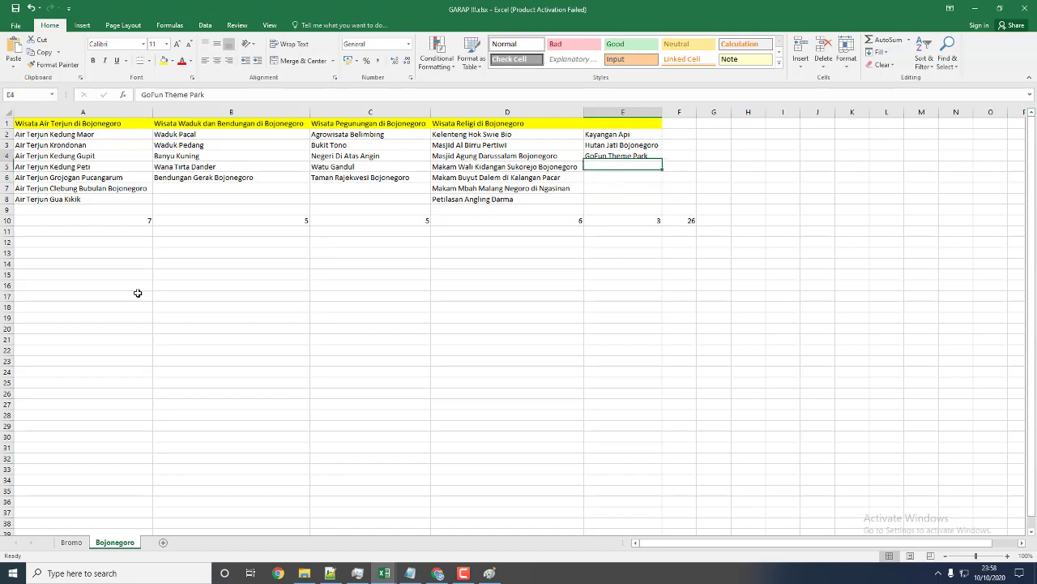
# - Enter the heading "Wisata Terbaik di Bojonegoro" in E1 and widen column E to fit it
pyautogui.write('Wisata')
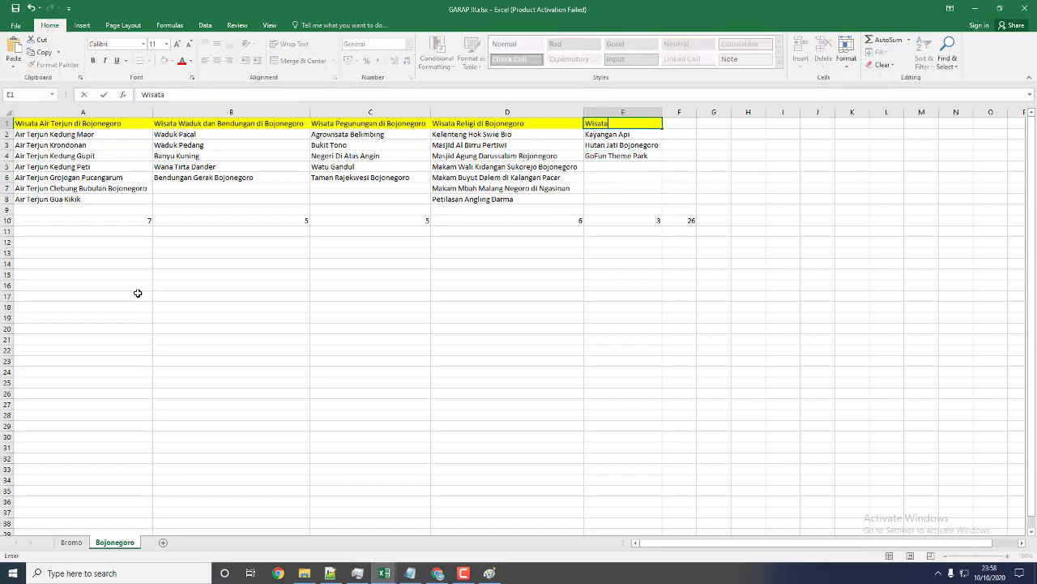
pyautogui.write(' Terbaik di Bojonegoro')
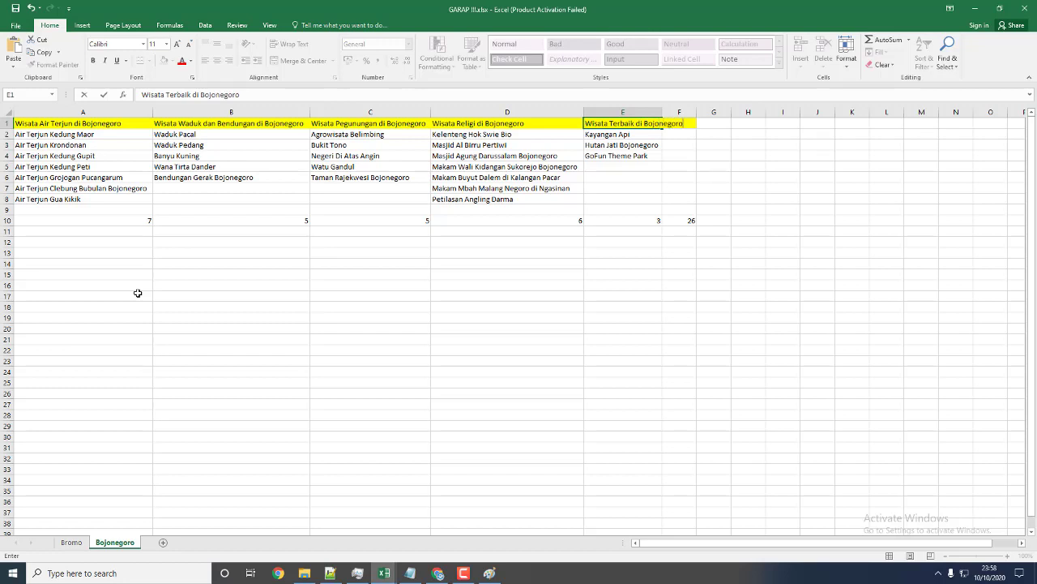
pyautogui.hotkey('ctrl', 'Return')
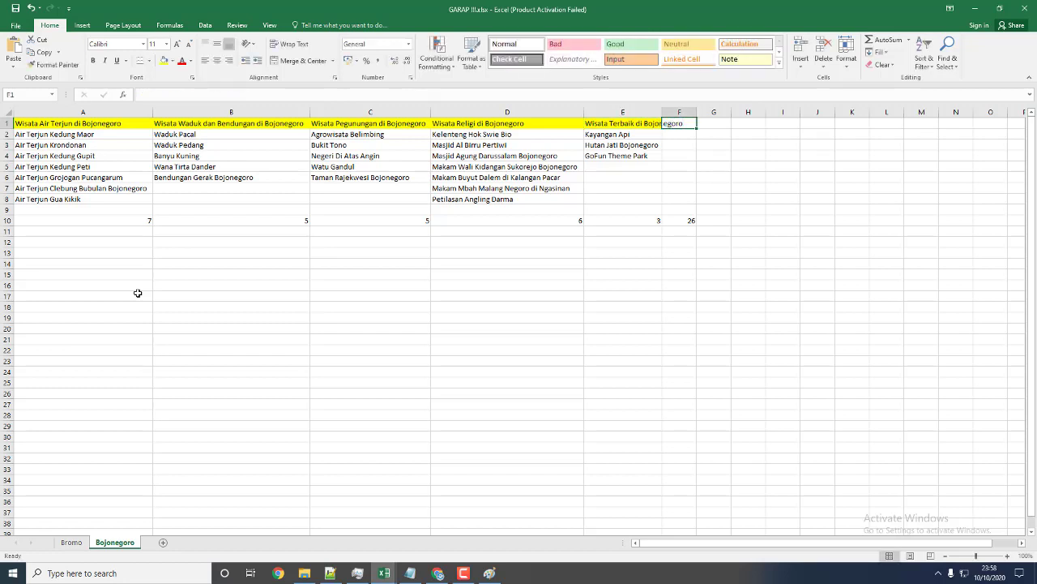
pyautogui.press('F4')
pyautogui.doubleClick(663, 111)
# - Change the E1 heading to "Wisata Wajib di Kunjungi di Bojonegoro"
pyautogui.click(217, 95)
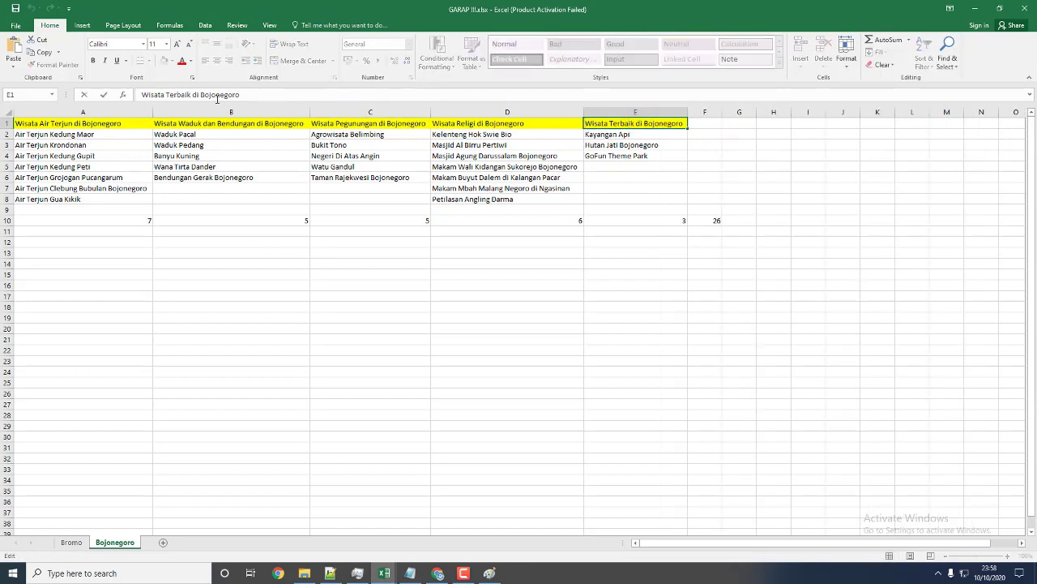
pyautogui.doubleClick(176, 95)
pyautogui.write('Wajib di K')
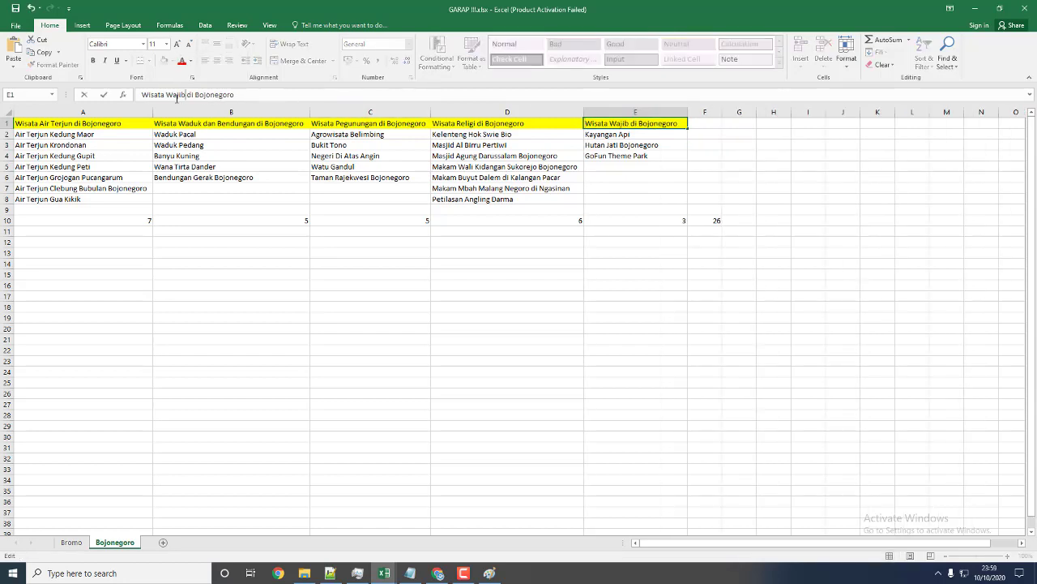
pyautogui.write('un')
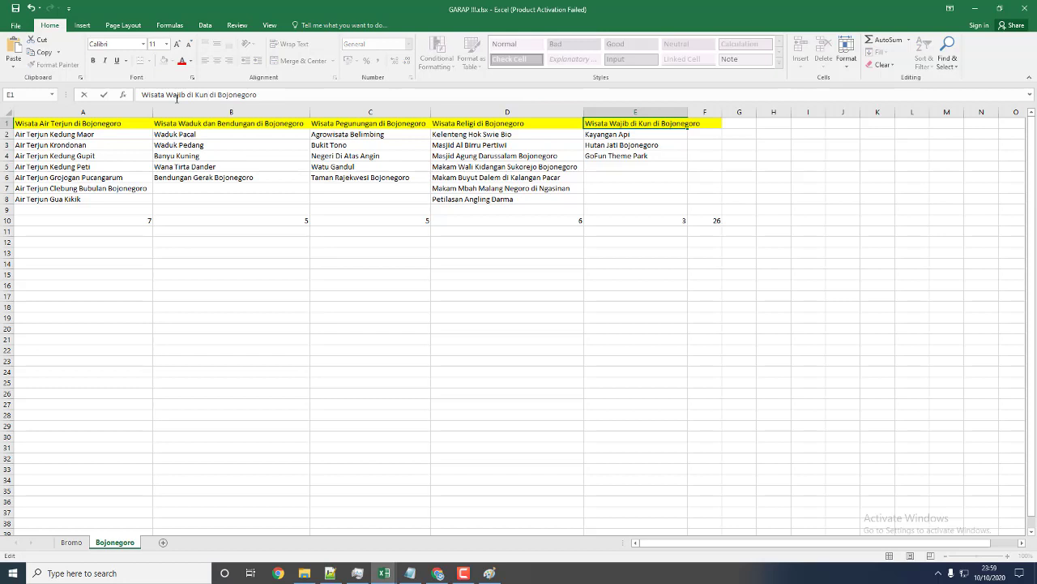
pyautogui.write('jungi')
pyautogui.press('Return')
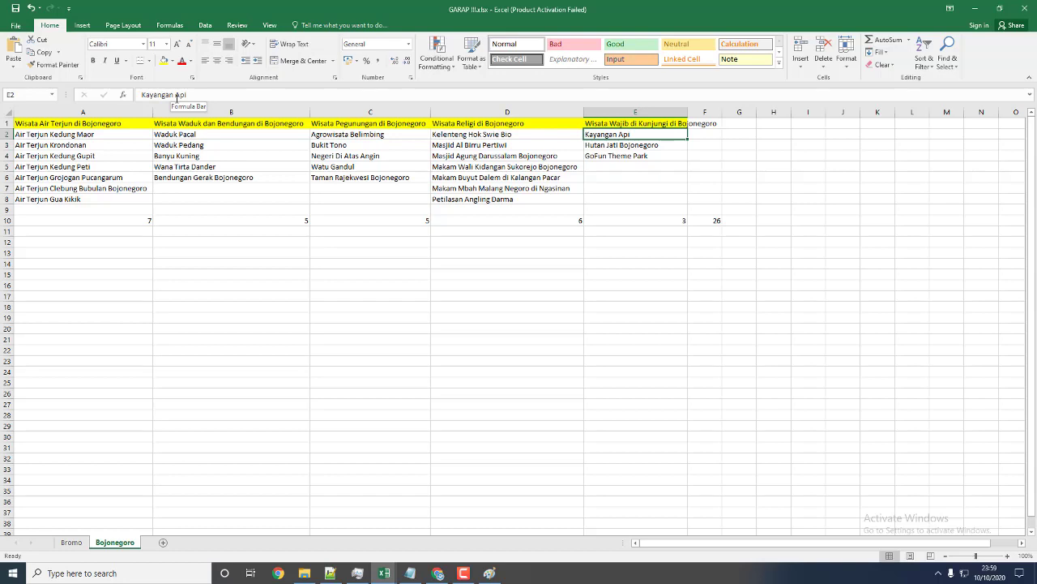
# - Highlight the article topics in A2:E5 to show which posts the site is planned to contain
pyautogui.press('Left')
pyautogui.press('Left')
pyautogui.press('Left')
pyautogui.press('Left')
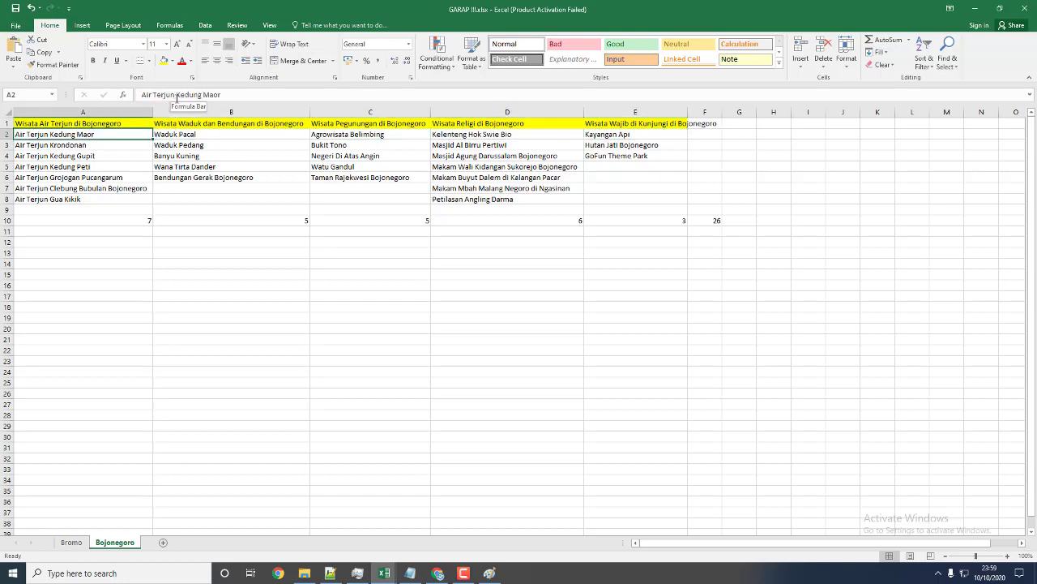
pyautogui.hotkey('shift', 'Right')
pyautogui.hotkey('shift', 'Right')
pyautogui.hotkey('shift', 'Right')
pyautogui.hotkey('shift', 'Right')
pyautogui.hotkey('shift', 'Down')
pyautogui.hotkey('shift', 'Down')
pyautogui.hotkey('shift', 'Down')
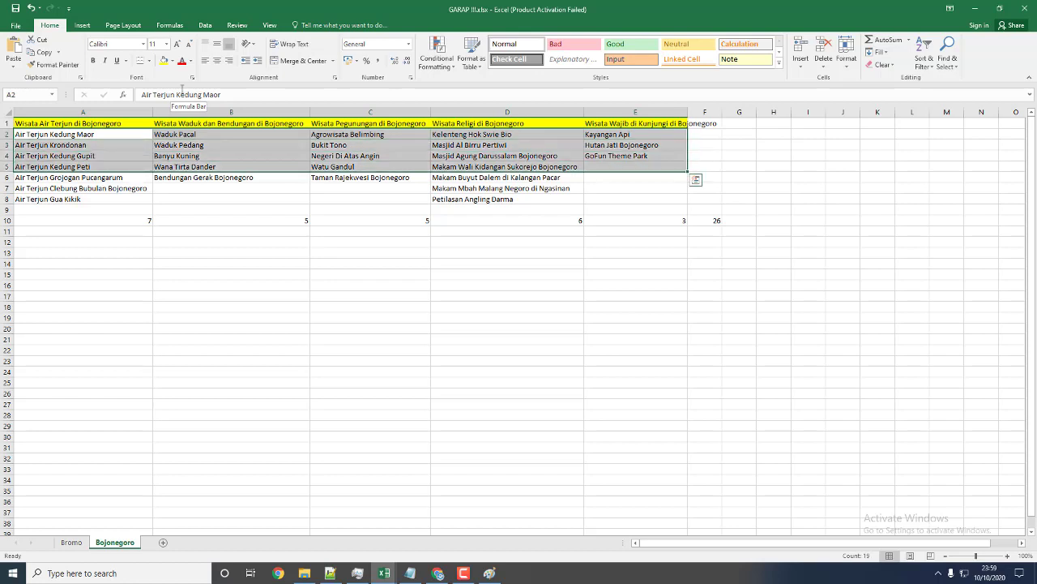
# - Put the domain HaloBojonegoro.com in H3 and fit column H to its width
pyautogui.click(770, 145)
pyautogui.write('HaloBojonegoro.com')
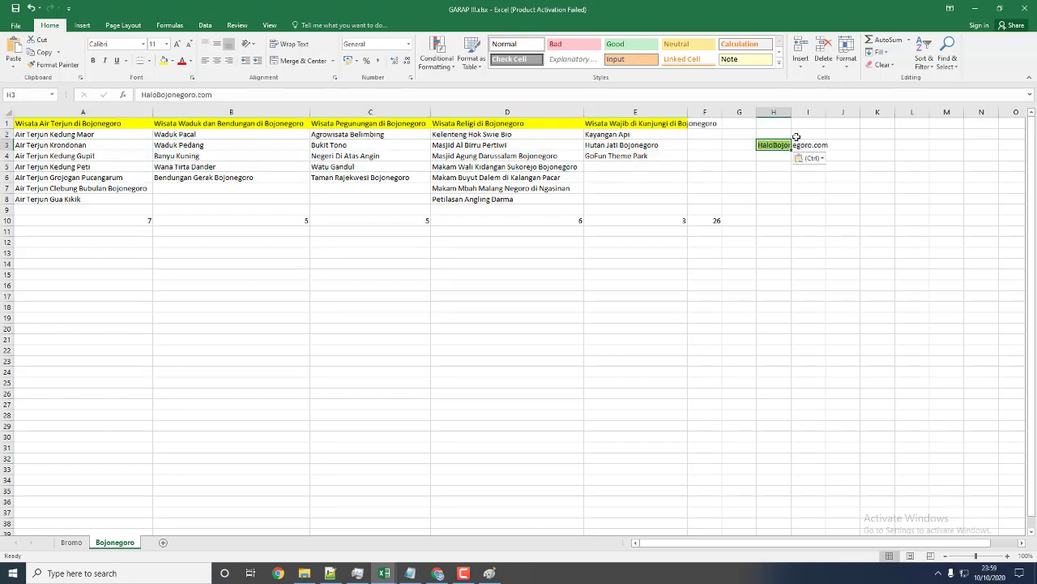
pyautogui.doubleClick(791, 112)
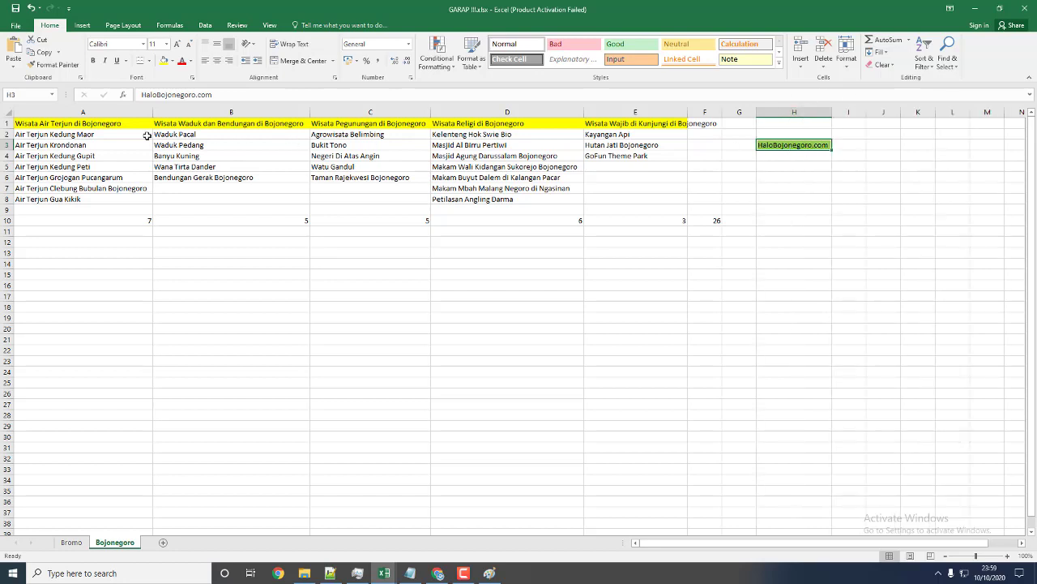
# - Highlight all article topics in A2:E8 and point out "Masjid Al Birru Pertiwi" and its "Wisata Religi di Bojonegoro" heading
pyautogui.moveTo(93, 135); pyautogui.dragTo(629, 200)
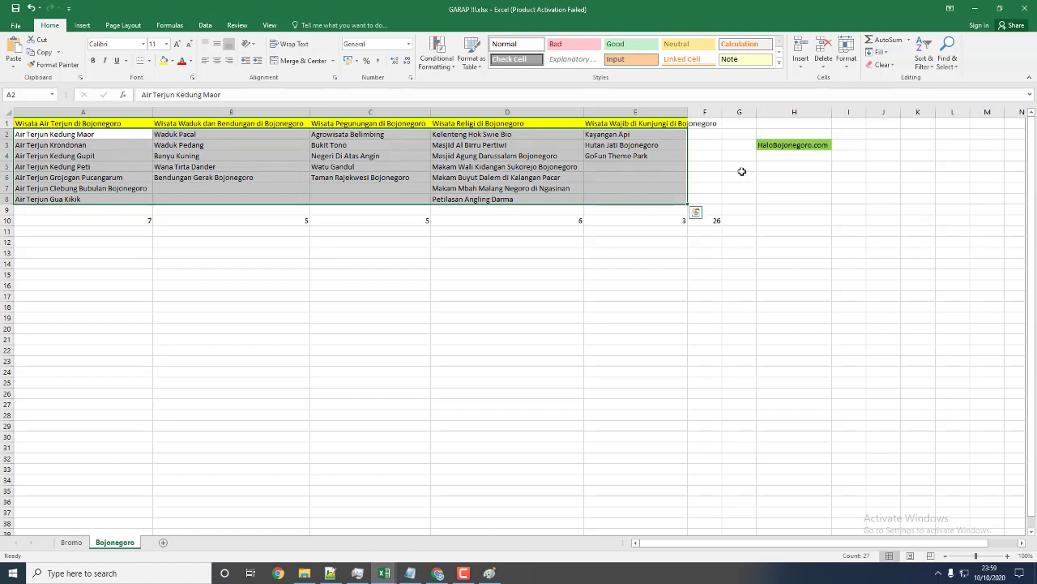
pyautogui.click(481, 146)
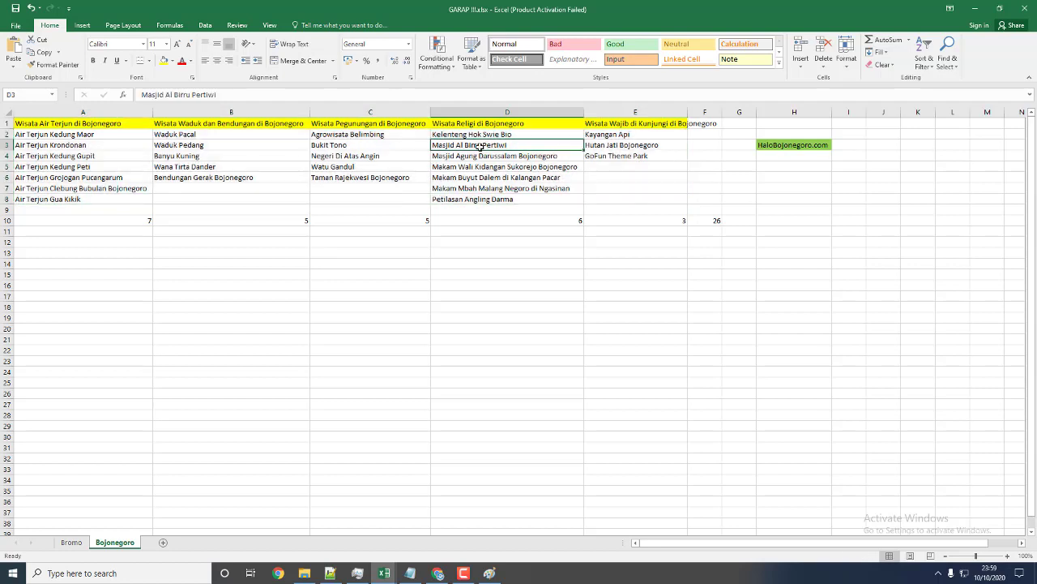
pyautogui.click(517, 123)
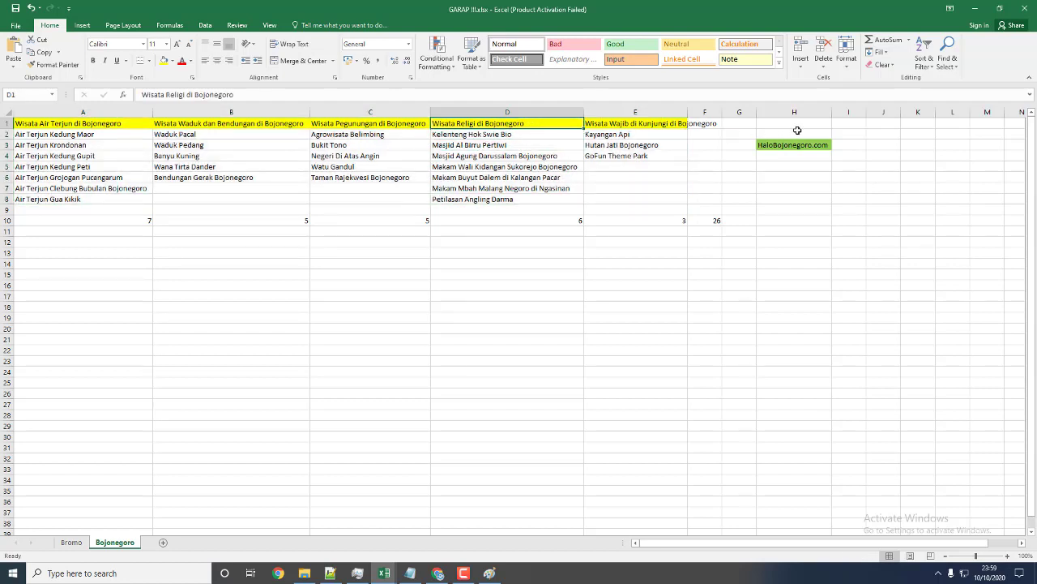
# - Enter the domain setapaklangkah.com in H1
pyautogui.click(794, 123)
pyautogui.write('setapaklangla')
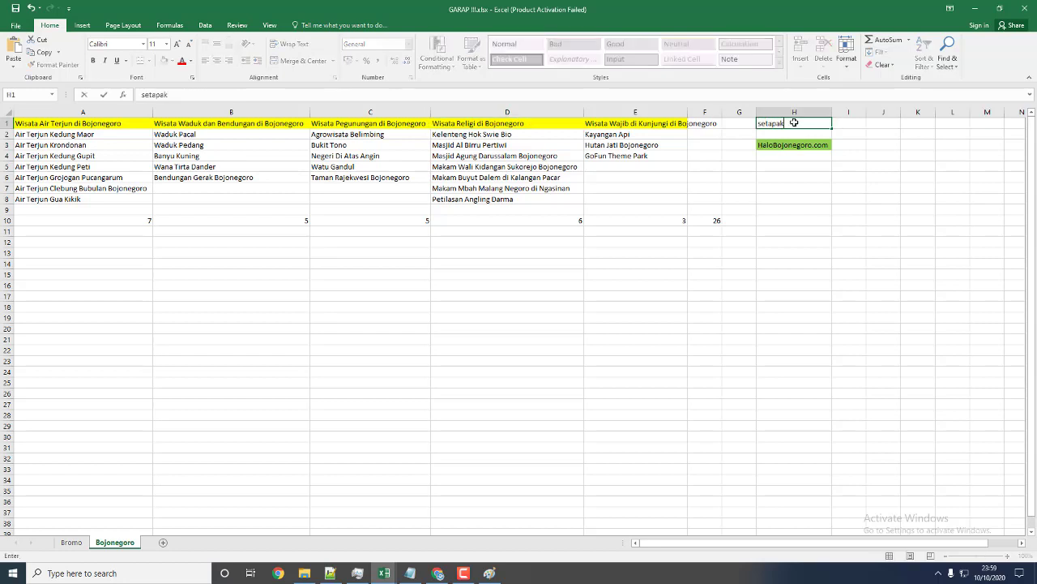
pyautogui.press('BackSpace')
pyautogui.press('BackSpace')
pyautogui.write('kah.com')
pyautogui.hotkey('ctrl', 'Return')
pyautogui.press('Return')
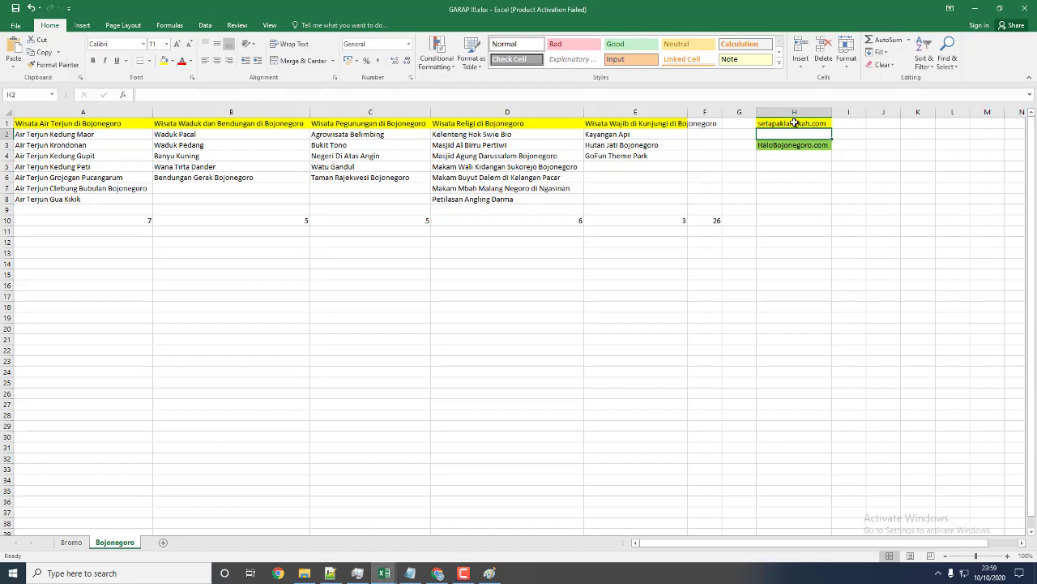
# - Compare the domain in H1 with the HaloBojonegoro.com entry in H3, going back and forth between them
pyautogui.press('Down')
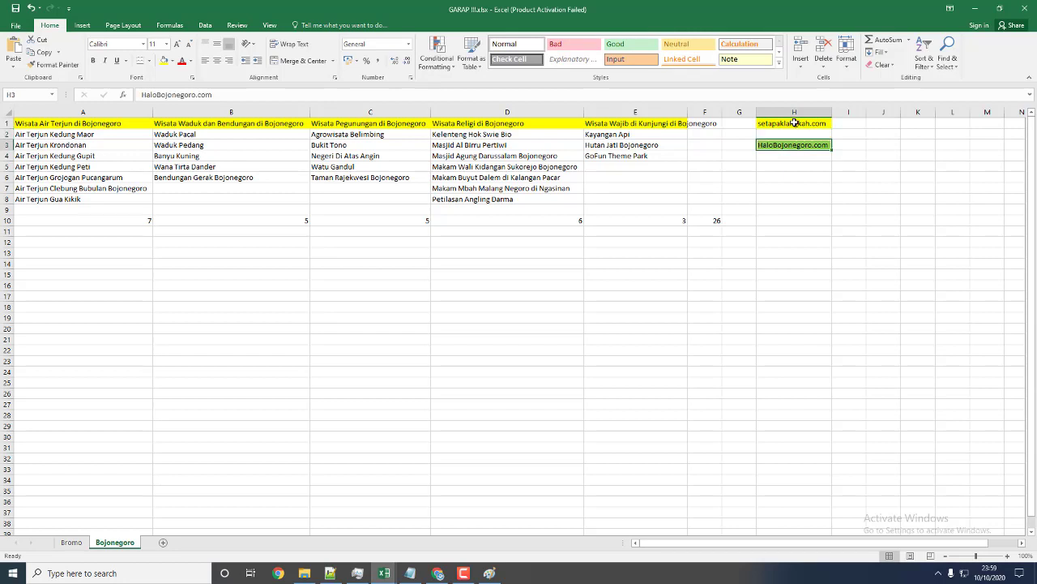
pyautogui.click(794, 122)
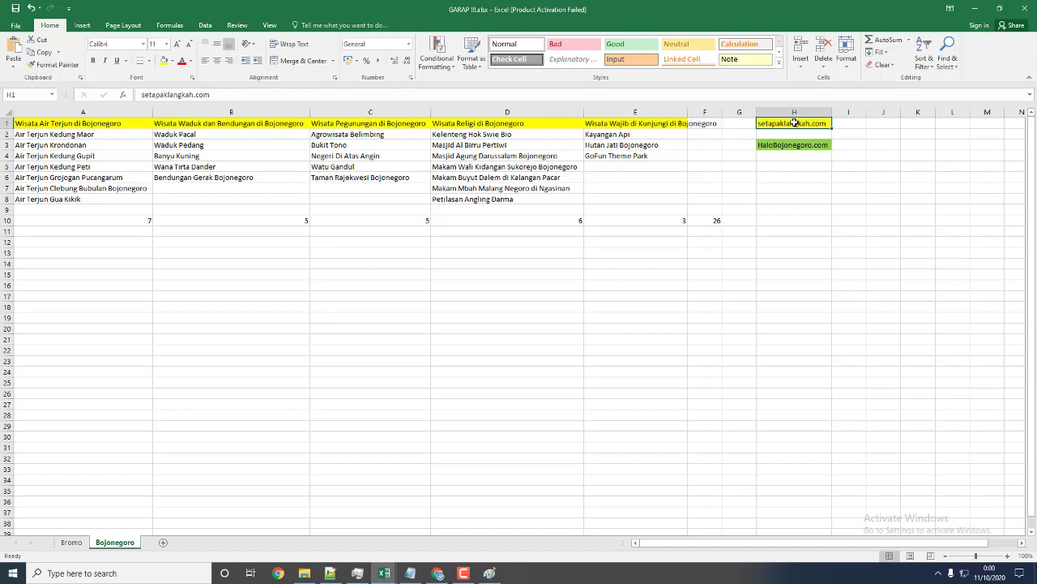
pyautogui.press('Down')
pyautogui.press('Down')
pyautogui.click(794, 123)
pyautogui.press('Down')
pyautogui.press('Down')
pyautogui.press('Up')
pyautogui.press('Up')
pyautogui.press('Down')
pyautogui.press('Down')
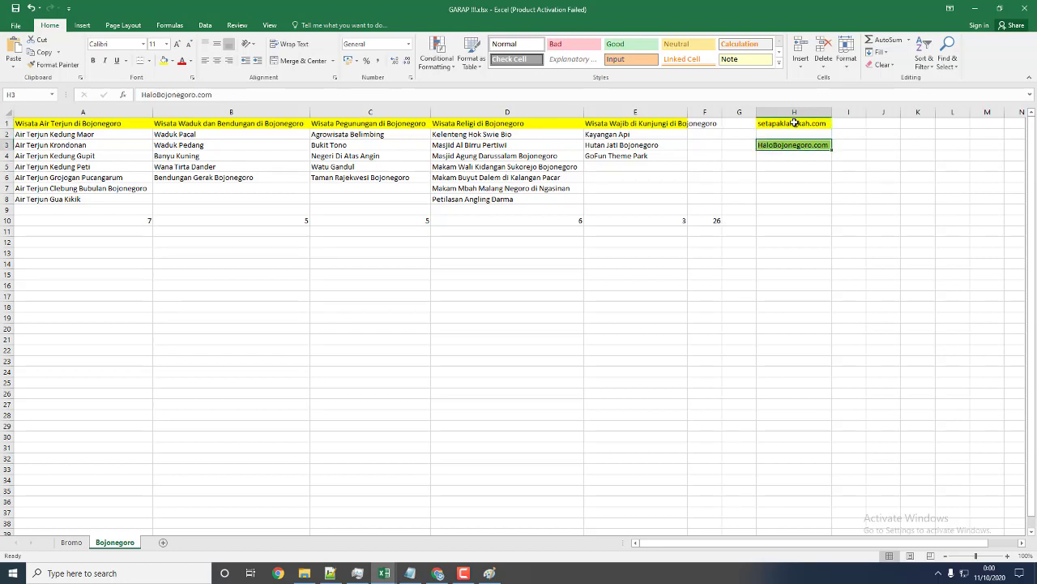
# - Note the backlink sources "wiki, unnes," in H6 below the two domains
pyautogui.press('Down')
pyautogui.press('Down')
pyautogui.press('Down')
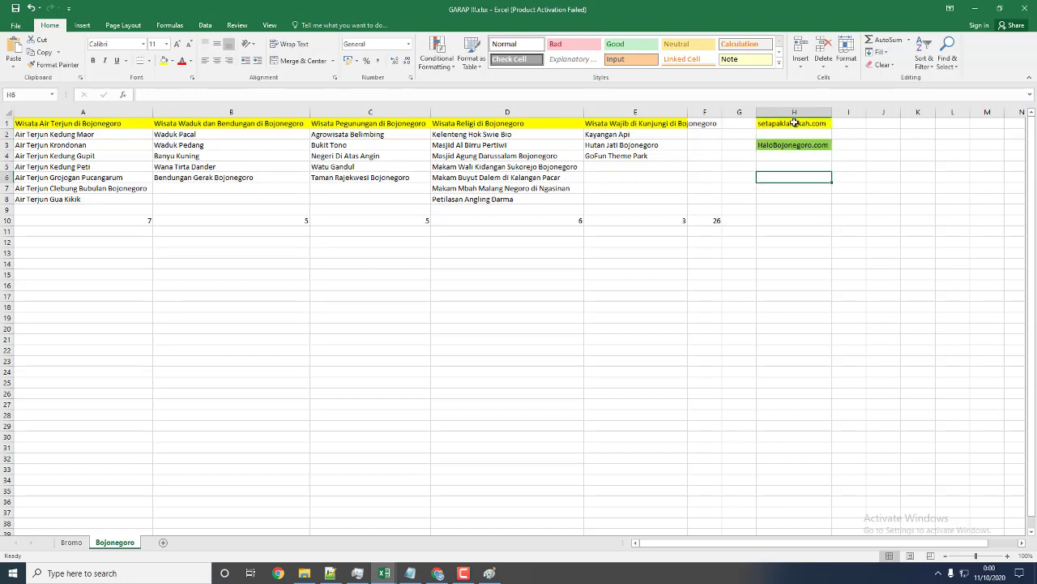
pyautogui.write('wiki,')
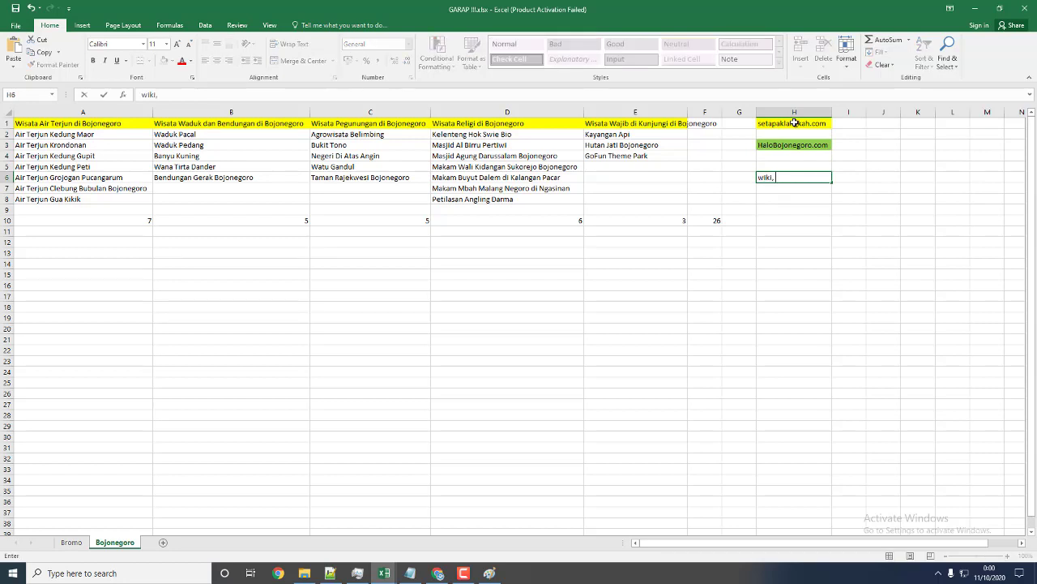
pyautogui.write(' unnes,')
pyautogui.press('Return')
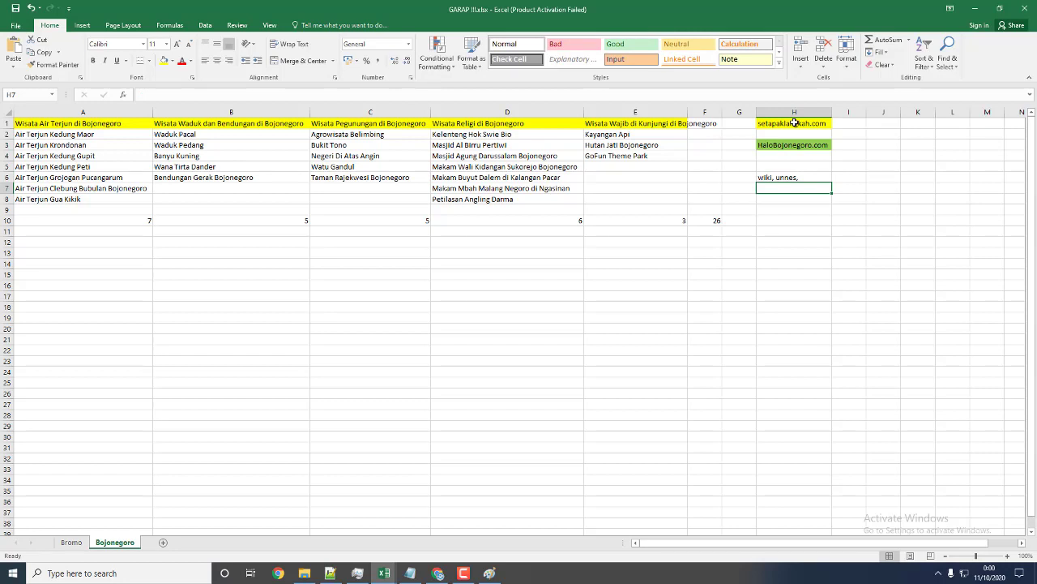
# - Point out "Masjid Al Birru Pertiwi" in D3 and the "Wisata Religi di Bojonegoro" heading above it
pyautogui.press('Left')
pyautogui.press('Left')
pyautogui.press('Up')
pyautogui.press('Up')
pyautogui.press('Up')
pyautogui.press('Up')
pyautogui.press('Left')
pyautogui.press('Left')
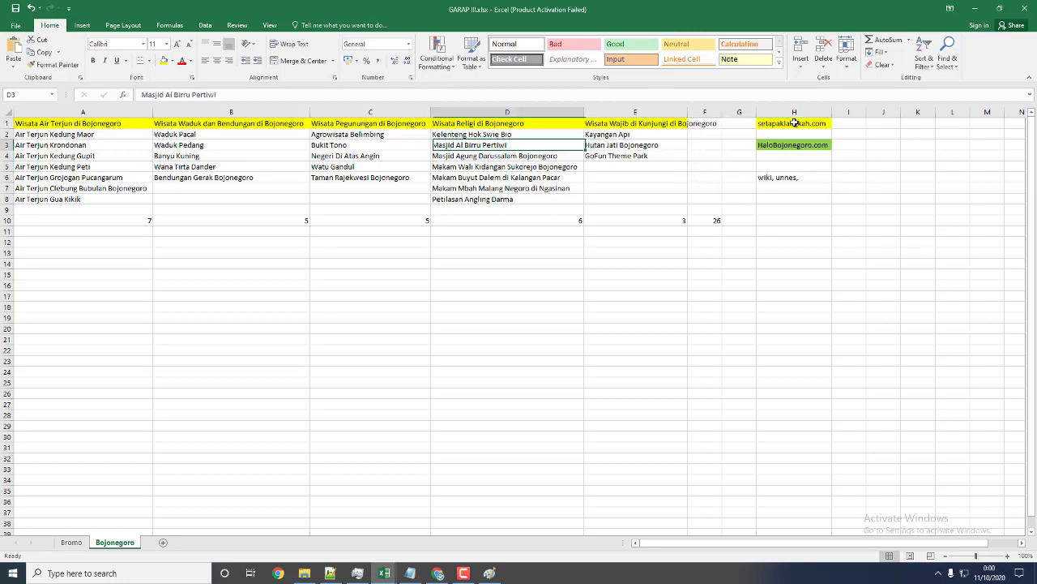
pyautogui.press('Up')
pyautogui.press('Up')
# - Highlight the complete topic list from "Kayangan Api" in E2 across all categories down to row 8
pyautogui.press('Right')
pyautogui.press('Down')
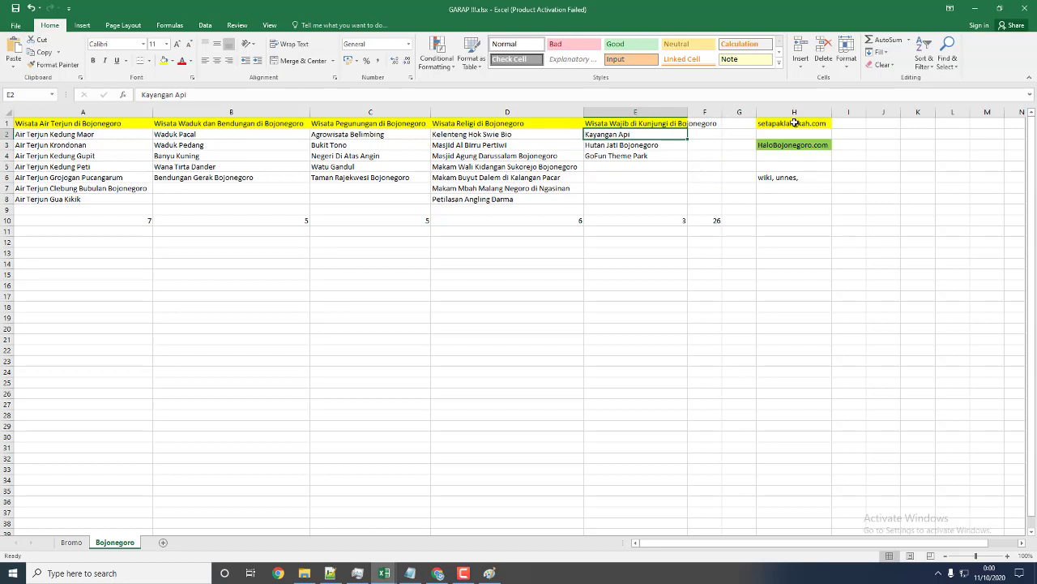
pyautogui.hotkey('shift', 'Left')
pyautogui.hotkey('shift', 'Left')
pyautogui.hotkey('shift', 'Left')
pyautogui.hotkey('shift', 'Left')
pyautogui.hotkey('shift', 'Down')
pyautogui.hotkey('shift', 'Down')
pyautogui.hotkey('shift', 'Down')
pyautogui.hotkey('shift', 'Down')
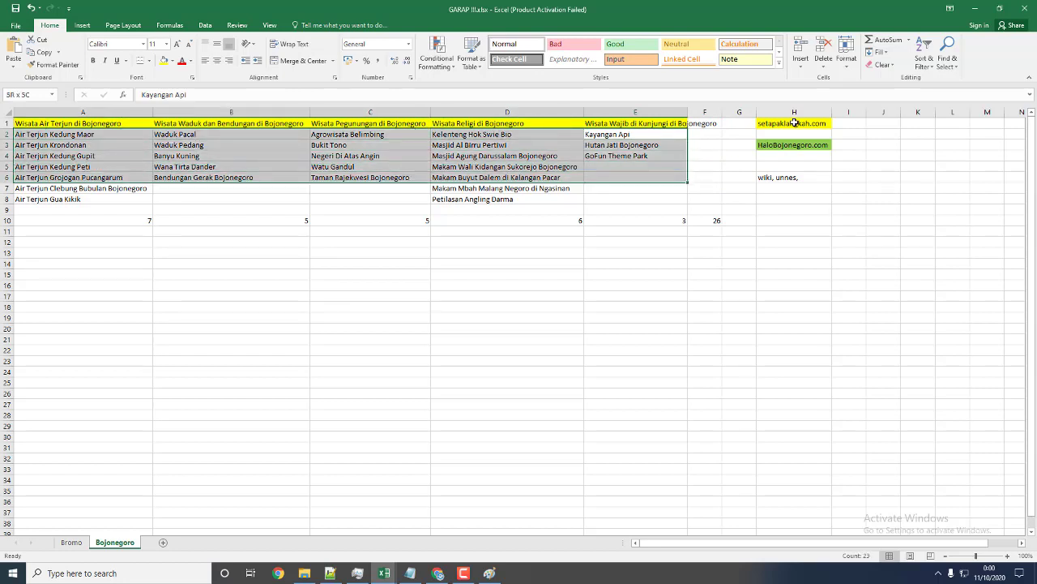
pyautogui.hotkey('shift', 'Down')
pyautogui.hotkey('shift', 'Down')
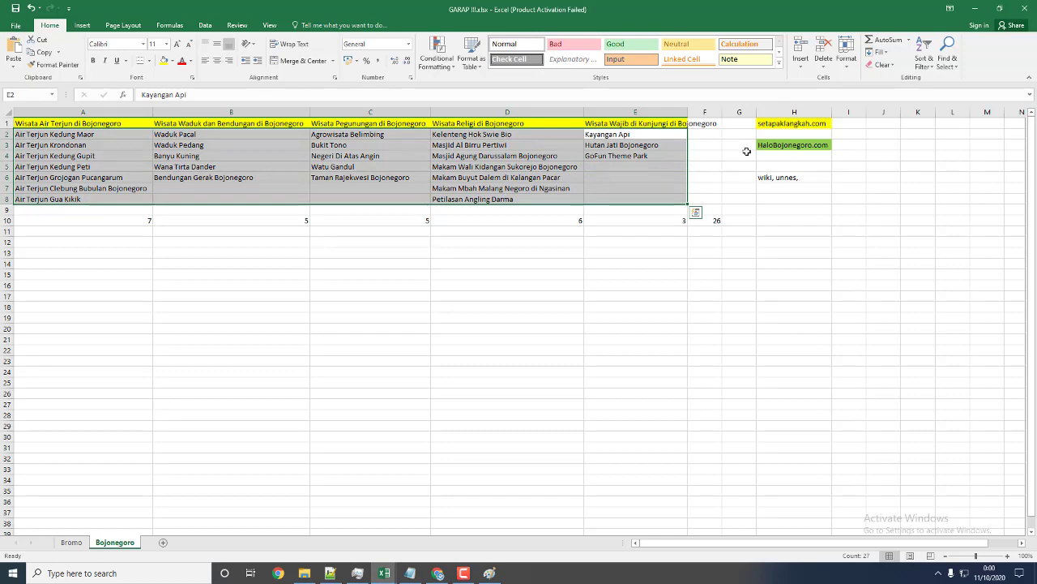
# - Switch to the browser and open kontenesia.com in a new tab to view the article-writing service's home page
pyautogui.hotkey('alt', 'Tab')
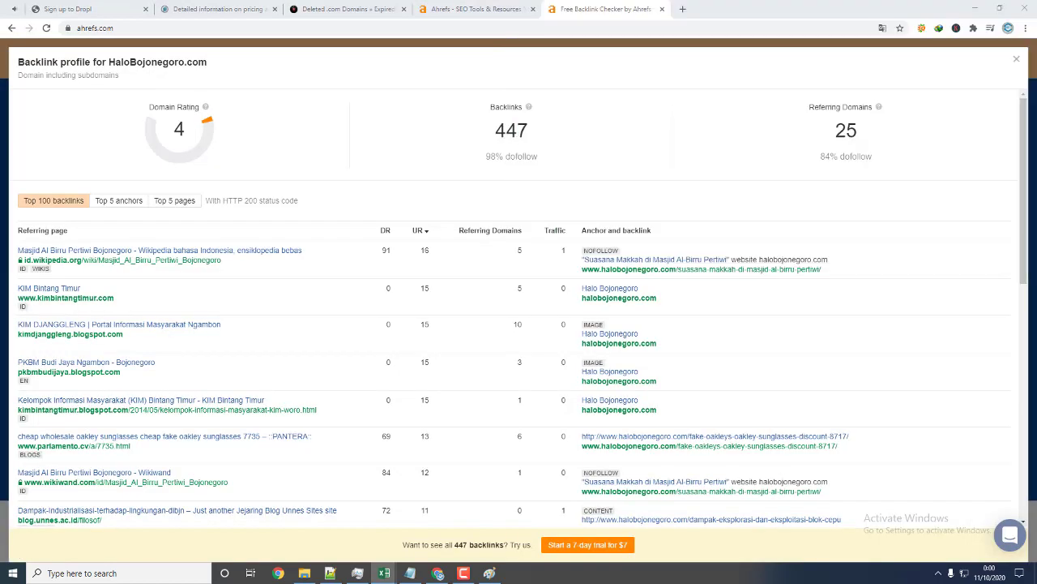
pyautogui.click(683, 10)
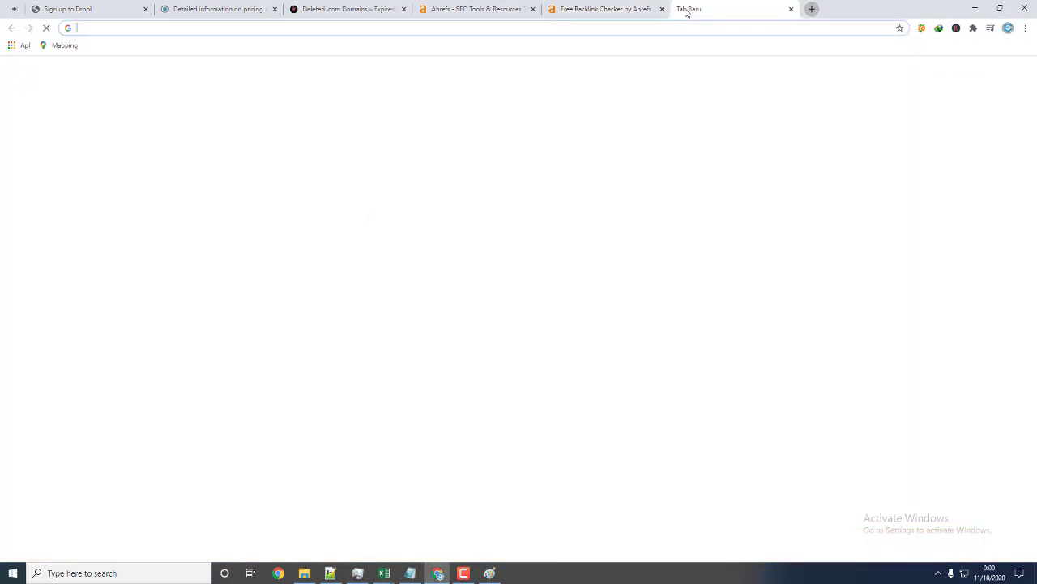
pyautogui.write('dapu')
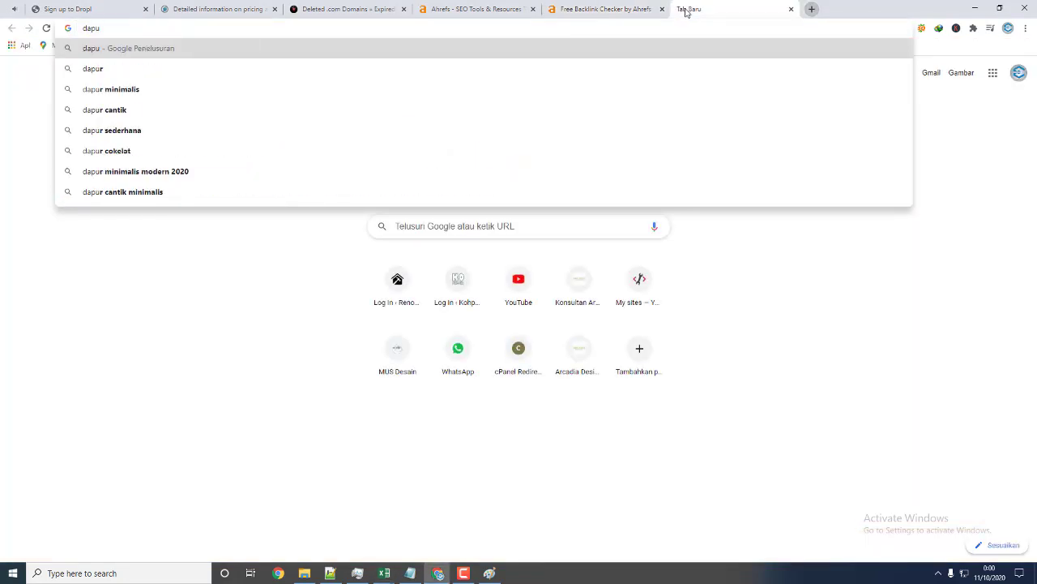
pyautogui.hotkey('ctrl', 'a')
pyautogui.write('konte')
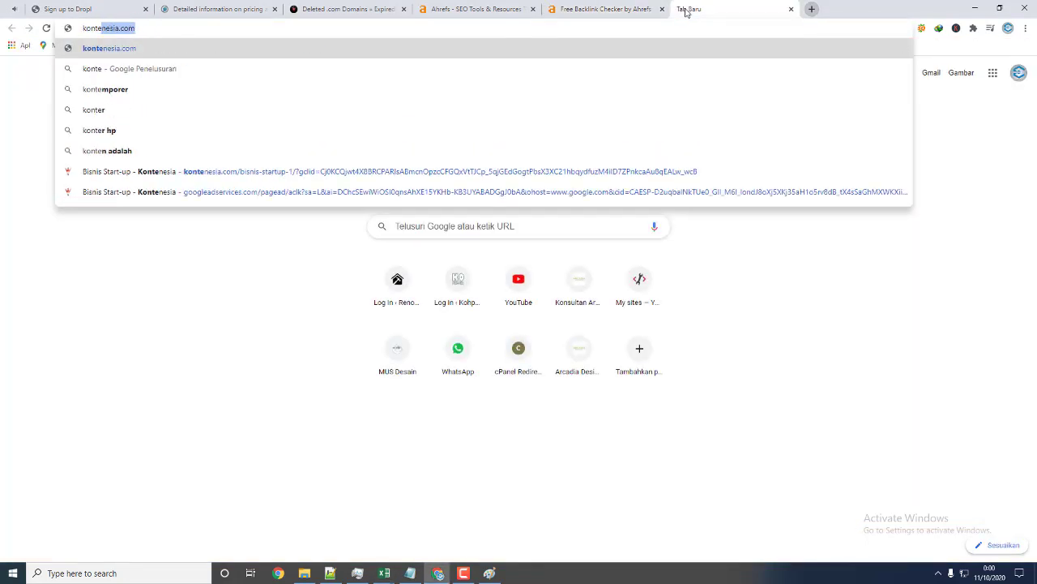
pyautogui.write('n')
pyautogui.press('Return')
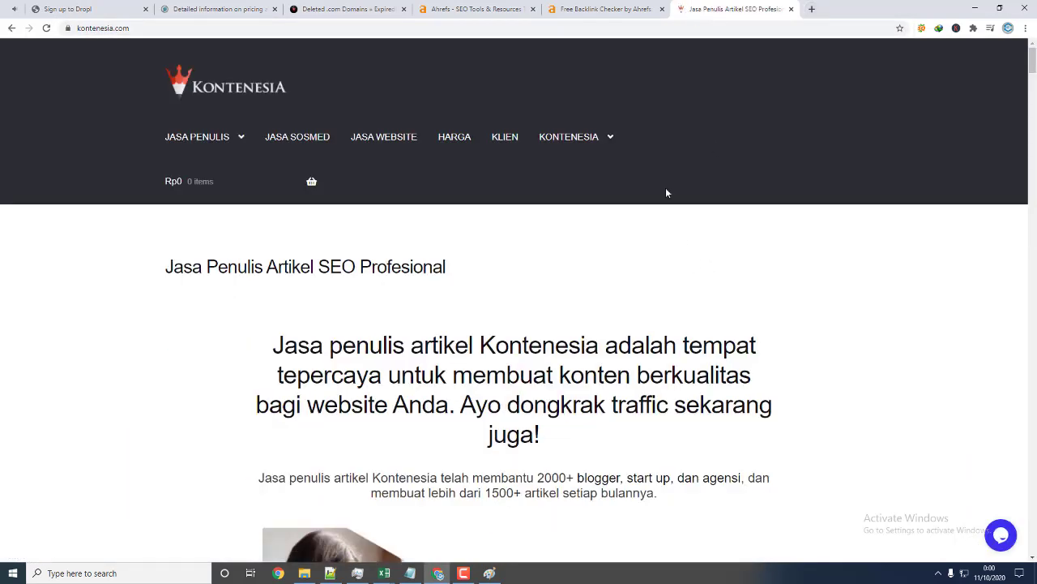
pyautogui.scroll(-2, 763, 151)
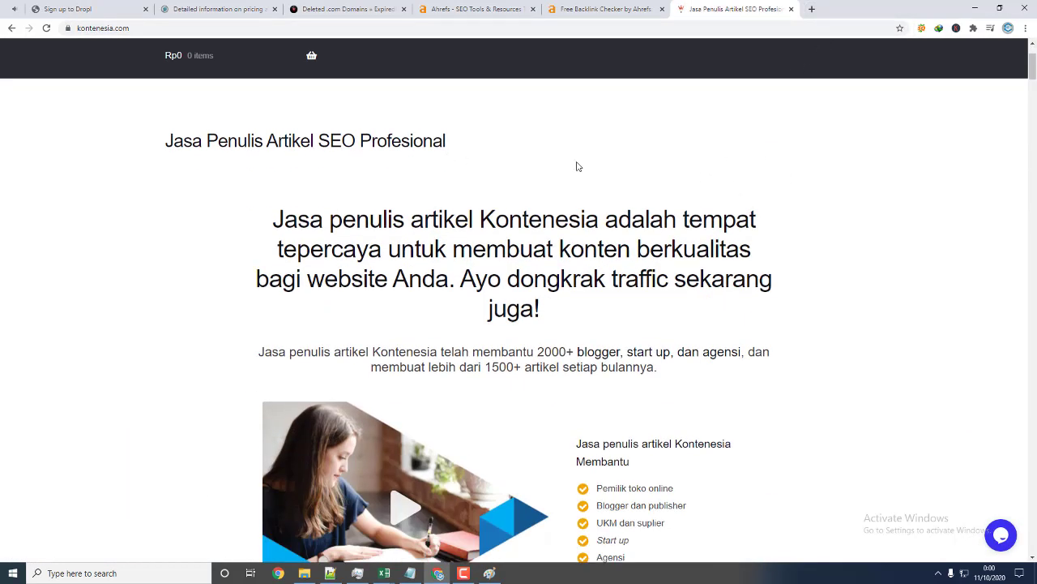
# - Search Google for "dapur artikel" in a new tab and open the dapurartikel.com result
pyautogui.click(812, 9)
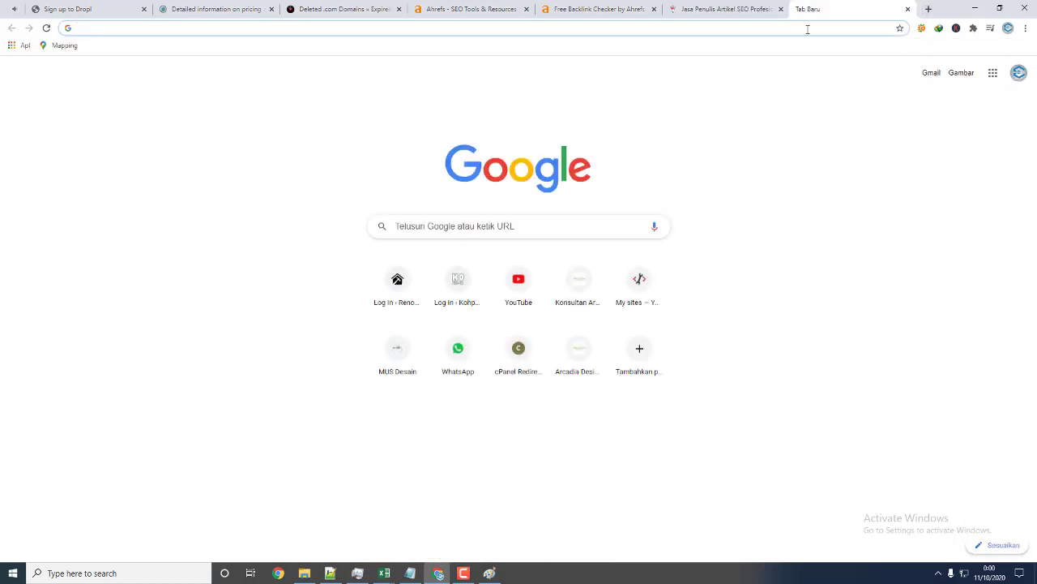
pyautogui.write('dapur')
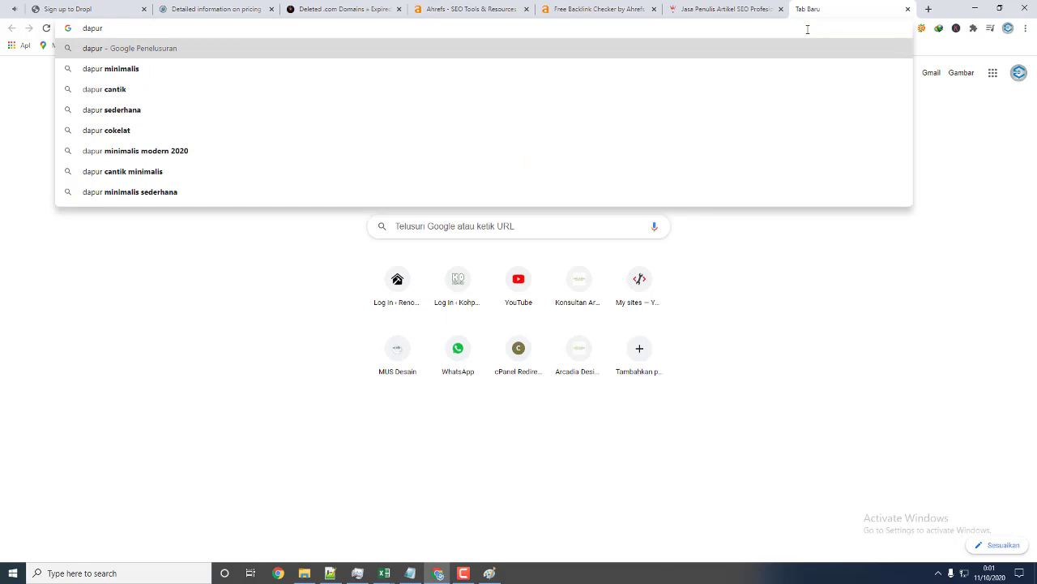
pyautogui.write(' astikel')
pyautogui.press('Return')
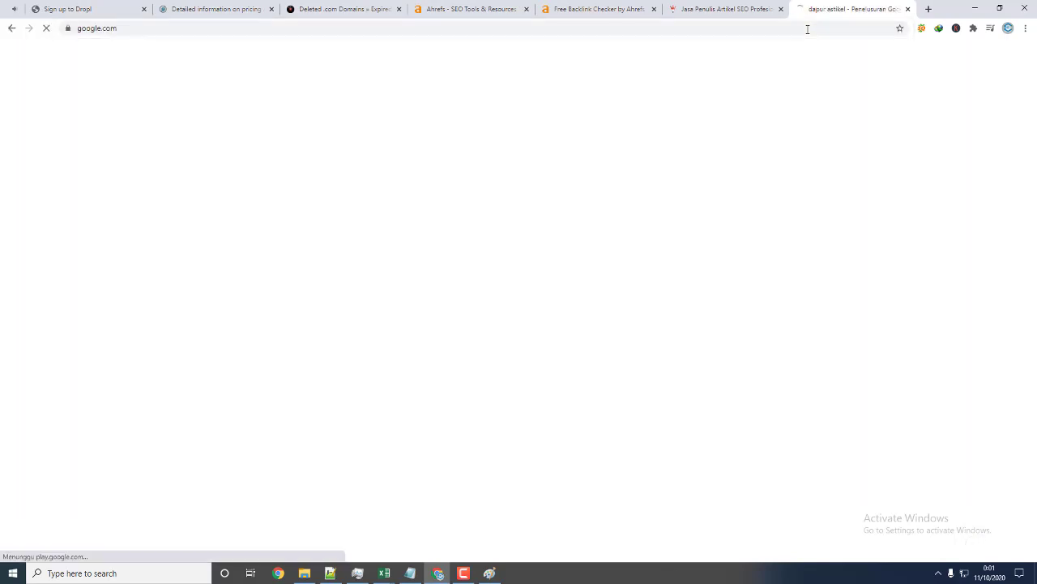
pyautogui.click(249, 139)
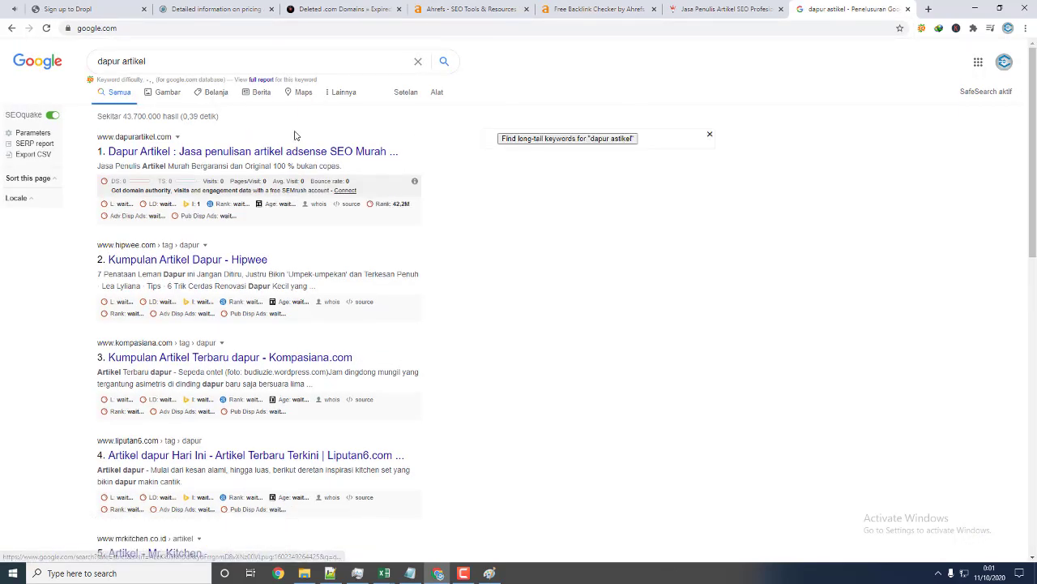
pyautogui.click(221, 152)
# - Search Google for "artikel semarang" in another new tab
pyautogui.click(930, 9)
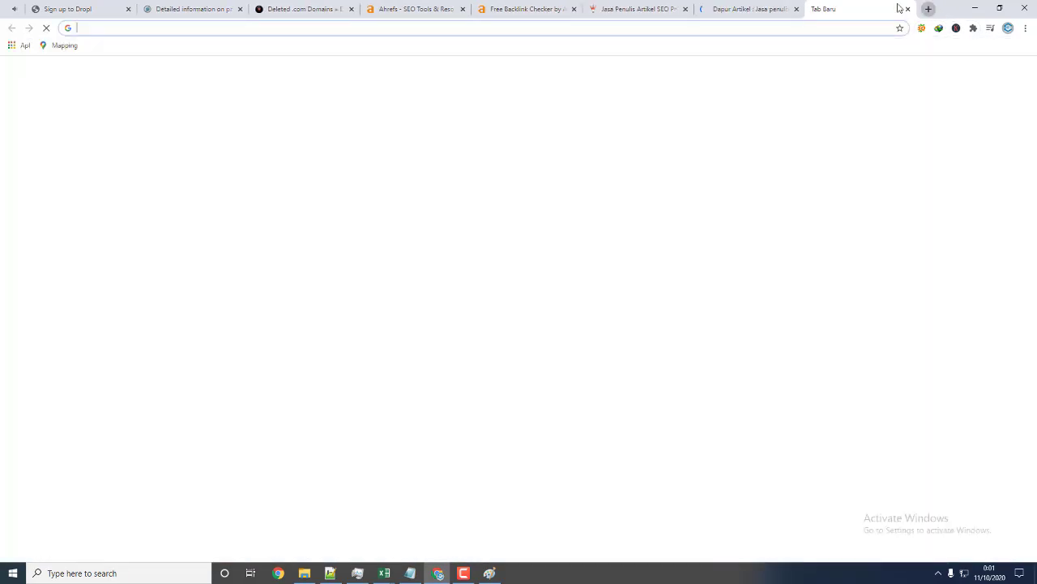
pyautogui.click(781, 24)
pyautogui.write('artike')
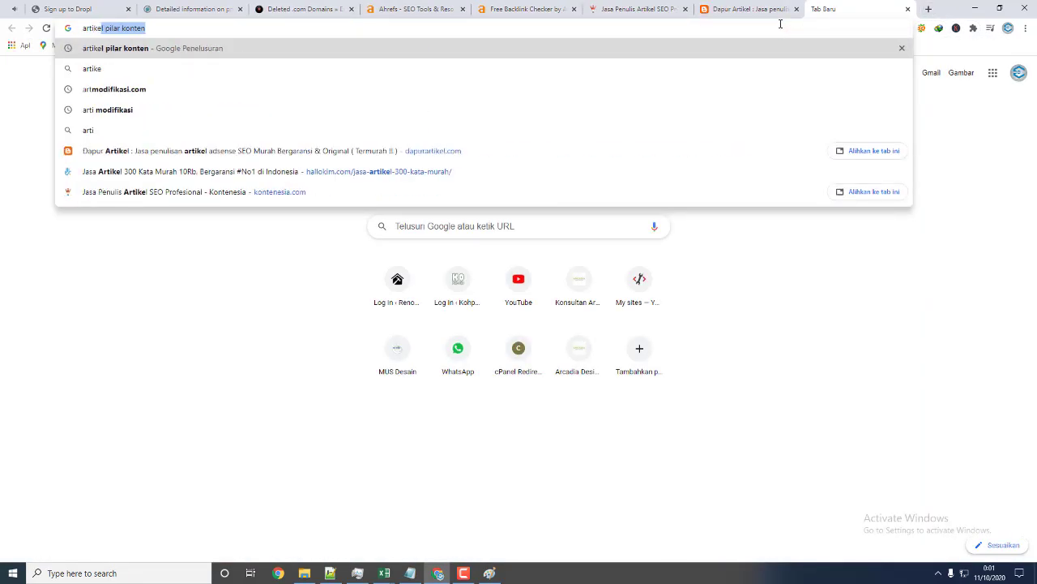
pyautogui.write('l semarang')
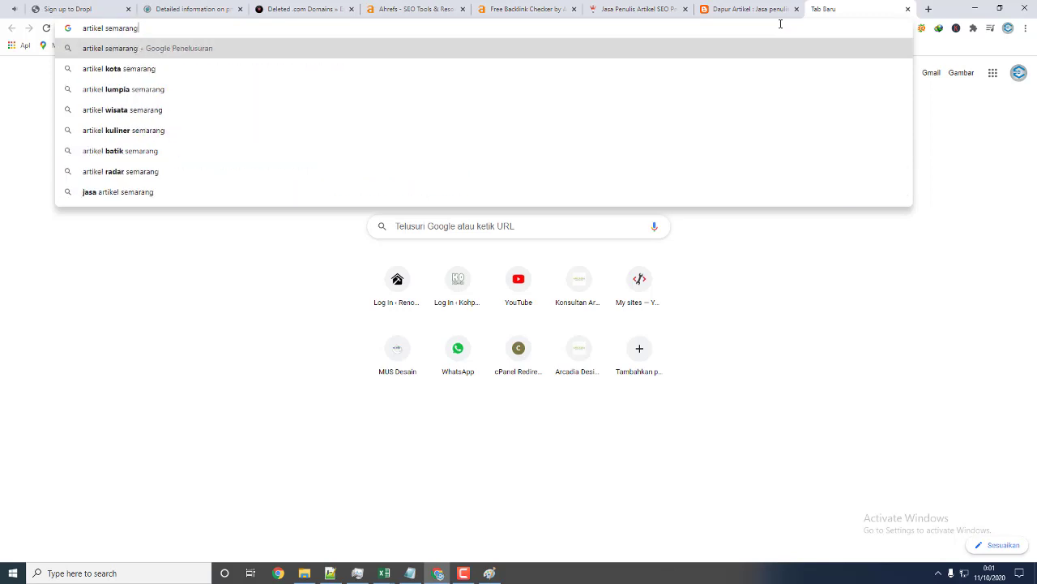
pyautogui.press('Return')
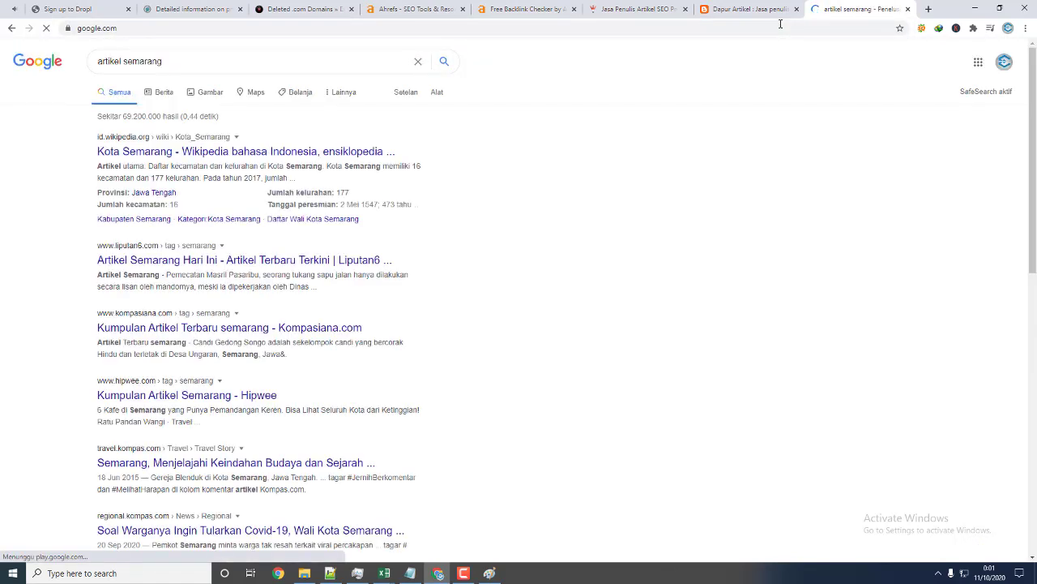
# - Refine the search to "jasa artikel semarang" and look through the article-writing services in the results
pyautogui.click(106, 61)
pyautogui.press('Home')
pyautogui.write('jasa artik')
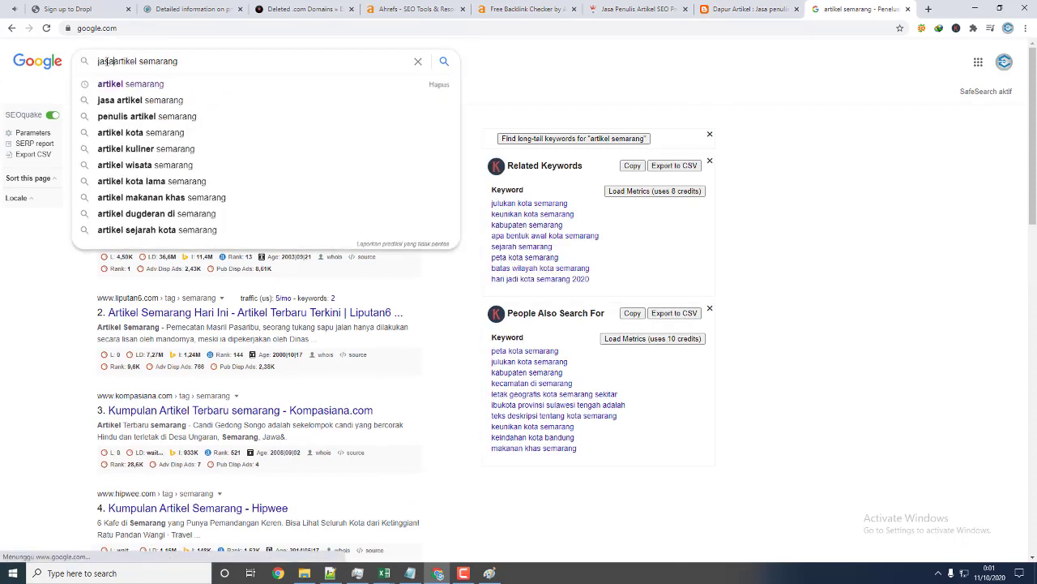
pyautogui.press('BackSpace')
pyautogui.press('BackSpace')
pyautogui.press('BackSpace')
pyautogui.press('BackSpace')
pyautogui.press('BackSpace')
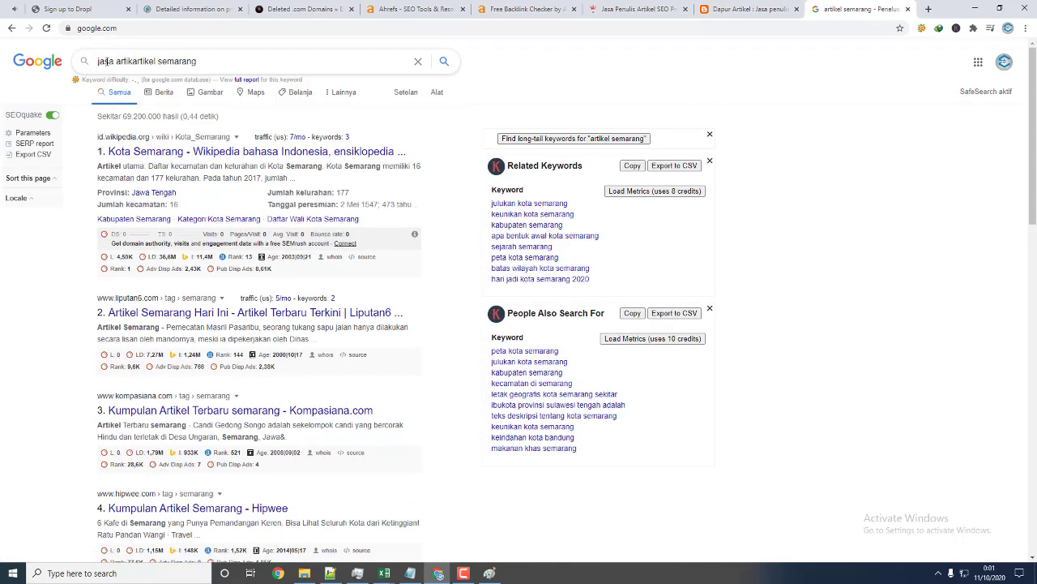
pyautogui.press('Return')
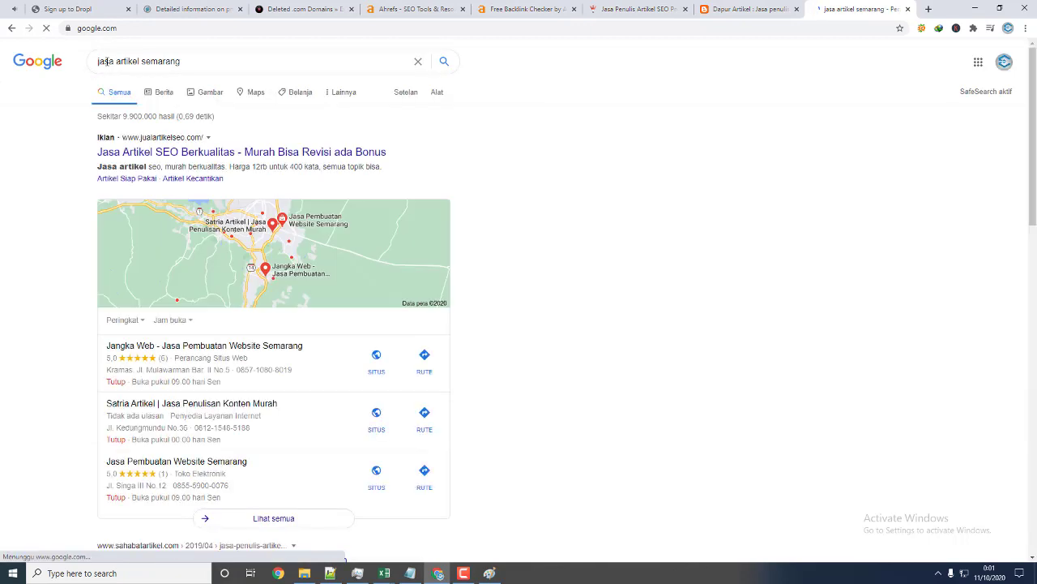
pyautogui.scroll(-3, 285, 154)
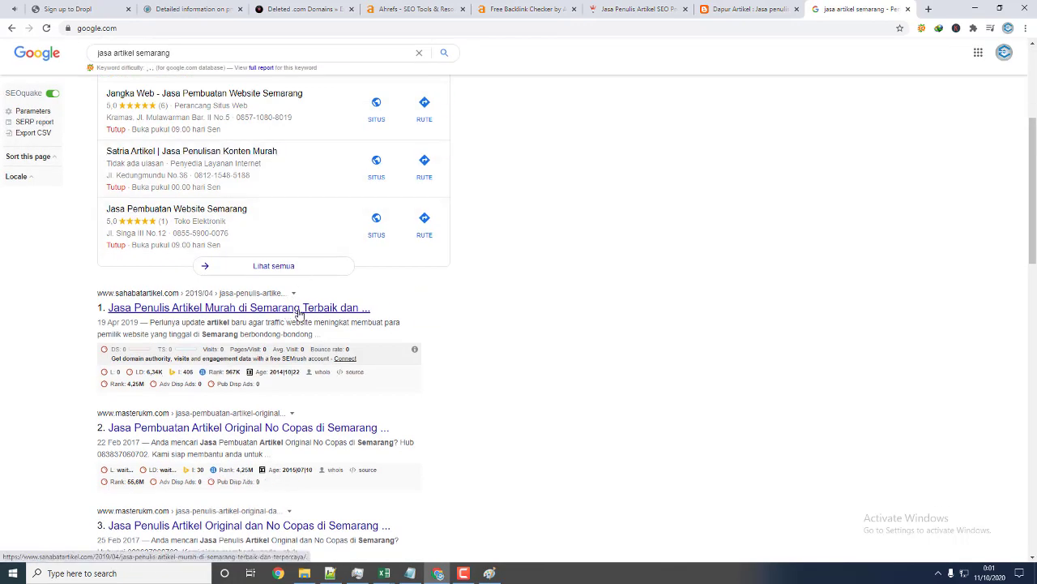
pyautogui.scroll(-2, 293, 301)
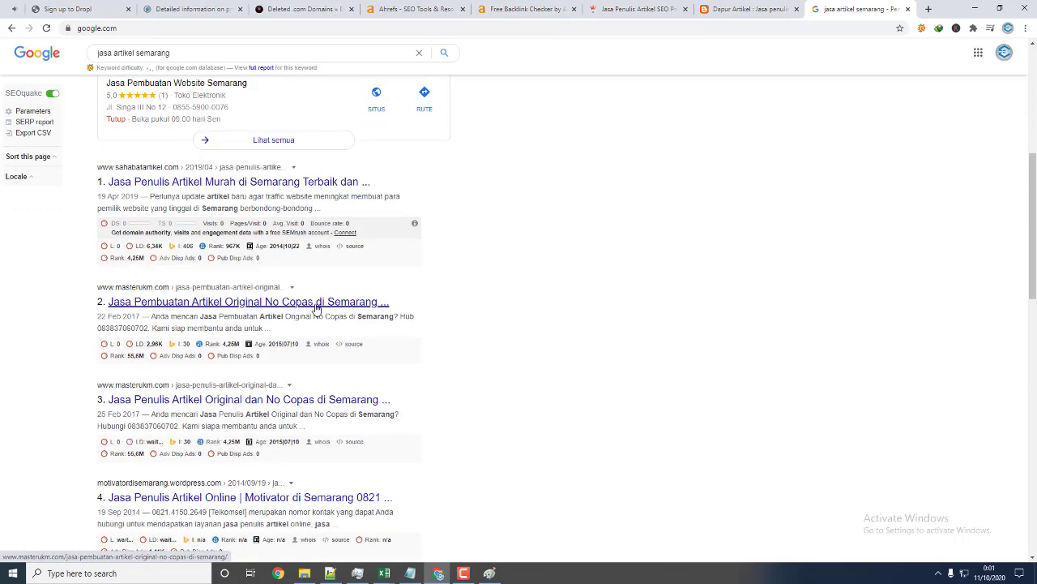
pyautogui.scroll(4, 316, 308)
pyautogui.scroll(1, 317, 305)
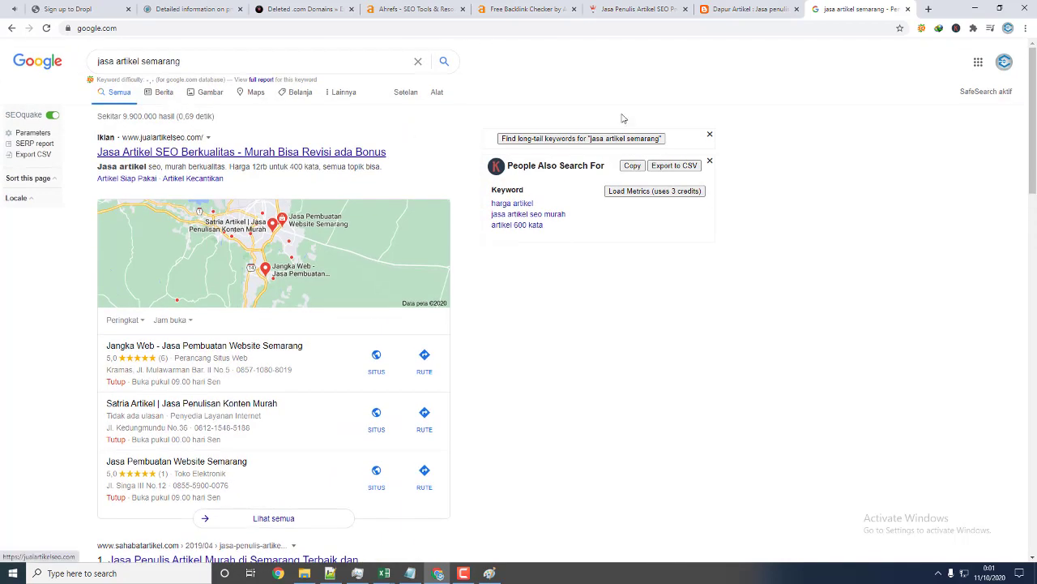
# - Compare the article price table on the Dapur Artikel site with the writing prices on the Kontenesia home page
pyautogui.click(789, 12)
pyautogui.scroll(-7, 662, 123)
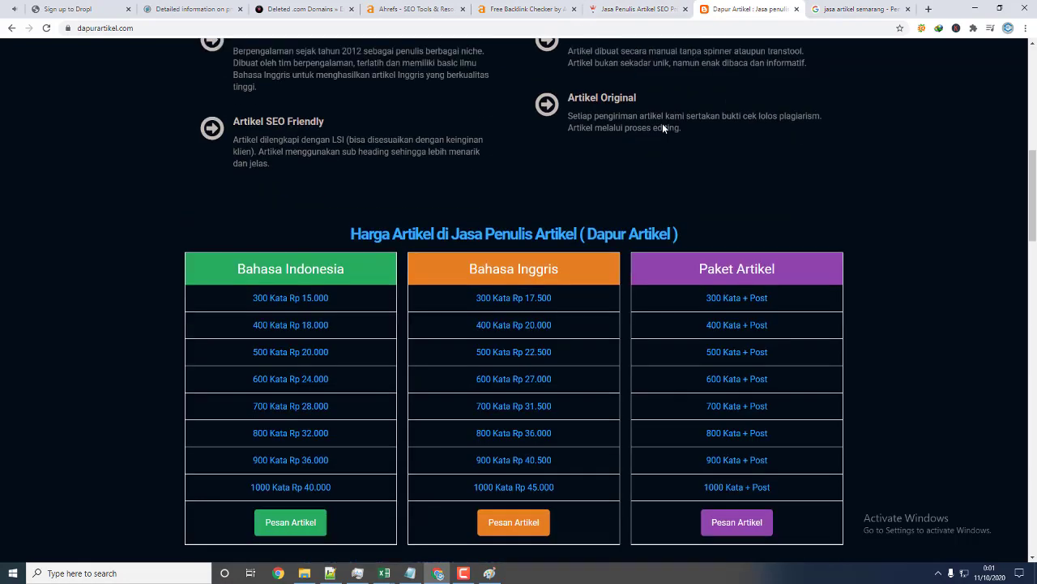
pyautogui.click(640, 9)
pyautogui.scroll(-5, 663, 107)
pyautogui.scroll(4, 663, 107)
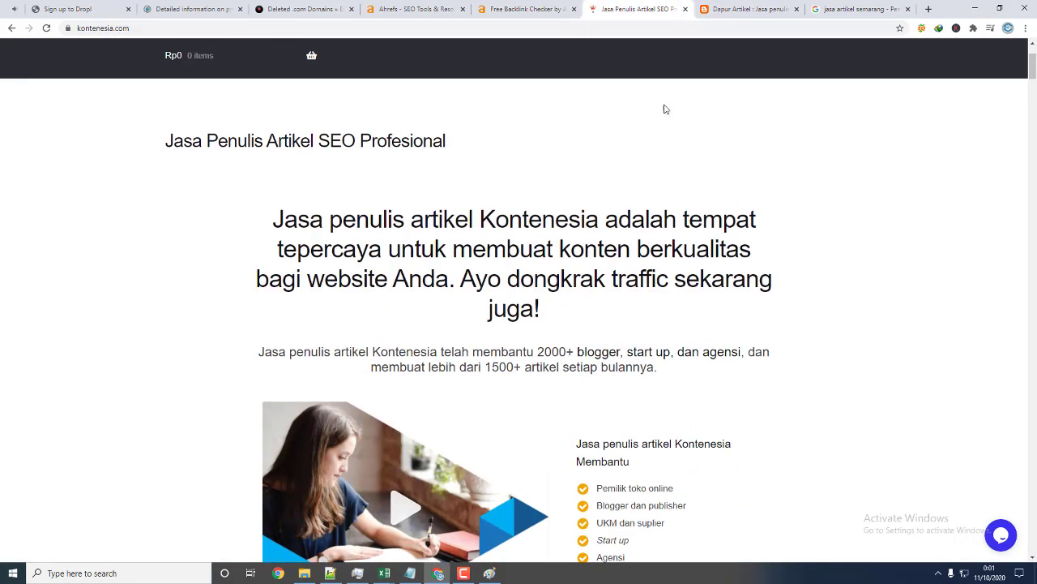
pyautogui.scroll(-4, 663, 109)
pyautogui.scroll(-12, 669, 123)
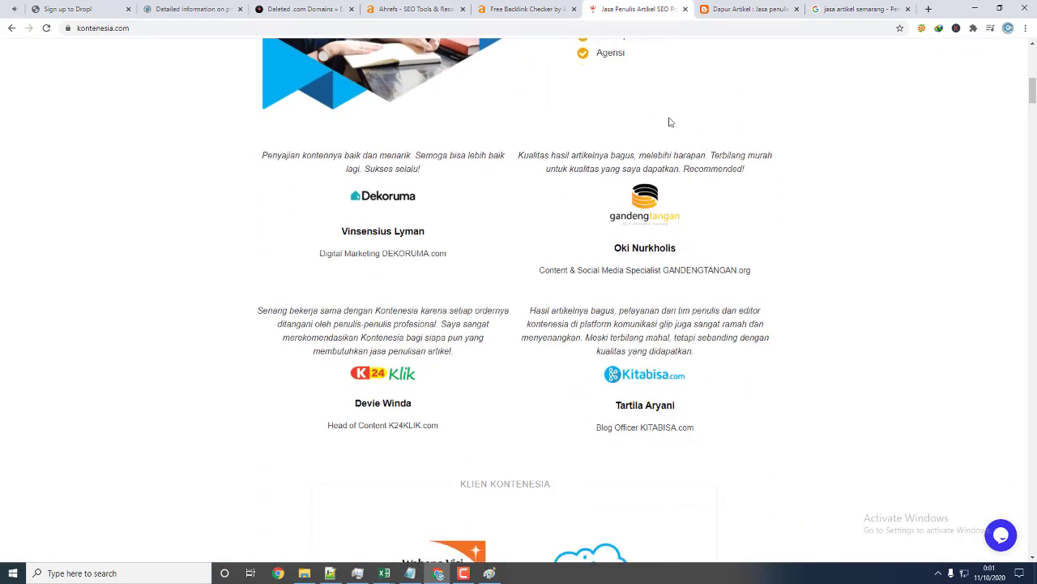
pyautogui.scroll(-6, 669, 123)
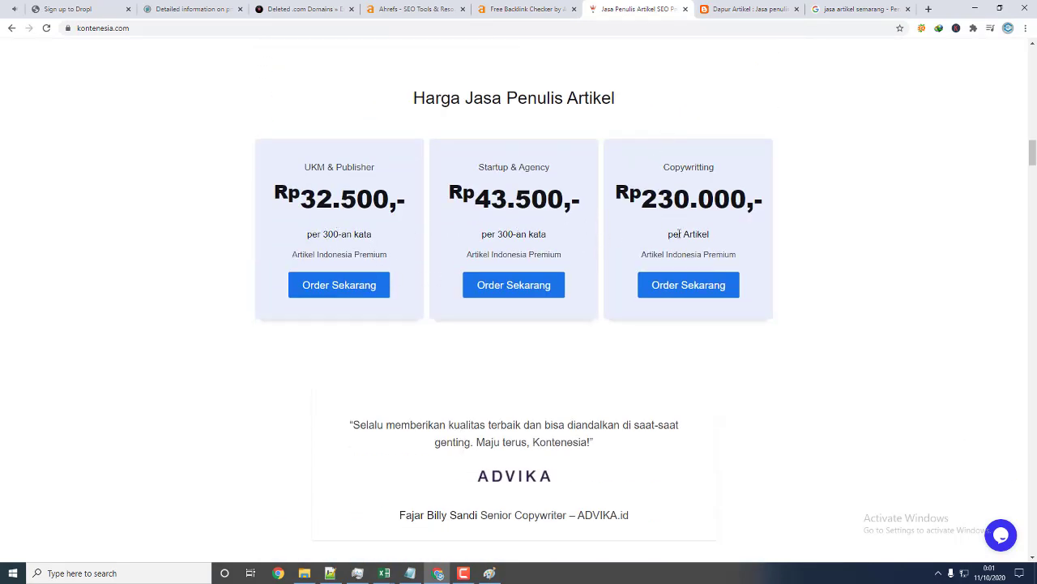
pyautogui.scroll(-3, 697, 219)
pyautogui.scroll(3, 680, 144)
# - Look through the client logos and service descriptions on the Kontenesia home page
pyautogui.scroll(-11, 771, 226)
pyautogui.scroll(20, 769, 221)
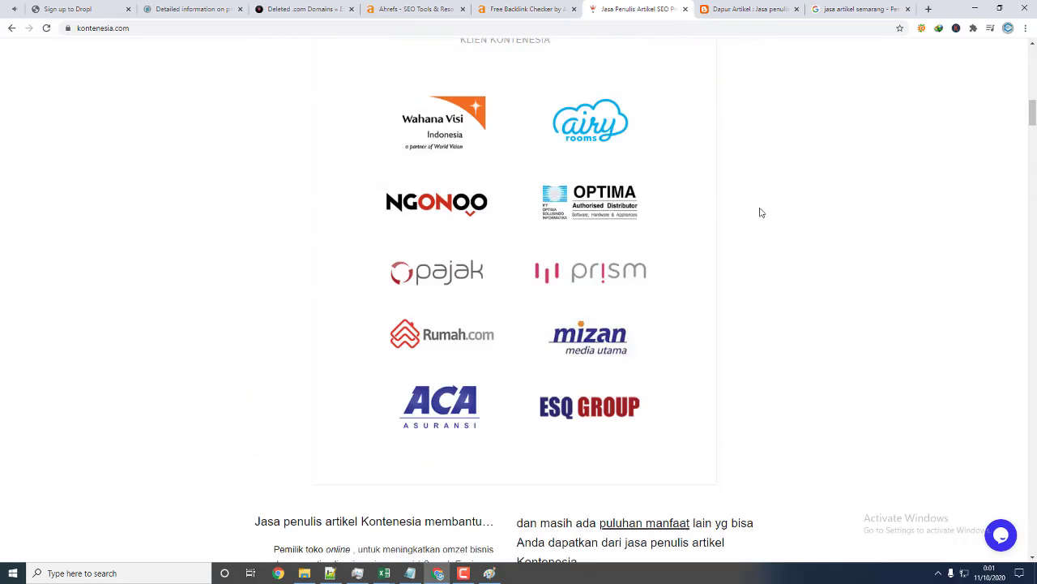
pyautogui.scroll(-4, 758, 211)
pyautogui.scroll(-10, 746, 205)
pyautogui.scroll(20, 743, 203)
pyautogui.scroll(-15, 744, 203)
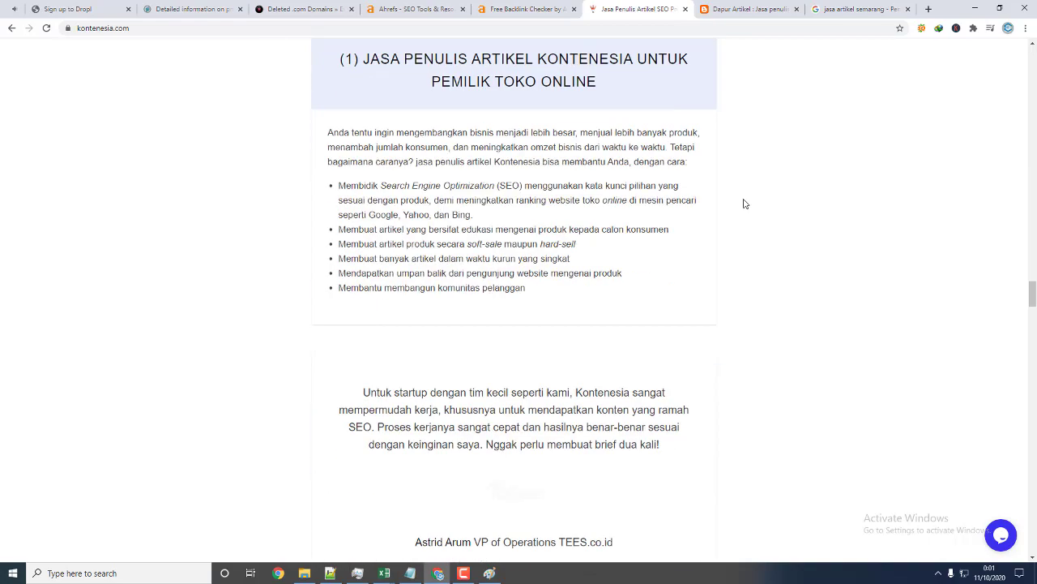
# - Open Kontenesia's Publisher & Blogger writing services and look over the products offered
pyautogui.scroll(15, 753, 202)
pyautogui.moveTo(1031, 227); pyautogui.dragTo(1033, 58)
pyautogui.moveTo(234, 144)
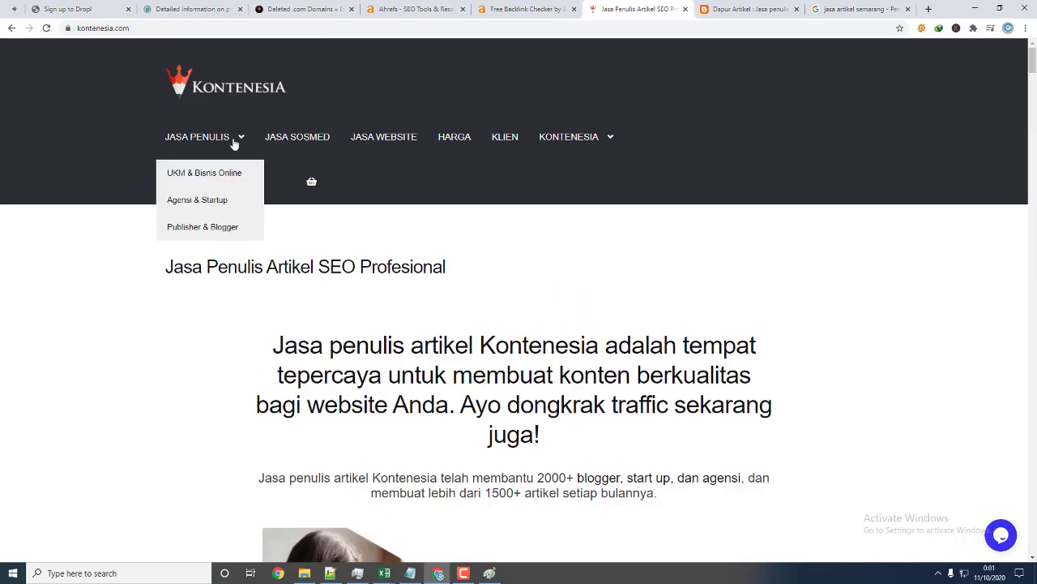
pyautogui.click(219, 226)
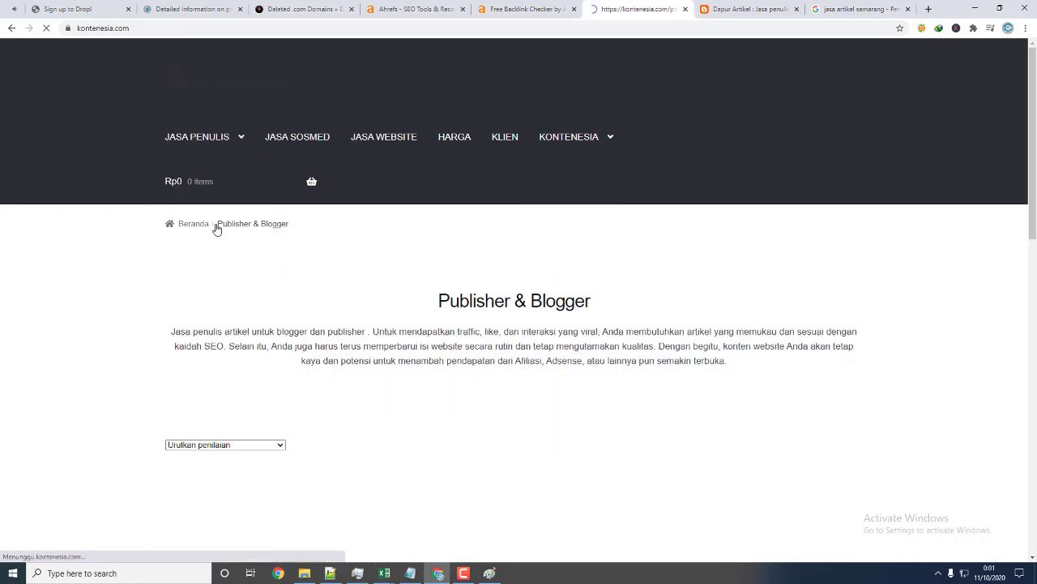
pyautogui.scroll(-15, 496, 239)
pyautogui.scroll(14, 495, 233)
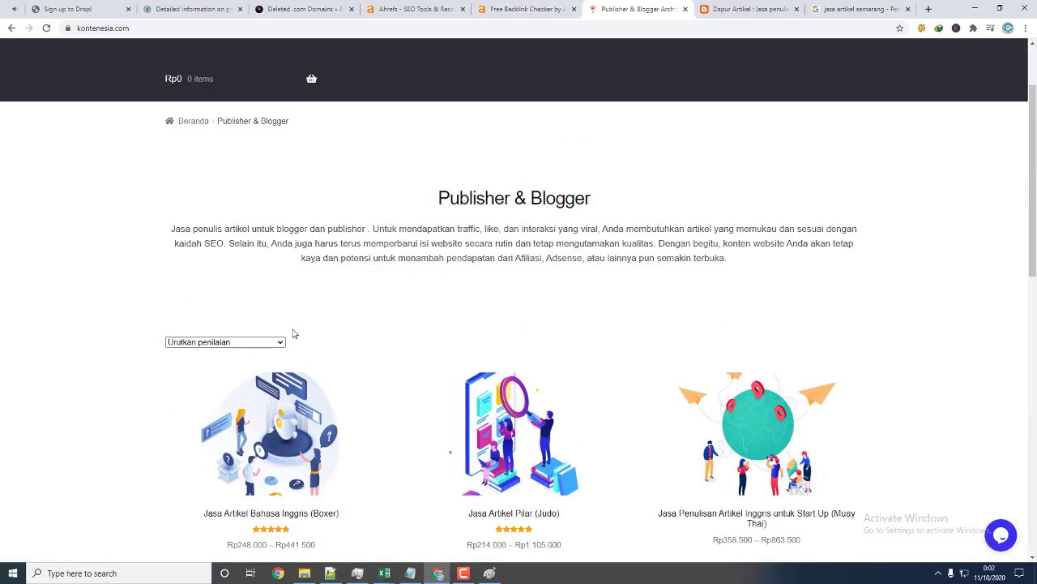
# - Open the "Jasa Artikel Pilar (Judo)" product and view its price and description
pyautogui.scroll(-3, 427, 329)
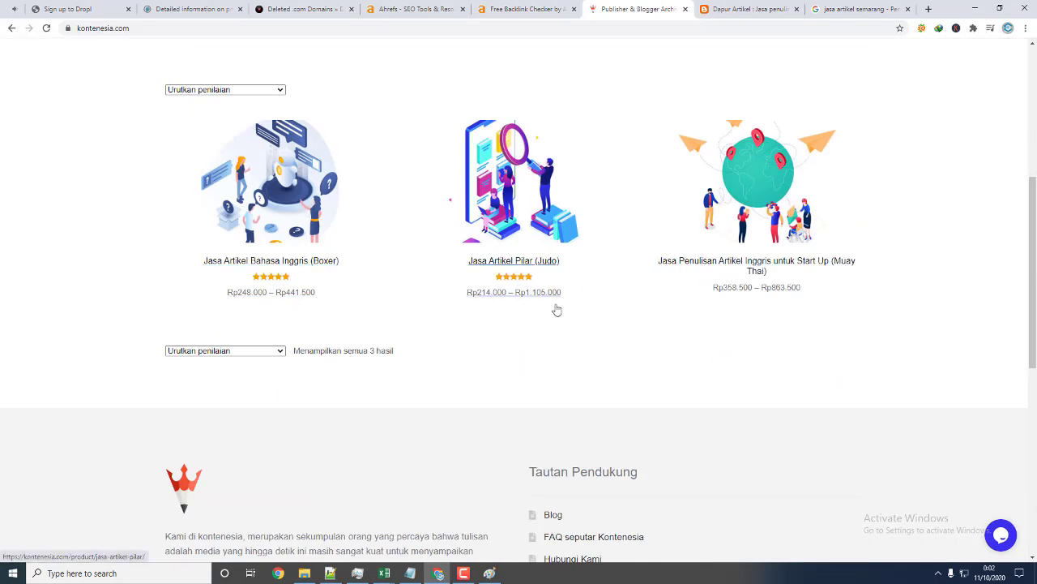
pyautogui.click(532, 267)
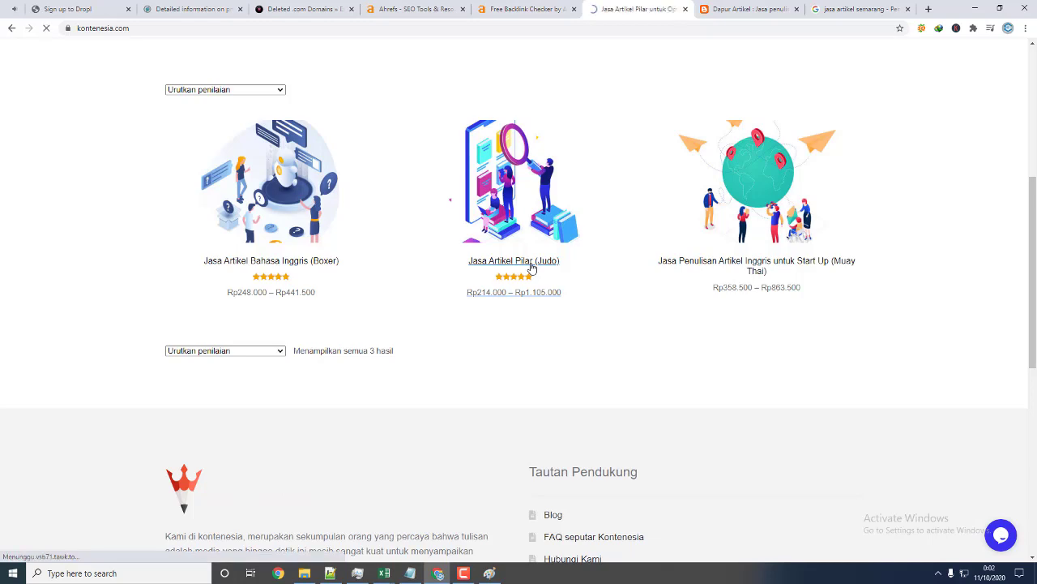
pyautogui.scroll(-3, 530, 268)
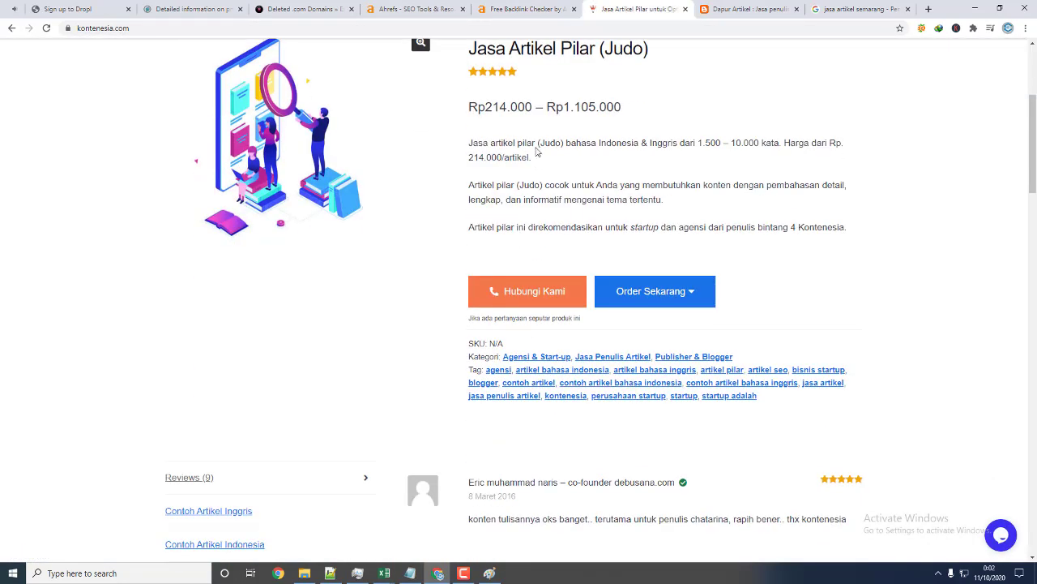
# - Point out the price range, word-count range and per-article starting price in the Jasa Artikel Pilar (Judo) details
pyautogui.moveTo(485, 106); pyautogui.dragTo(711, 111)
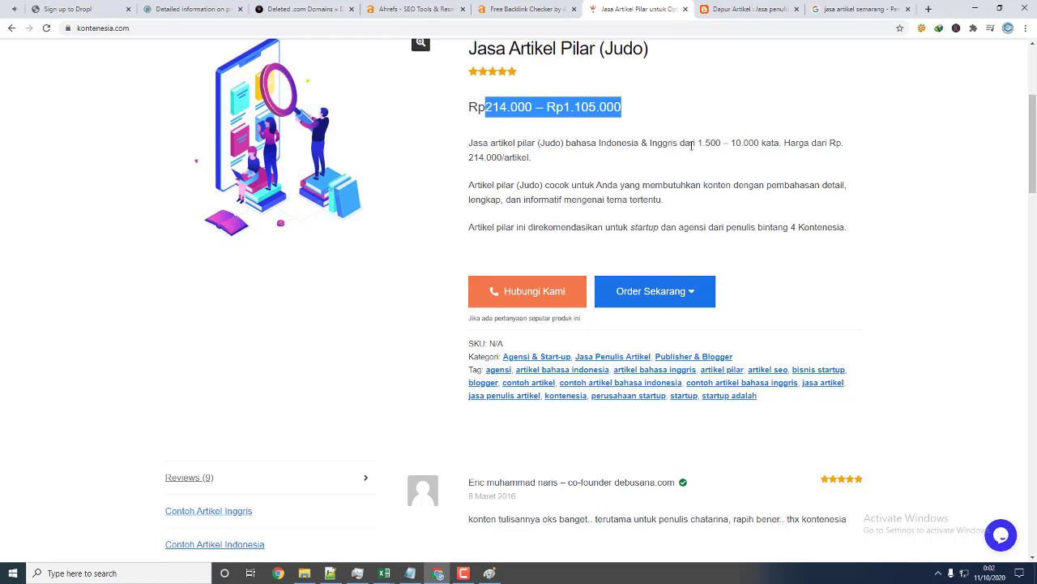
pyautogui.moveTo(699, 143); pyautogui.dragTo(842, 142)
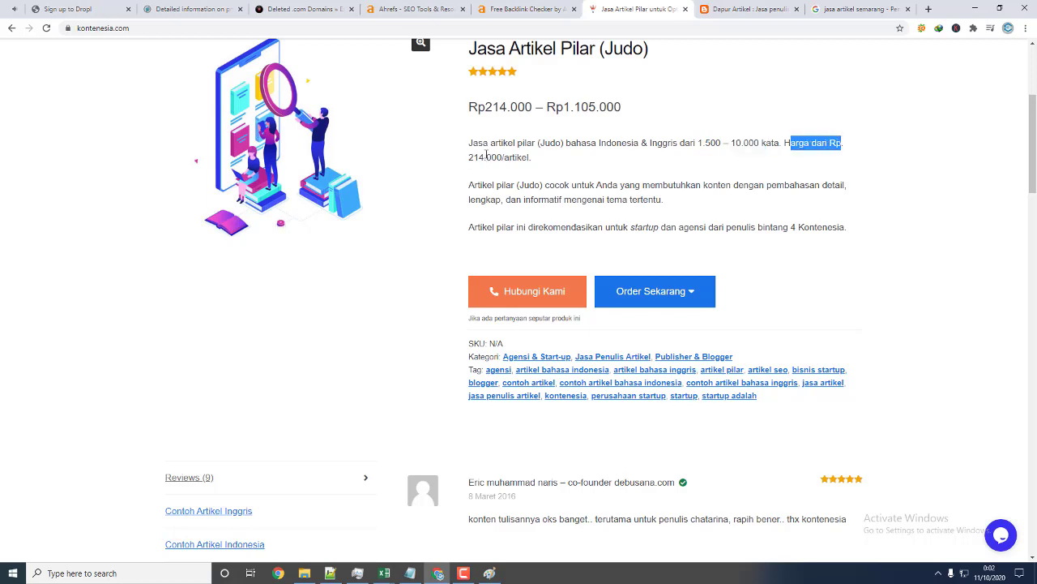
pyautogui.moveTo(486, 155); pyautogui.dragTo(605, 185)
pyautogui.scroll(2, 599, 193)
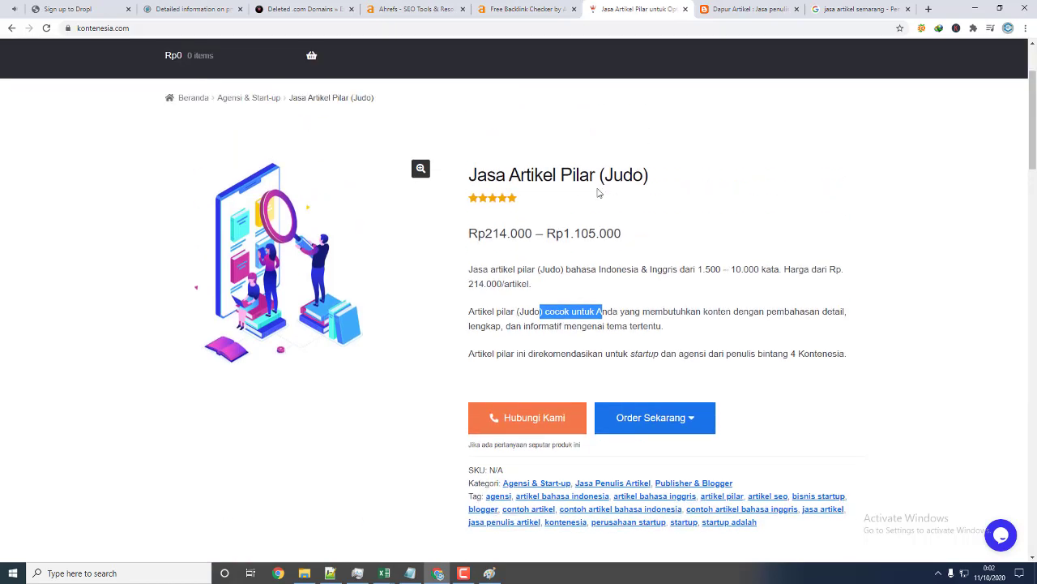
# - Look through the customer reviews of the Jasa Artikel Pilar (Judo) product on Kontenesia
pyautogui.scroll(2, 579, 280)
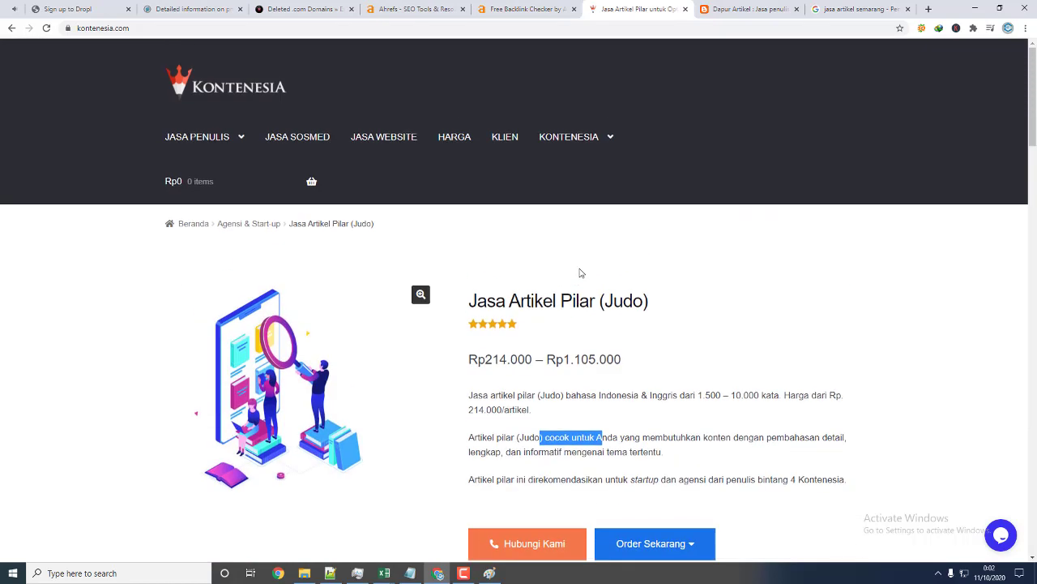
pyautogui.scroll(-10, 580, 273)
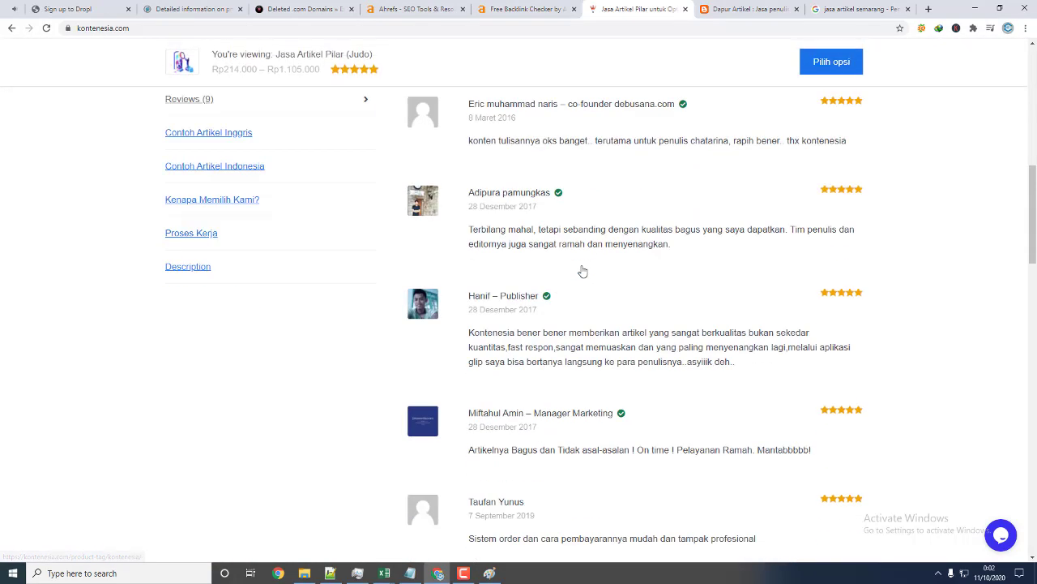
pyautogui.scroll(-8, 582, 270)
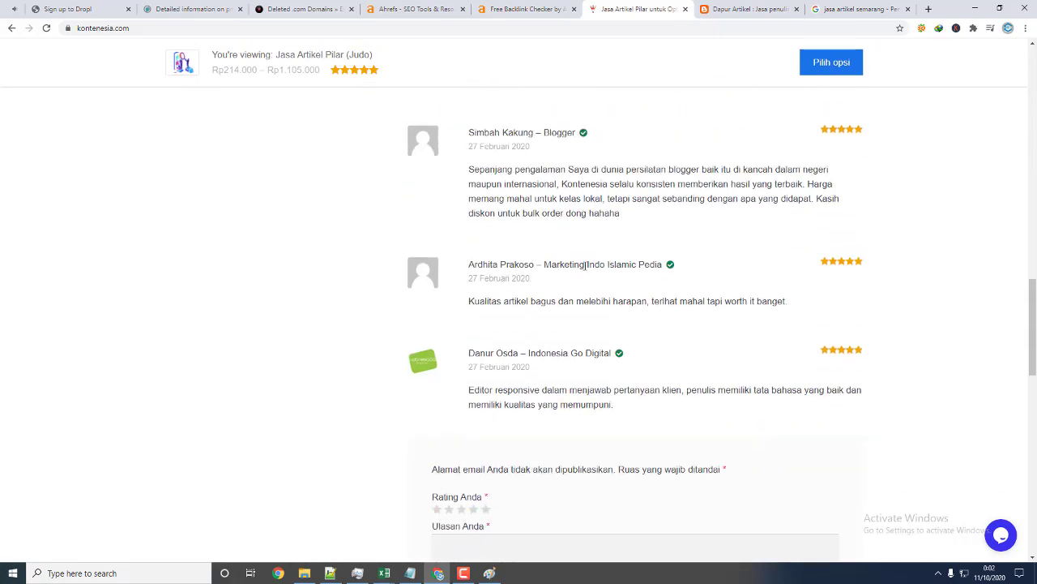
pyautogui.scroll(7, 584, 265)
pyautogui.scroll(10, 586, 259)
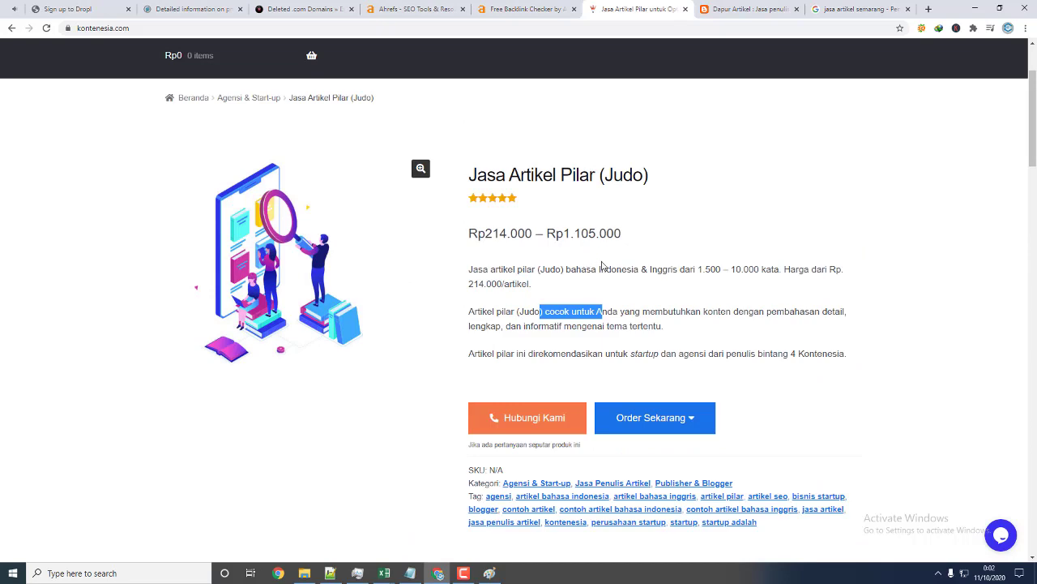
# - Find Dapur Artikel's price list and highlight the 500-word Bahasa Indonesia price of Rp 20.000
pyautogui.click(716, 8)
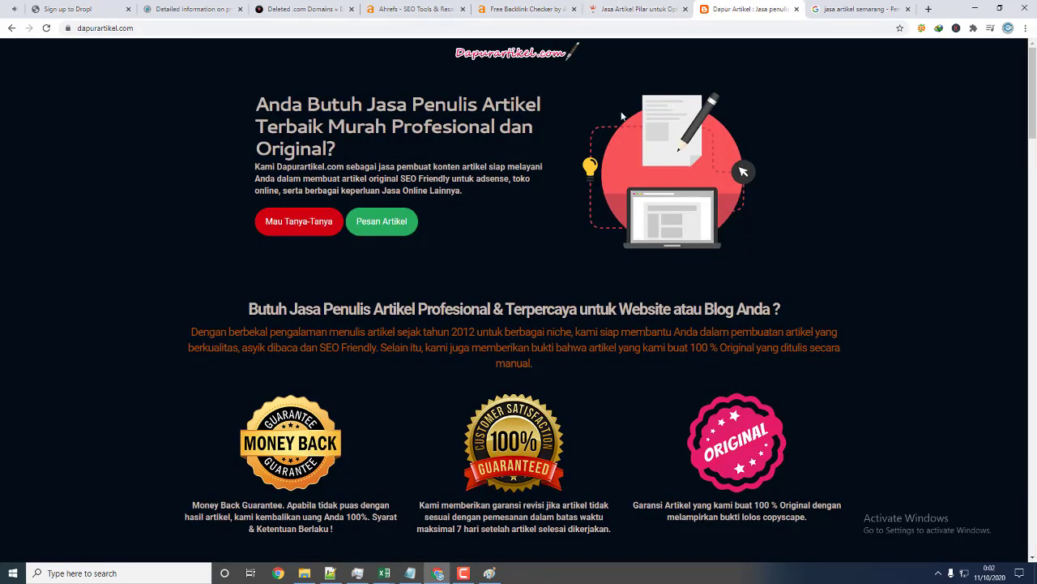
pyautogui.click(508, 8)
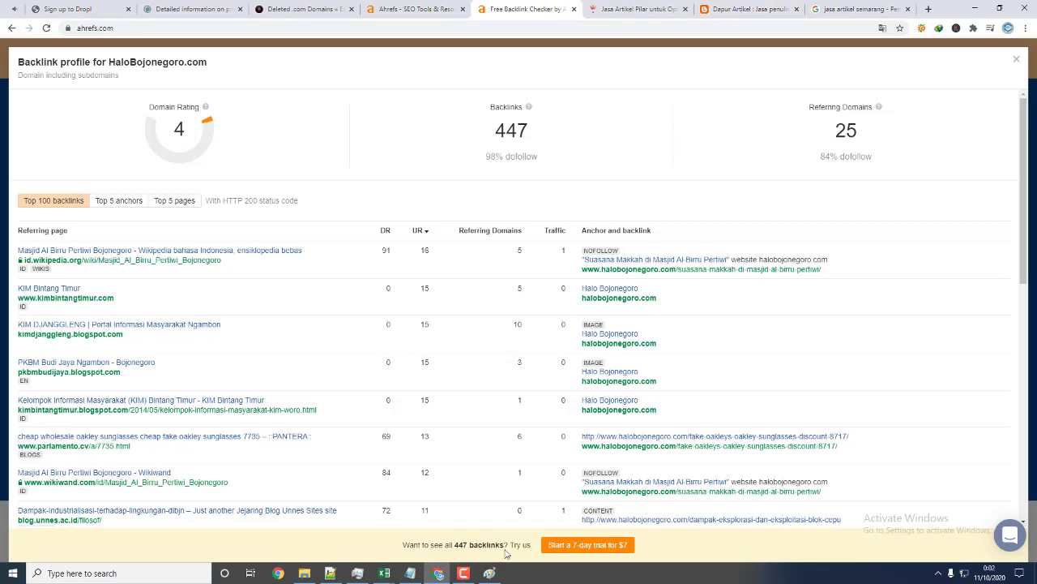
pyautogui.click(741, 10)
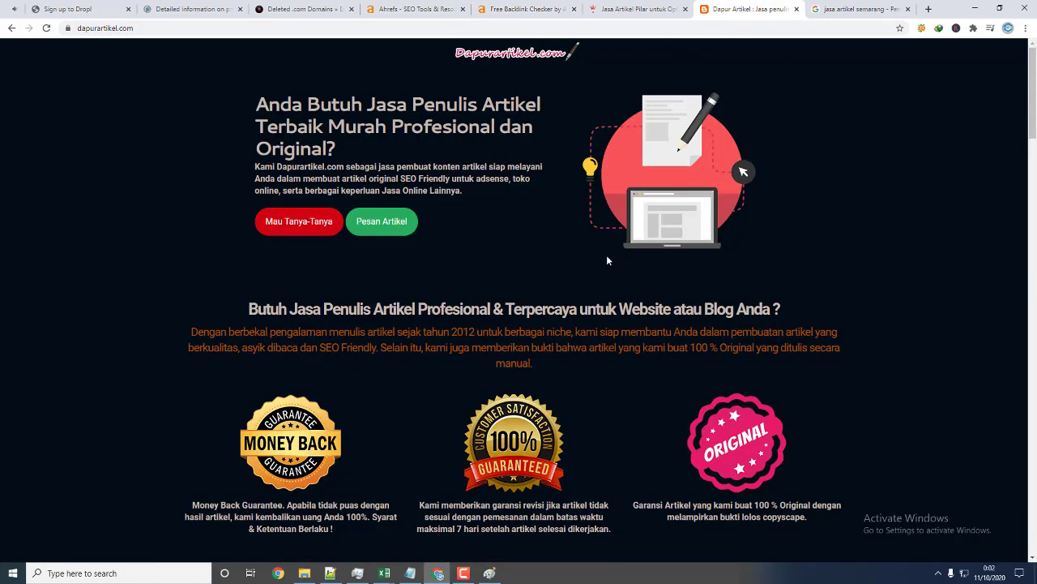
pyautogui.click(384, 573)
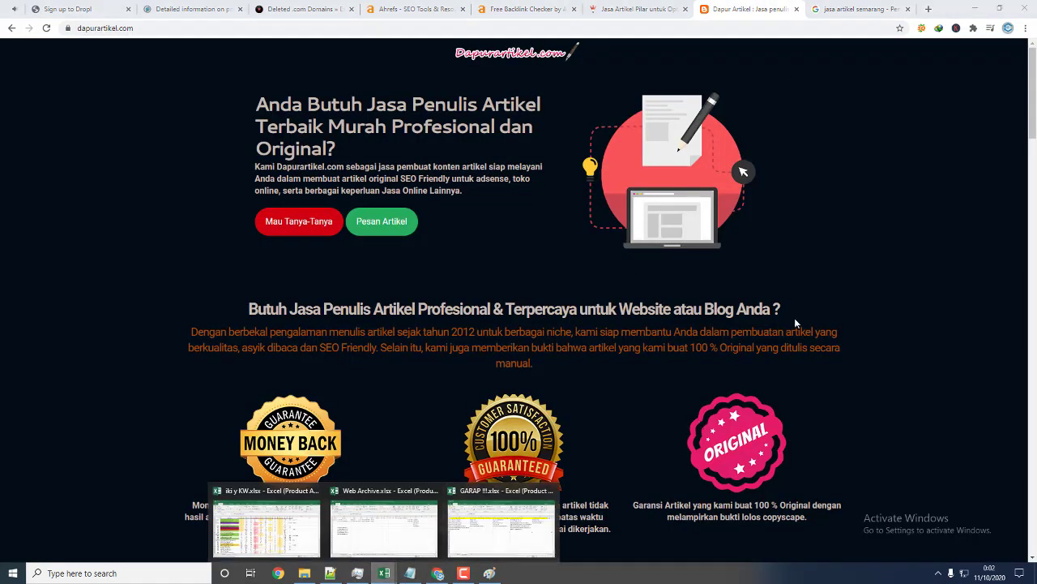
pyautogui.scroll(-8, 889, 250)
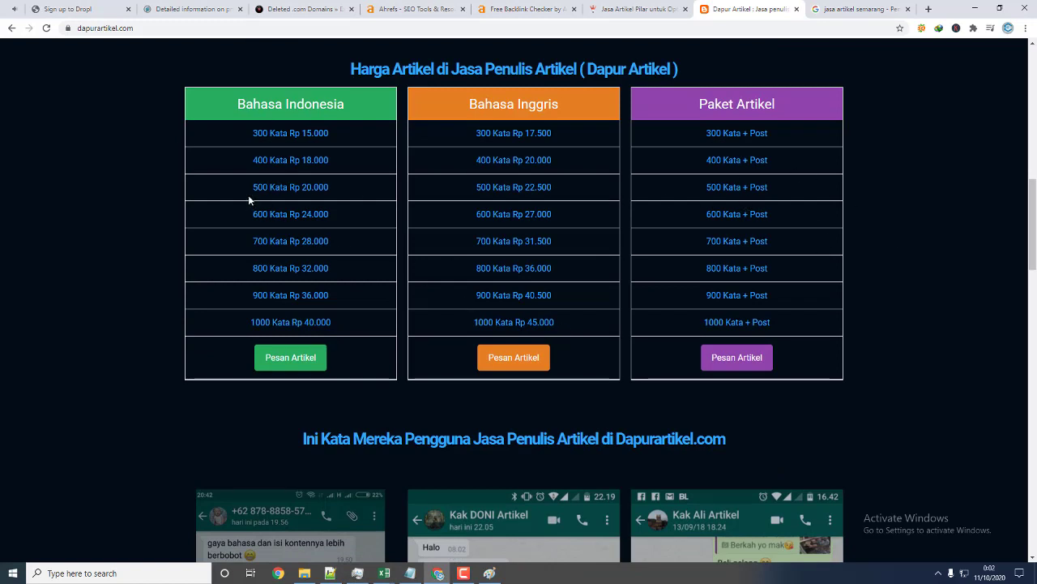
pyautogui.moveTo(249, 191); pyautogui.dragTo(354, 188)
pyautogui.press('super+t')
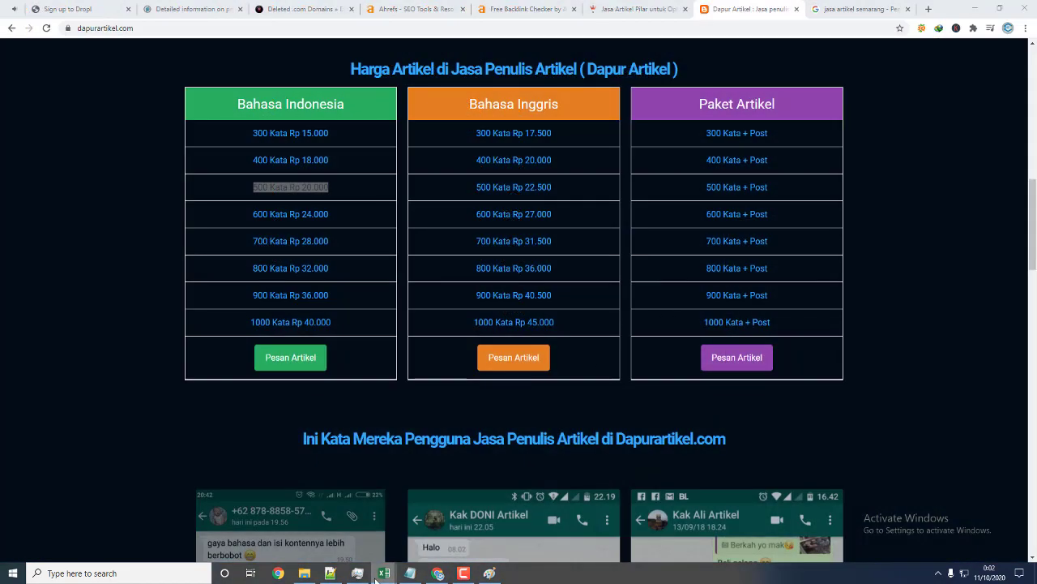
# - Switch to the GARAP !!!.xlsx workbook in Excel and calculate the article cost in G10 with =F10*20000
pyautogui.moveTo(380, 575)
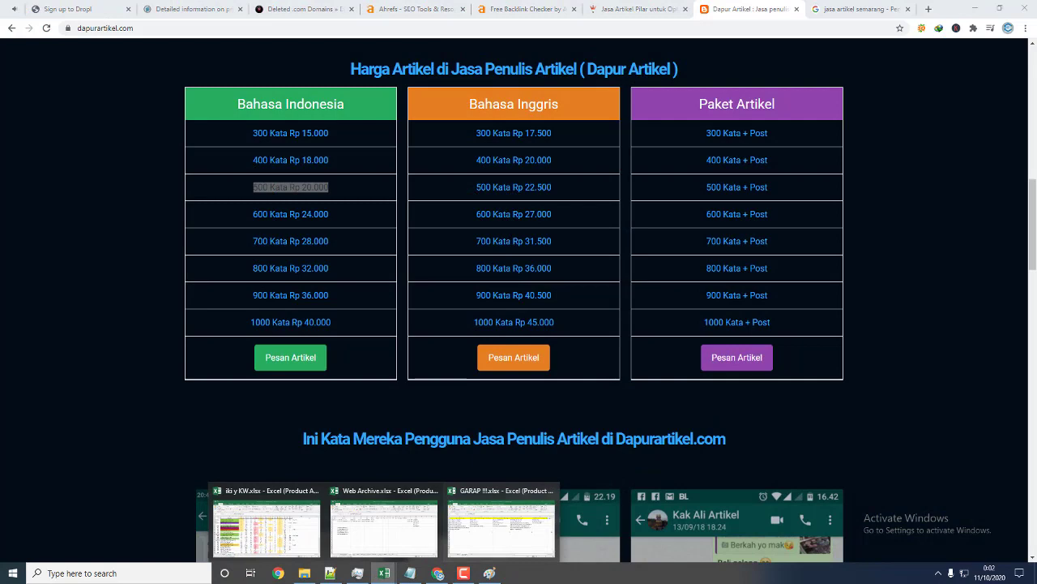
pyautogui.click(501, 523)
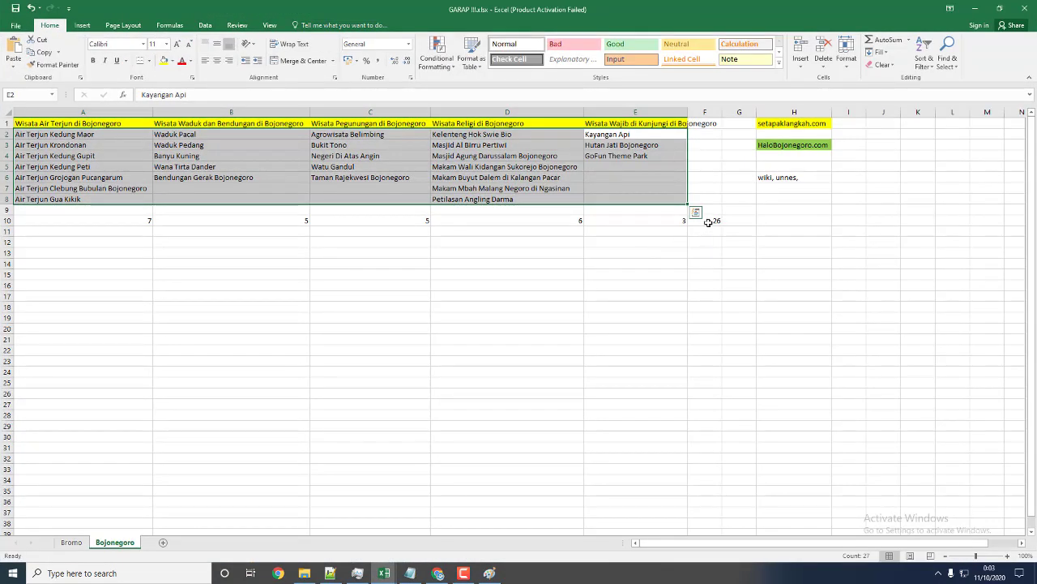
pyautogui.click(711, 221)
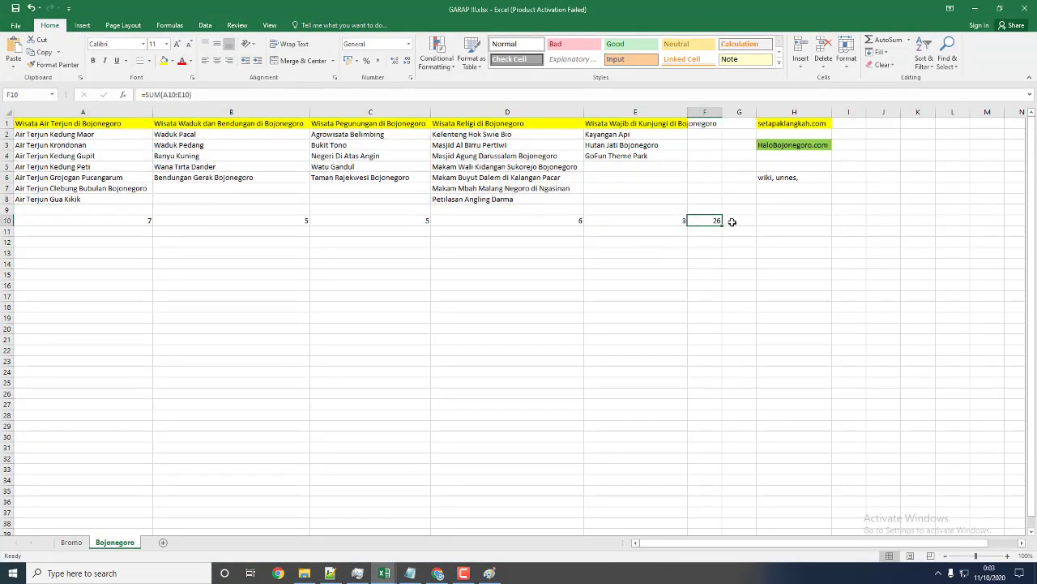
pyautogui.click(734, 219)
pyautogui.write('=')
pyautogui.press('Left')
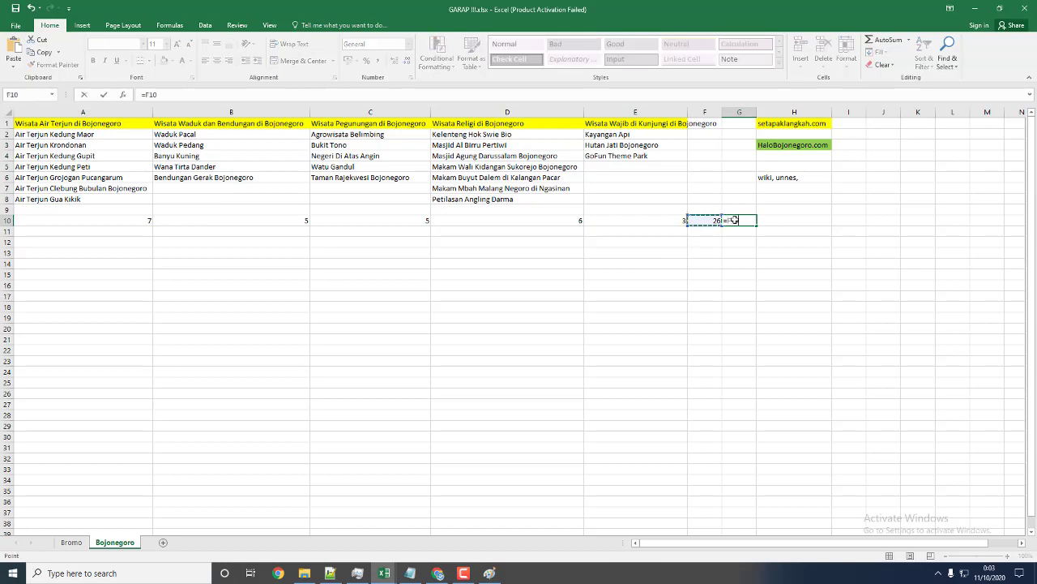
pyautogui.write('*')
pyautogui.press('Return')
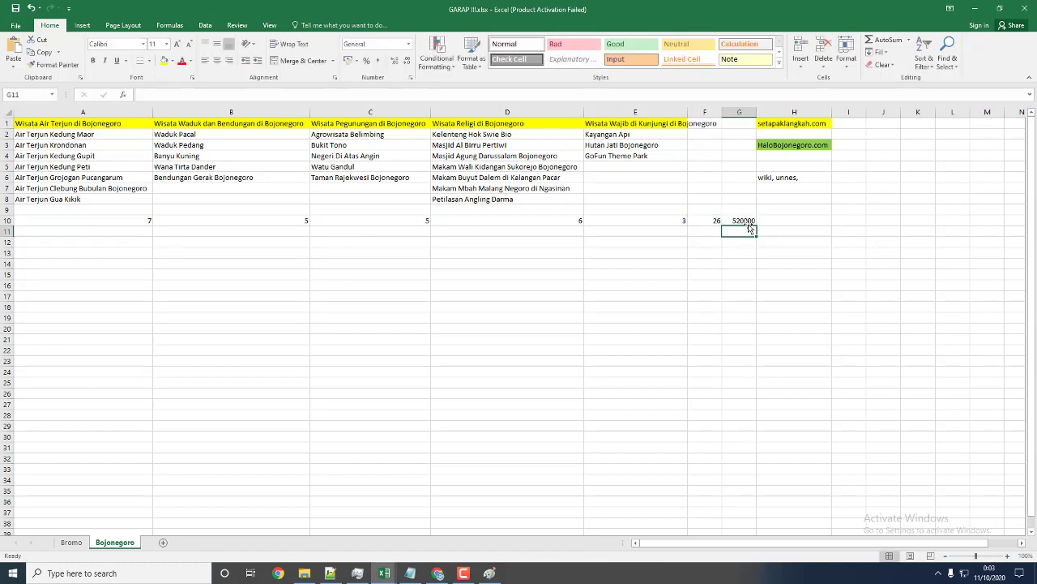
# - Add the other cost items around the article cost: 465000 in G9 and 350000 in G11
pyautogui.press('Up')
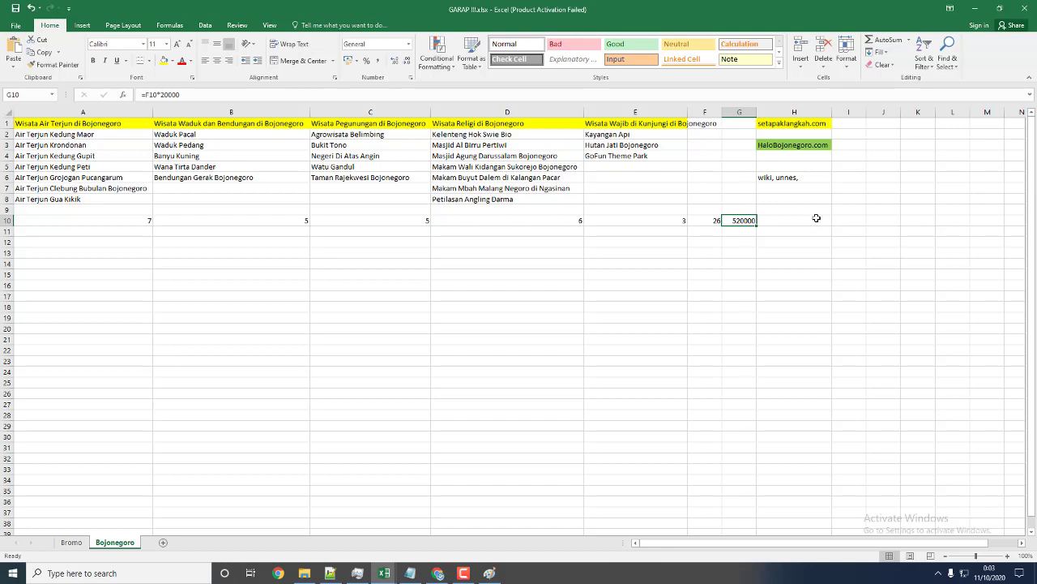
pyautogui.press('Up')
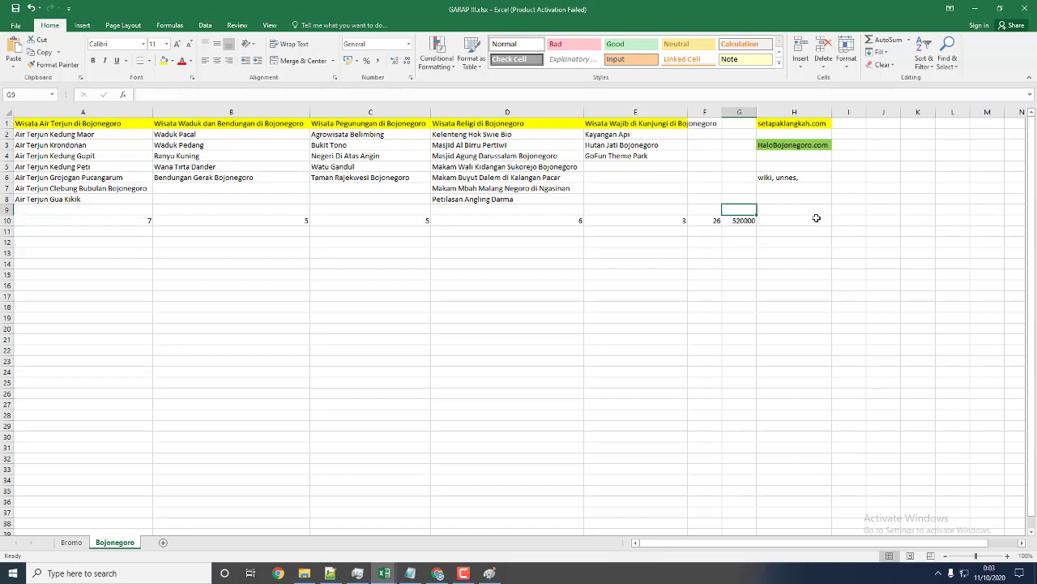
pyautogui.write('48')
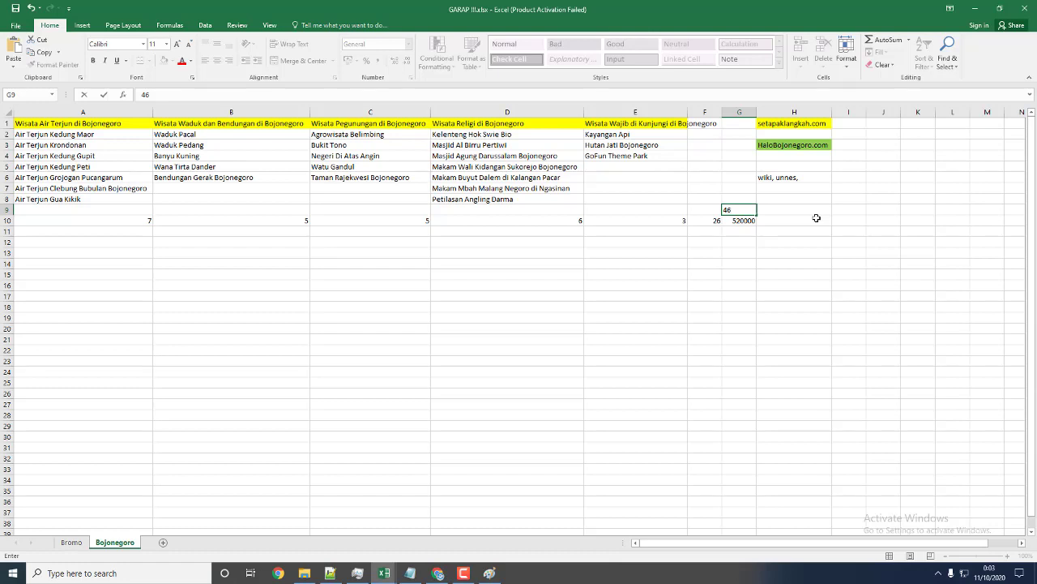
pyautogui.write('5000')
pyautogui.press('Return')
pyautogui.press('Return')
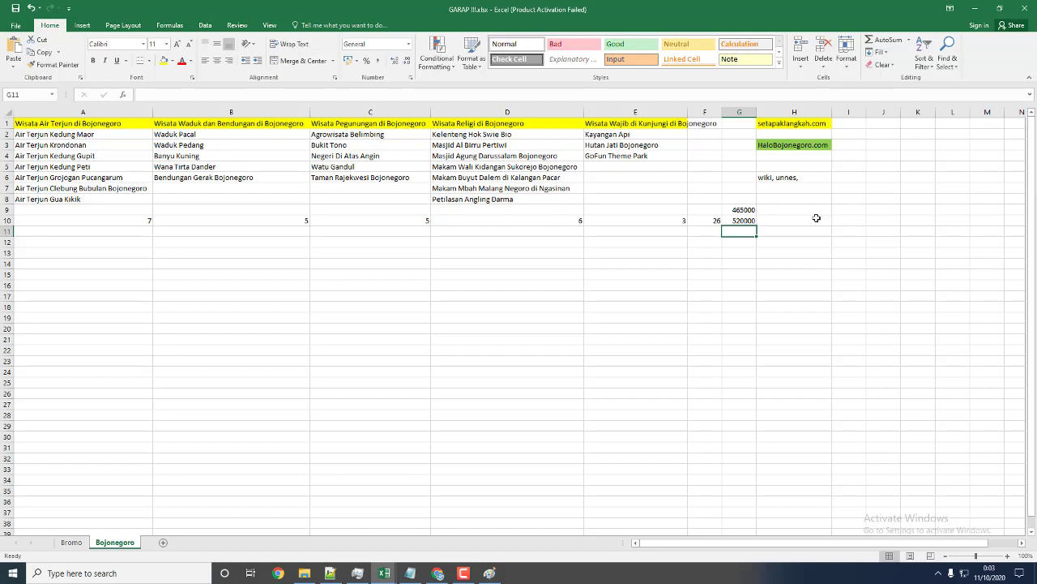
pyautogui.write('350000')
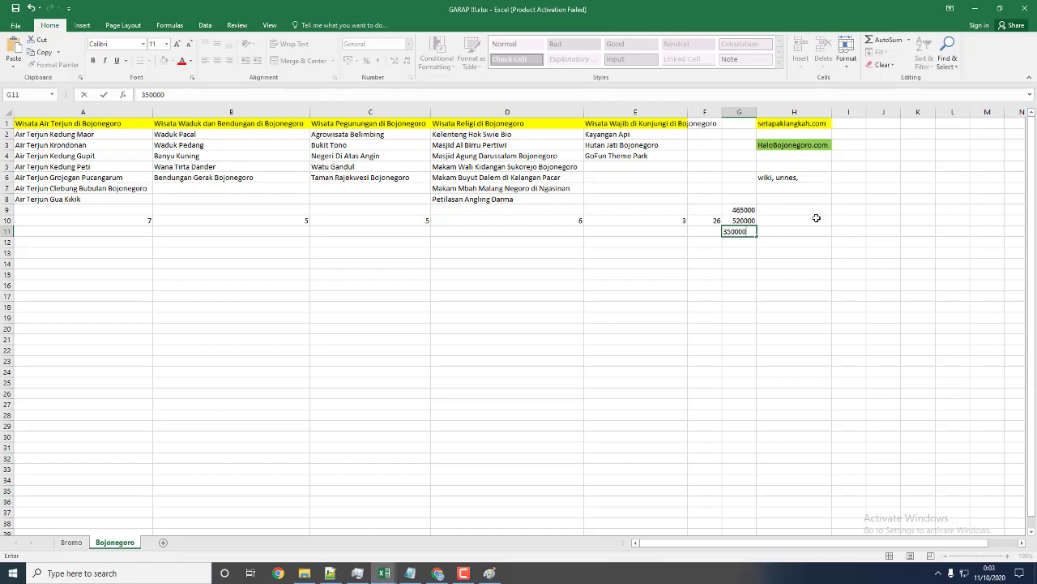
pyautogui.press('Return')
# - Total the costs in G12 with the formula =SUM(G9:G11)
pyautogui.write('=')
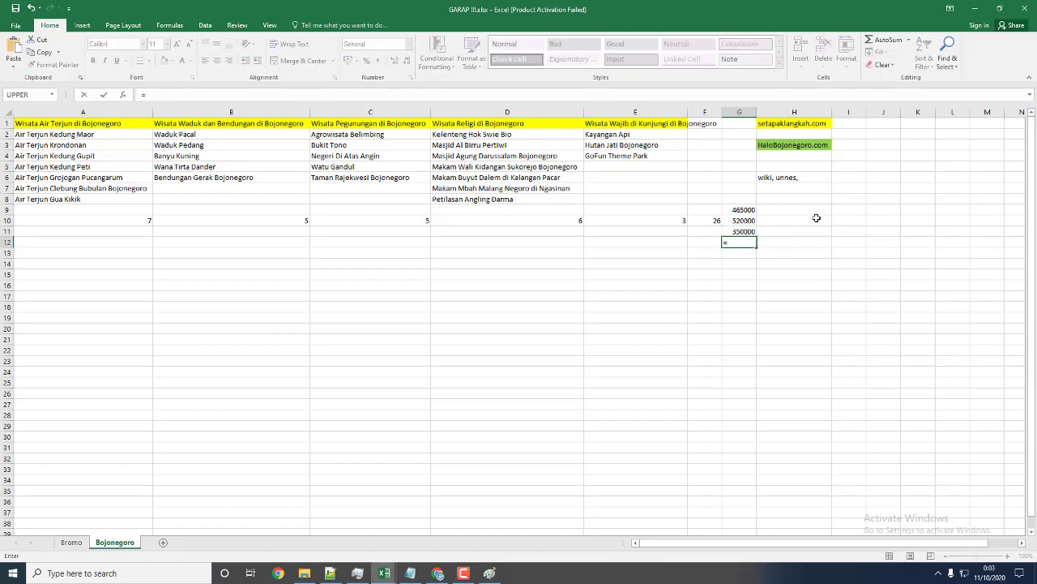
pyautogui.press('Up')
pyautogui.press('Up')
pyautogui.press('BackSpace')
pyautogui.press('BackSpace')
pyautogui.press('BackSpace')
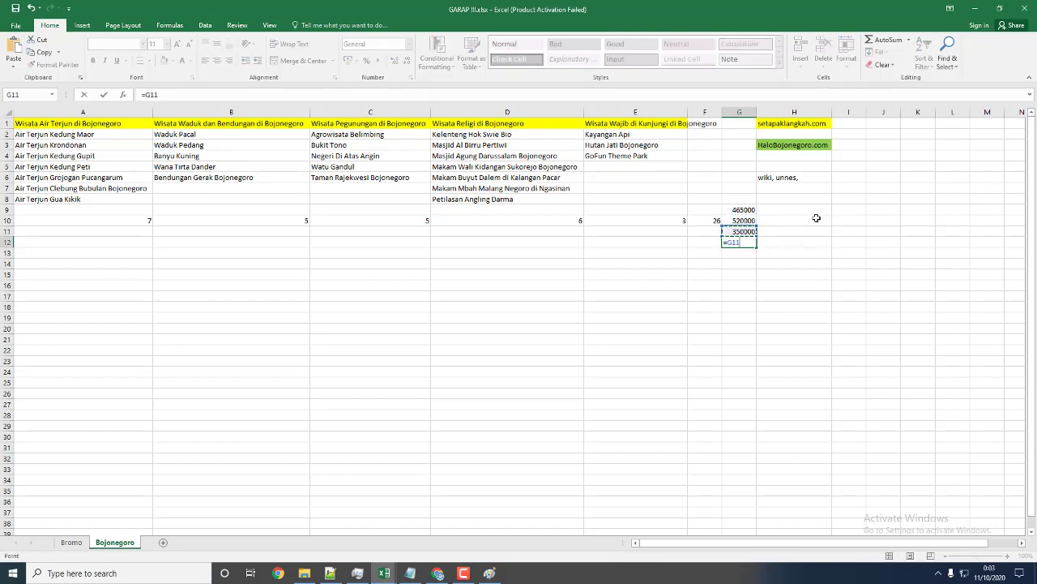
pyautogui.write('sum')
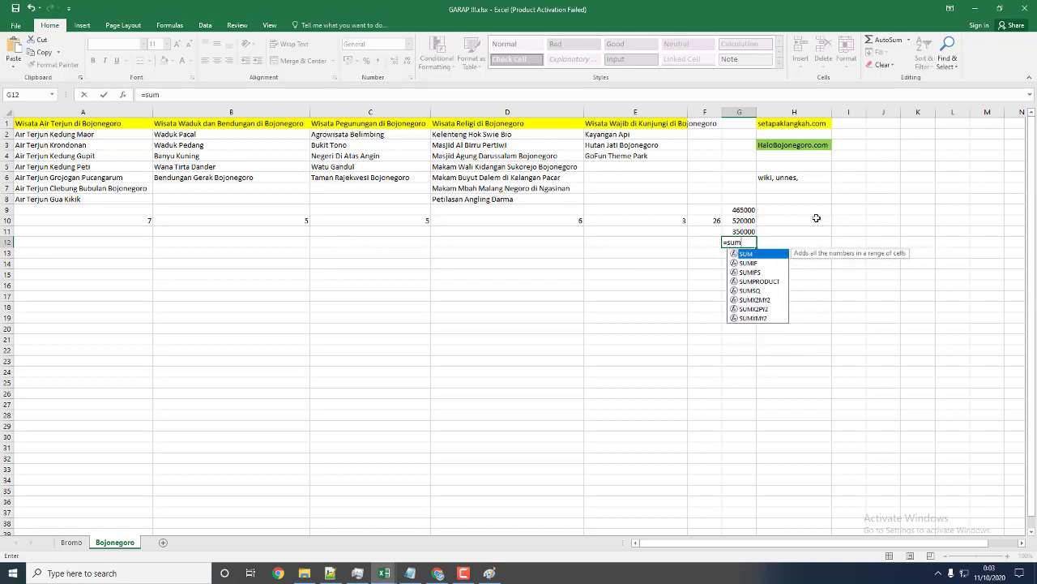
pyautogui.write('(')
pyautogui.press('Up')
pyautogui.press('Up')
pyautogui.press('Up')
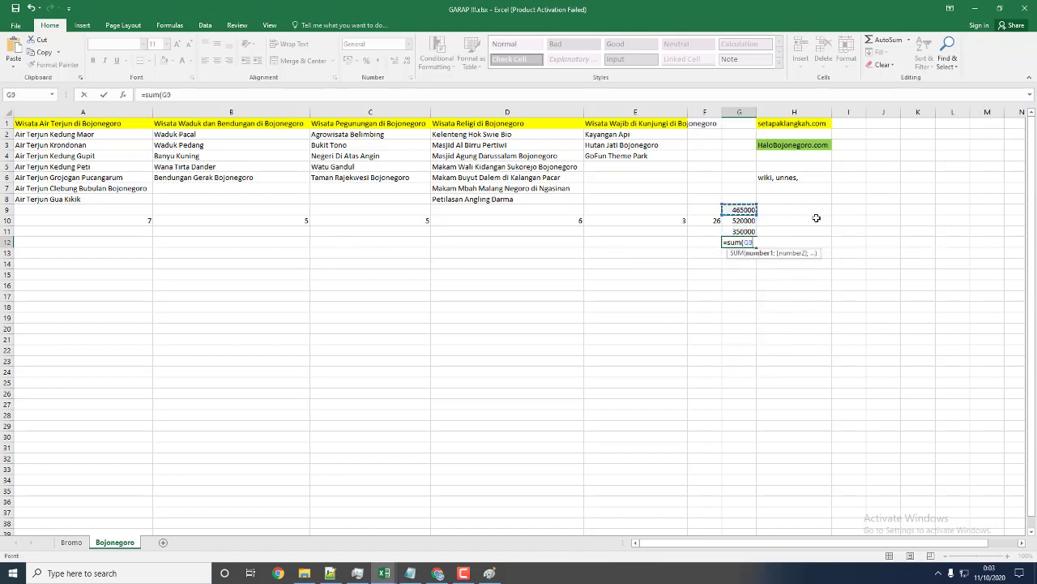
pyautogui.hotkey('shift', 'Down')
pyautogui.hotkey('shift', 'Down')
pyautogui.press('Return')
pyautogui.press('Up')
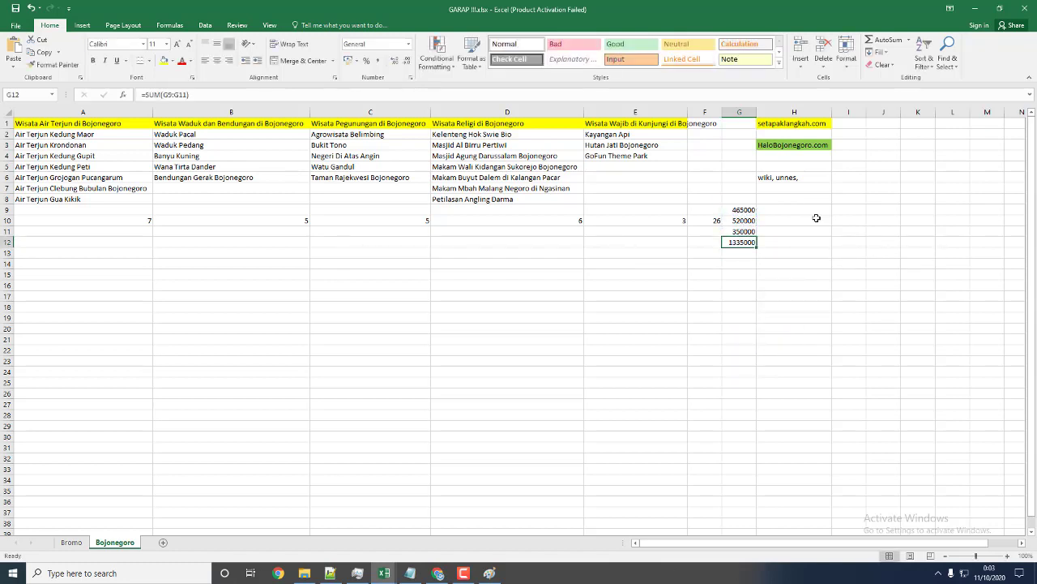
# - Add a further cost of 300000 in G8, above the other cost items
pyautogui.press('Up')
pyautogui.press('Up')
pyautogui.press('Up')
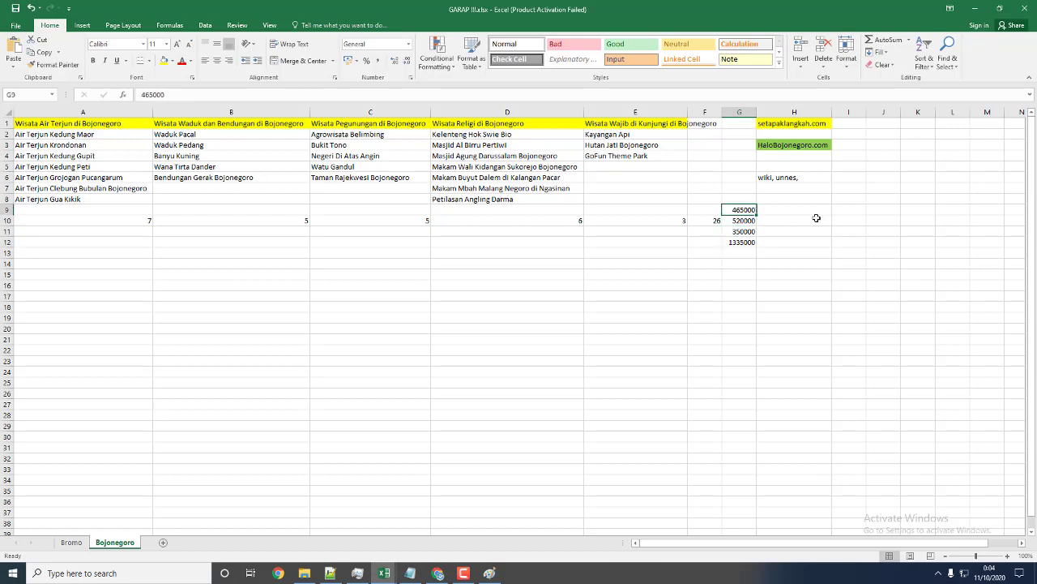
pyautogui.press('Up')
pyautogui.write('ads')
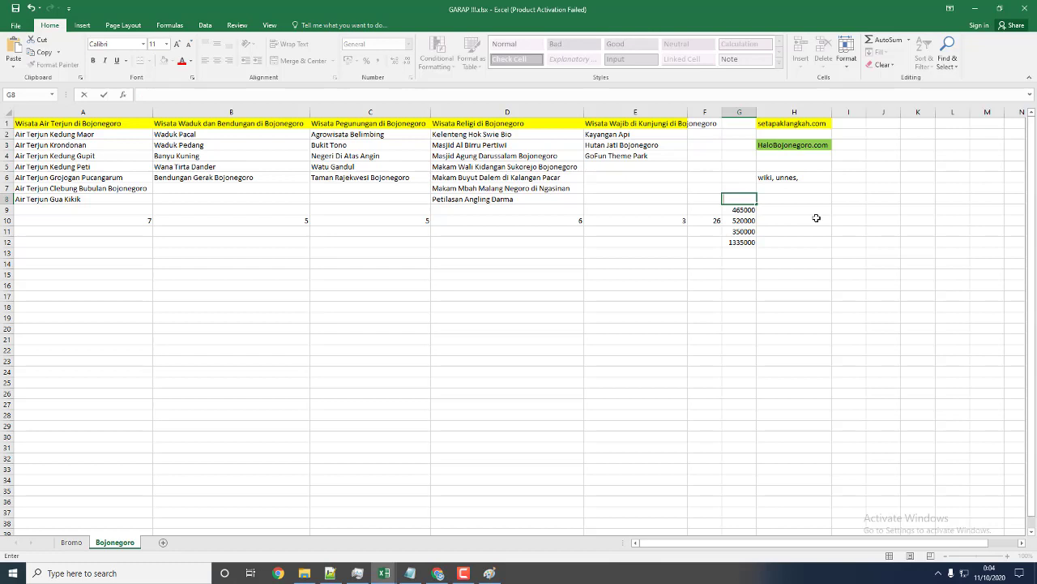
pyautogui.write('300000')
pyautogui.press('Return')
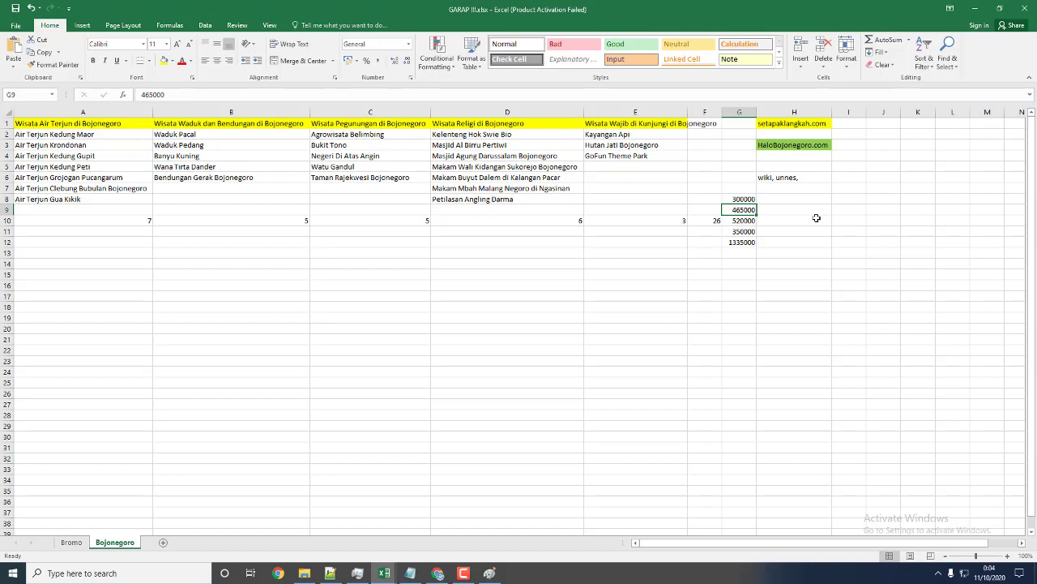
# - Add the remaining cost items as text above the amounts: "tema" in G7 and "link building" in G6
pyautogui.press('Up')
pyautogui.write('tema')
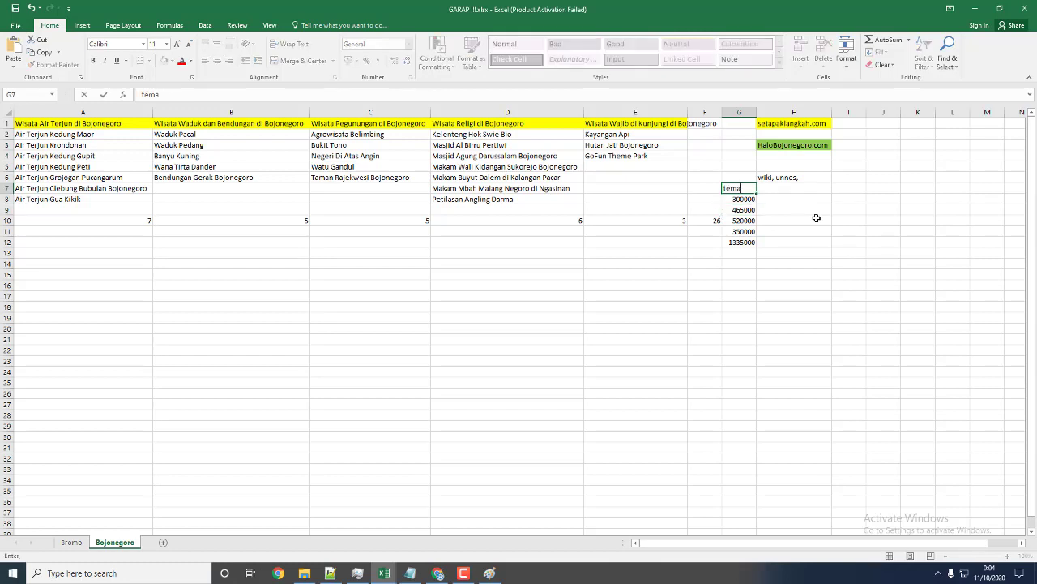
pyautogui.press('Up')
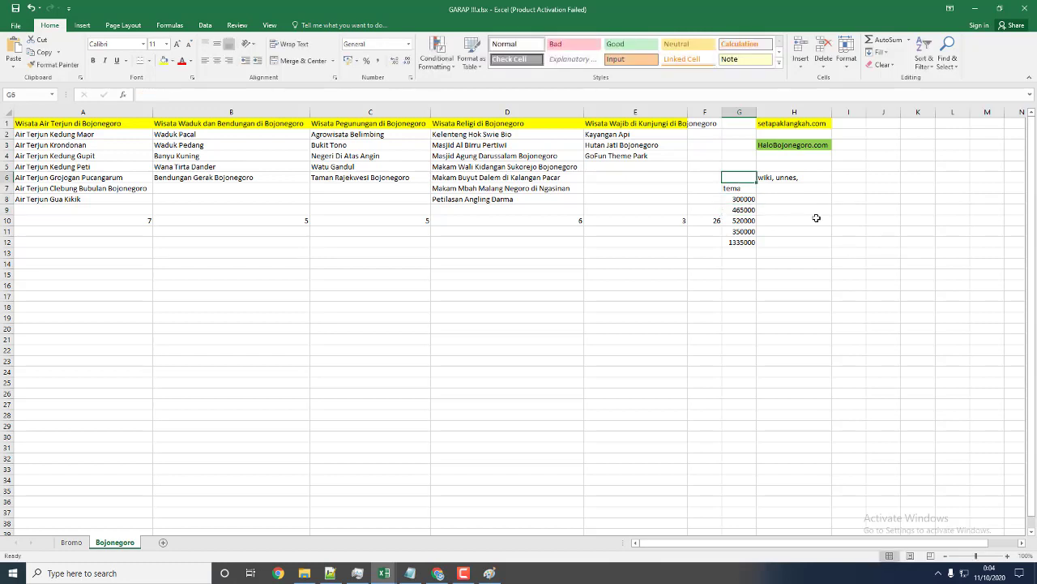
pyautogui.write('l')
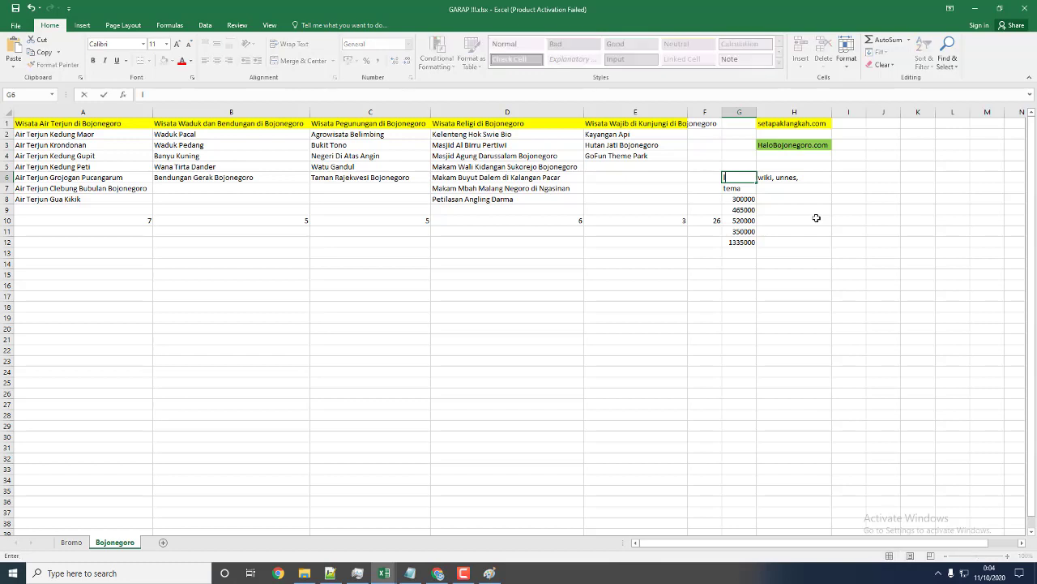
pyautogui.write('ink bullding')
pyautogui.press('BackSpace')
pyautogui.press('BackSpace')
pyautogui.press('BackSpace')
pyautogui.write('ing')
pyautogui.press('Up')
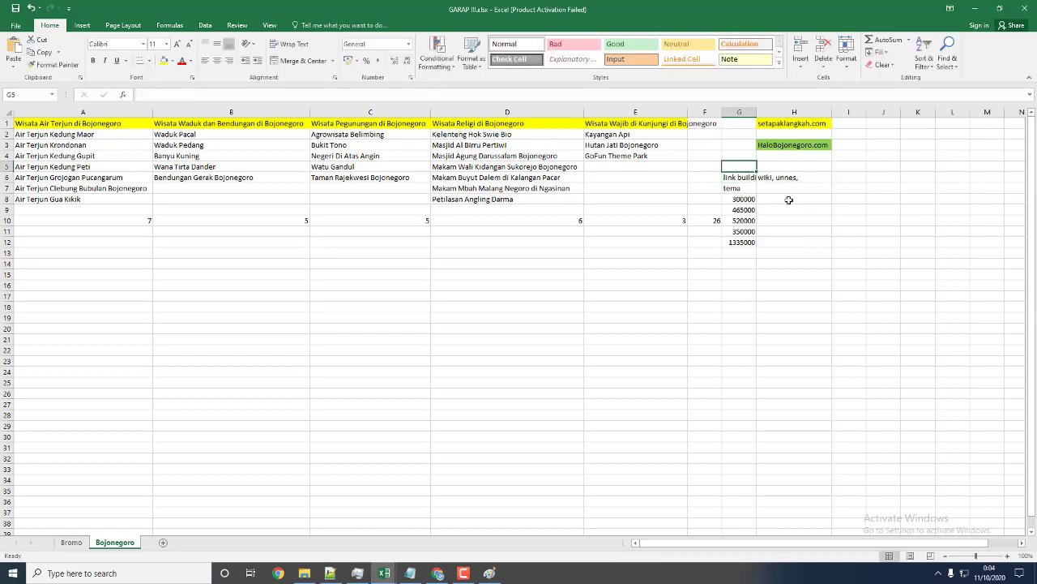
# - Return to the Dapur Artikel page in the browser and look over its ordering and contact information
pyautogui.click(976, 10)
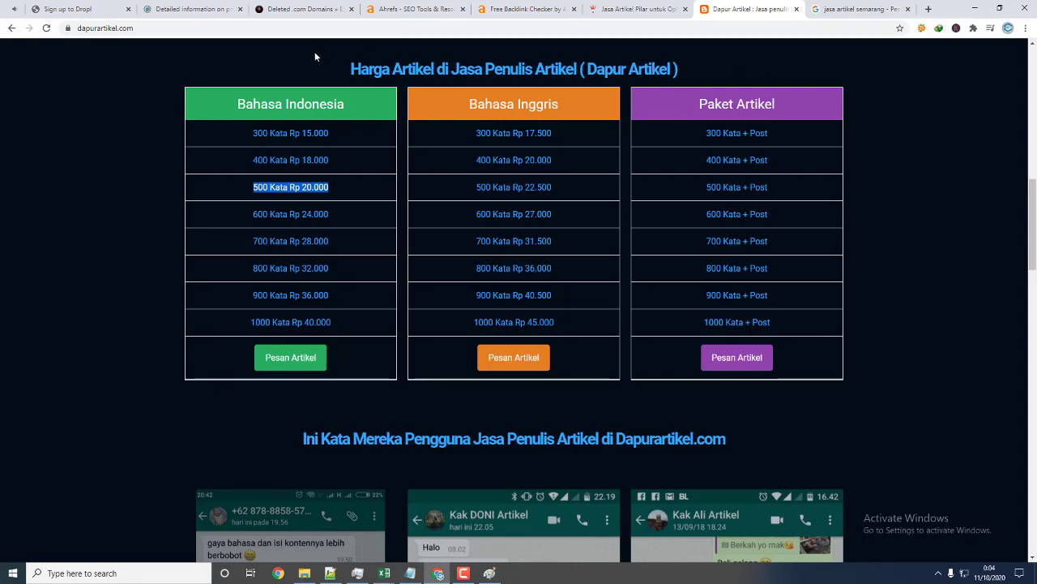
pyautogui.scroll(-15, 686, 100)
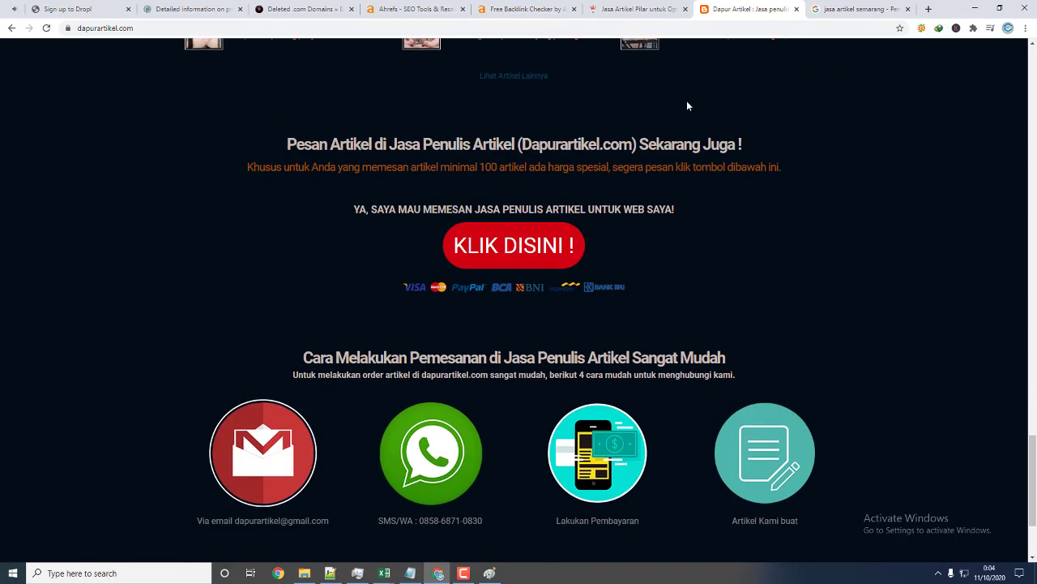
pyautogui.scroll(-2, 687, 102)
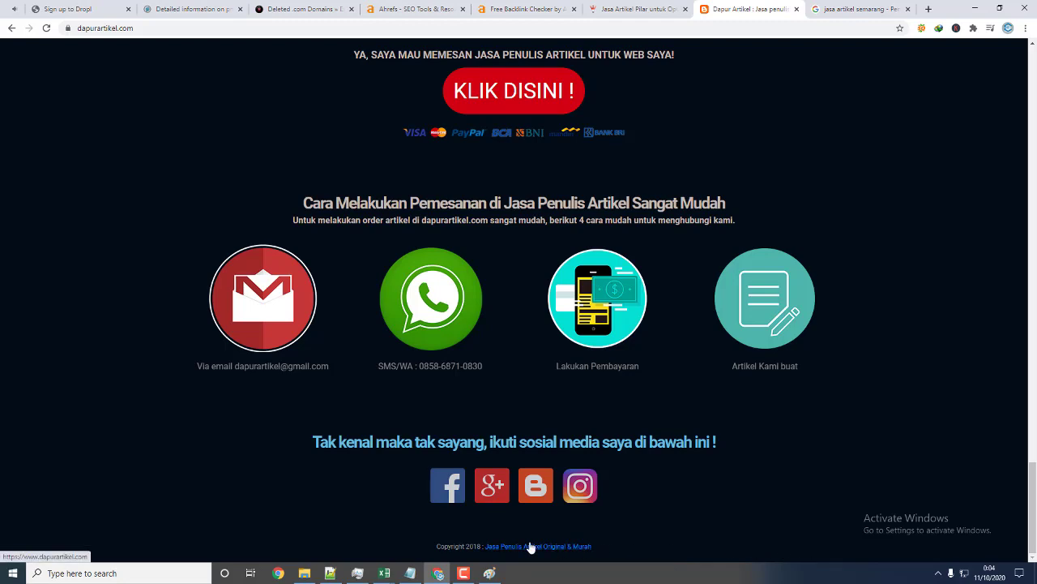
# - Search Google for "wisata xx" in place of the article service query and open the second page of results
pyautogui.click(290, 8)
pyautogui.click(401, 8)
pyautogui.click(516, 8)
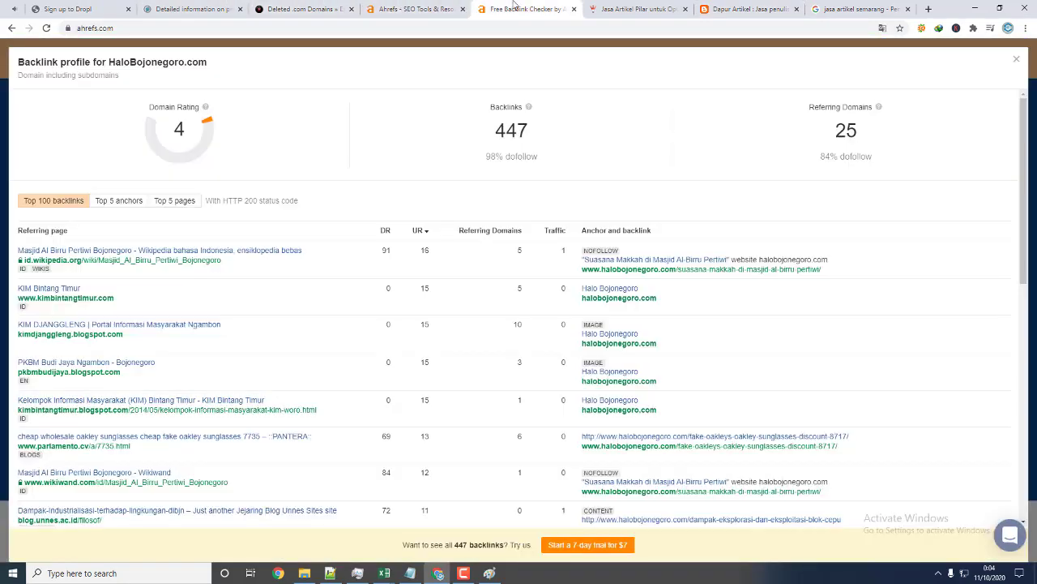
pyautogui.click(859, 8)
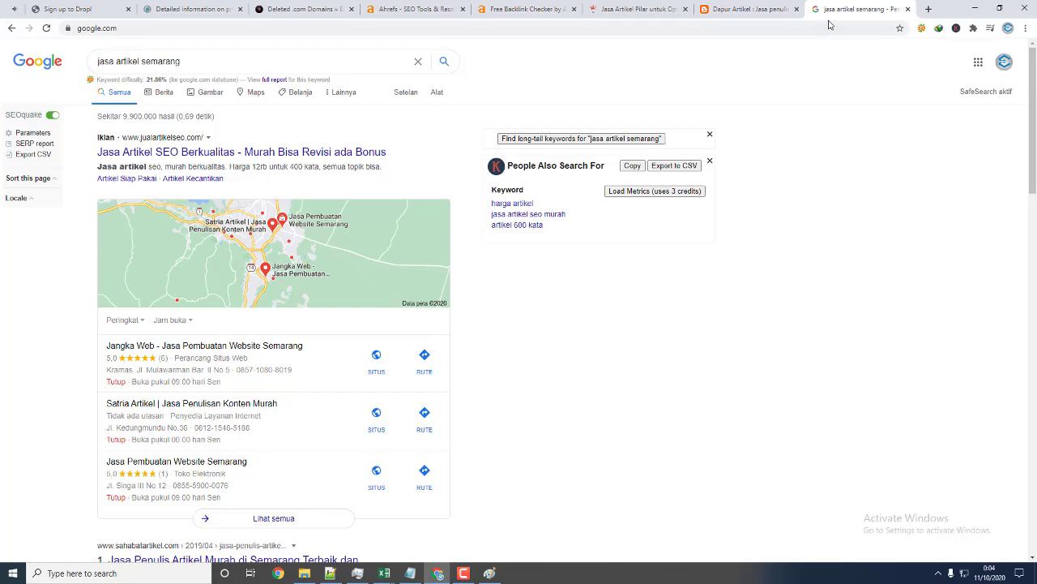
pyautogui.moveTo(238, 61); pyautogui.dragTo(67, 70)
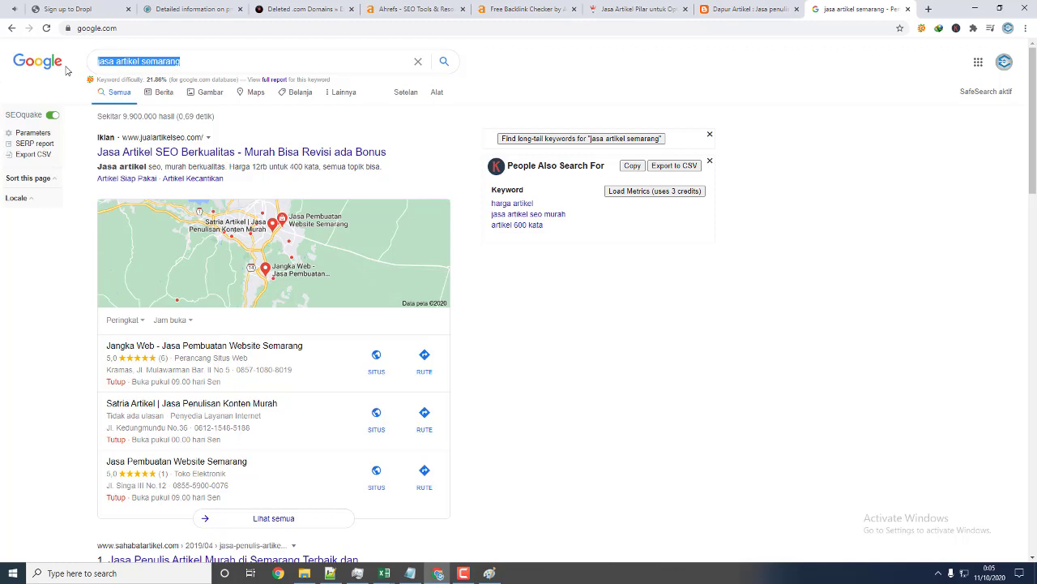
pyautogui.write('d')
pyautogui.press('BackSpace')
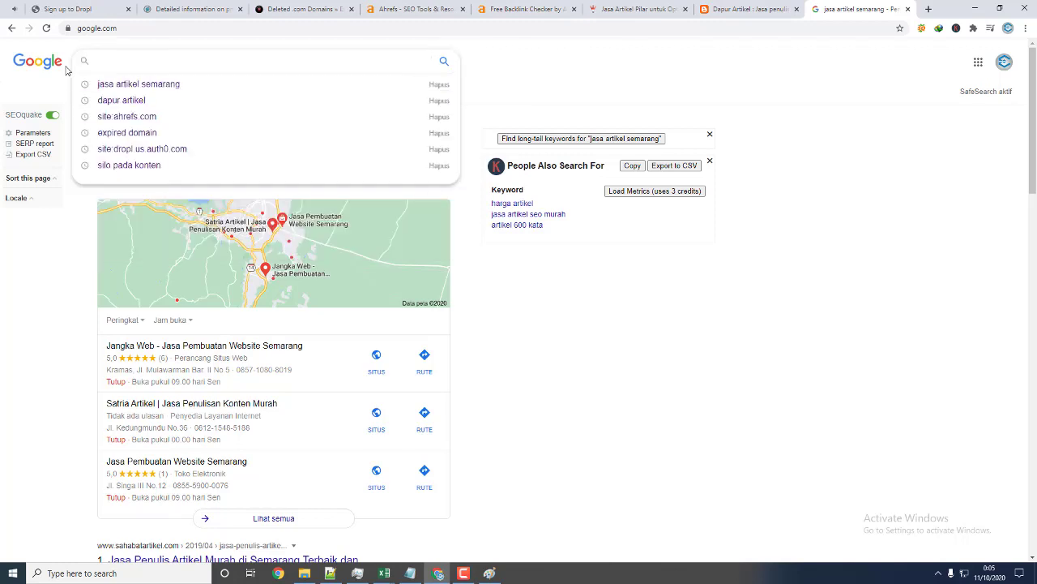
pyautogui.write('wisataw')
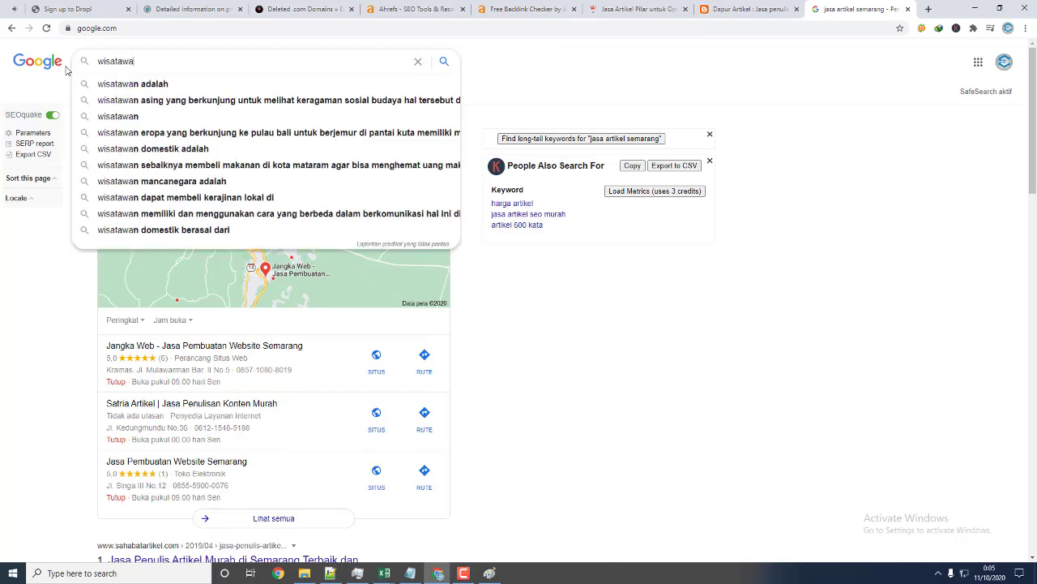
pyautogui.press('BackSpace')
pyautogui.write('xx')
pyautogui.press('Return')
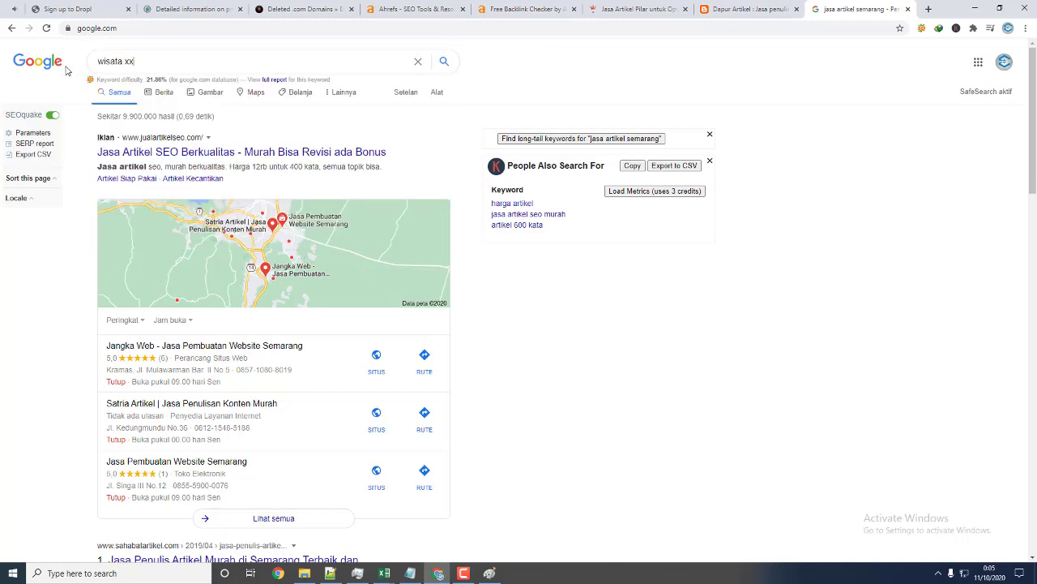
pyautogui.scroll(-10, 112, 203)
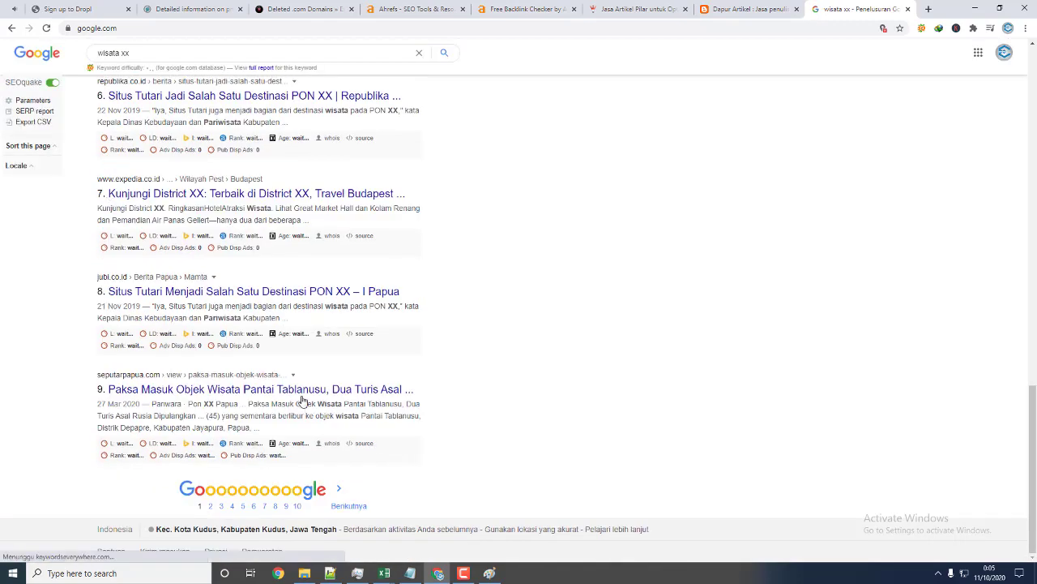
pyautogui.click(348, 504)
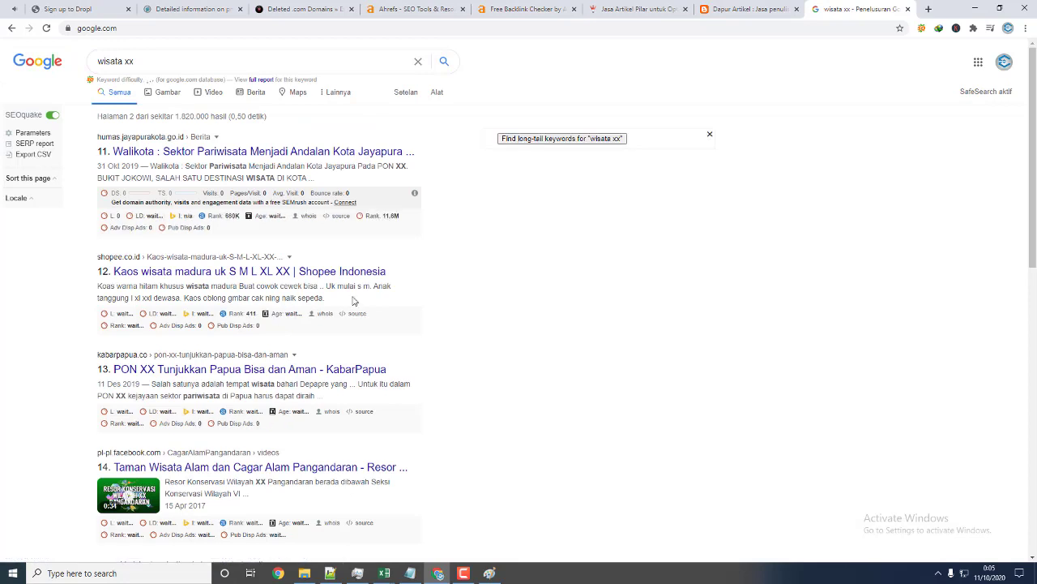
# - Load the whoer.net website in place of the Google results
pyautogui.click(716, 11)
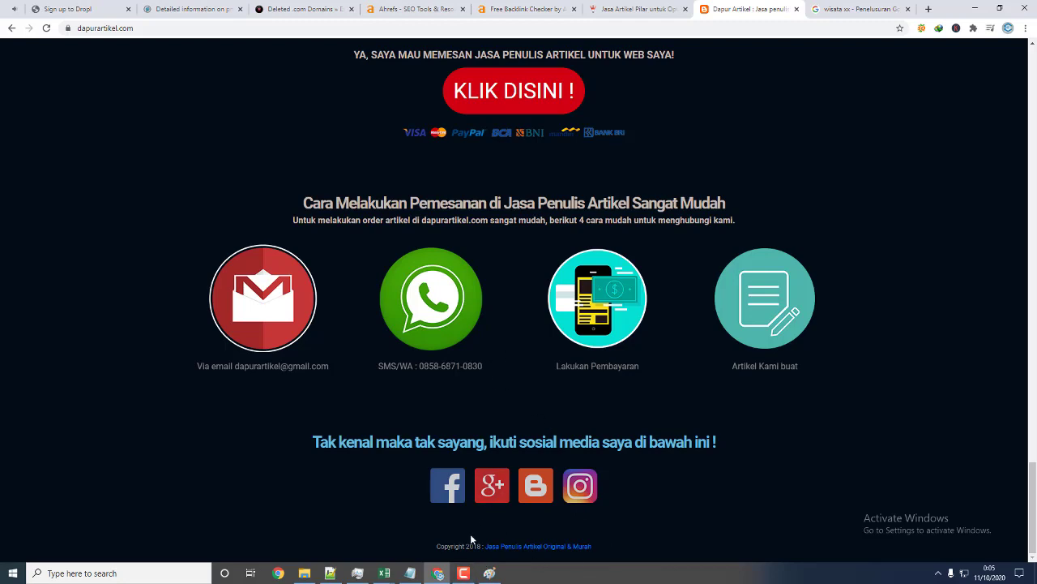
pyautogui.click(859, 9)
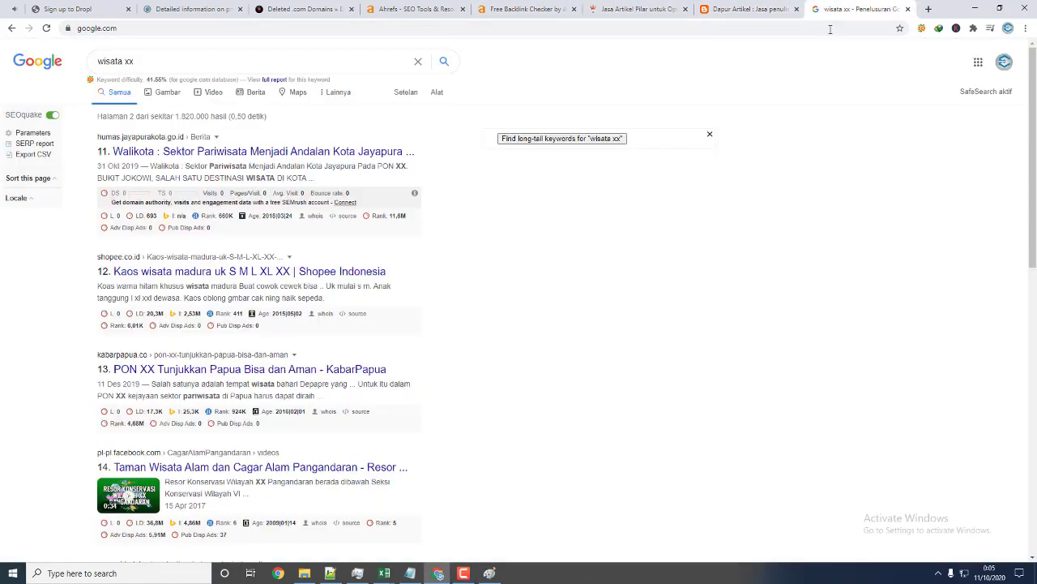
pyautogui.click(831, 29)
pyautogui.write('whoer')
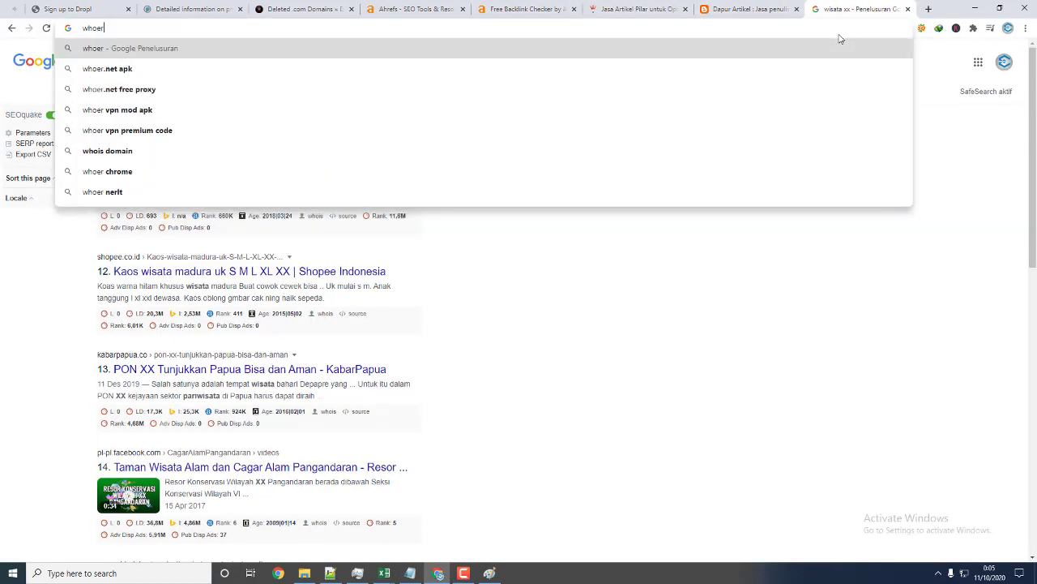
pyautogui.write('.net')
pyautogui.press('Return')
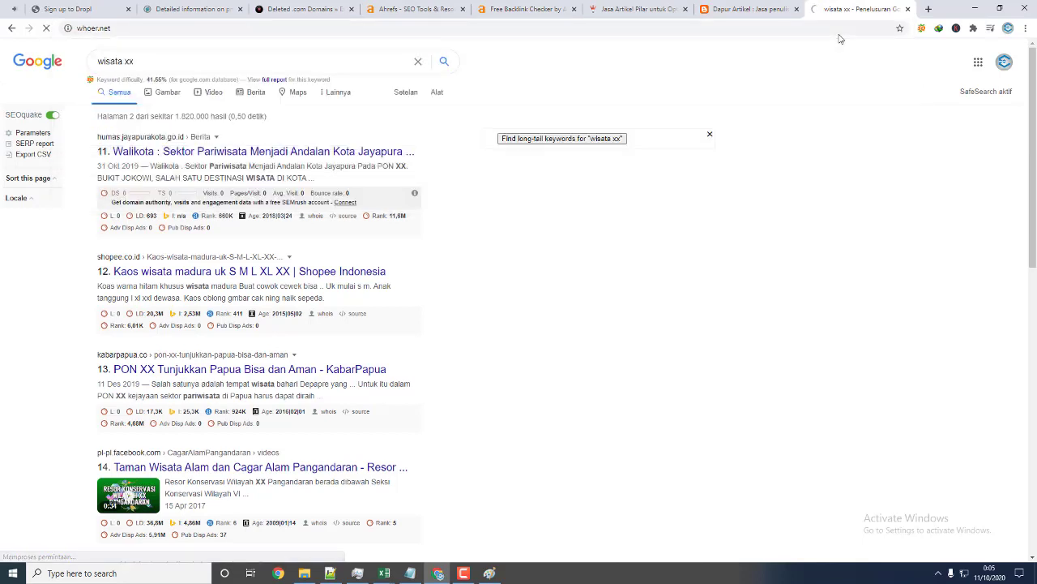
pyautogui.click(746, 9)
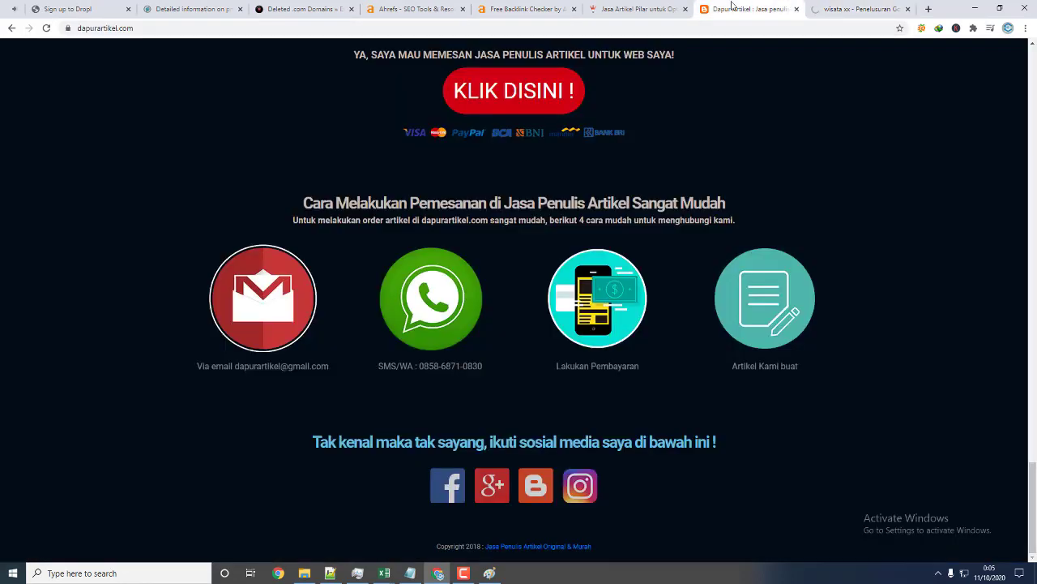
pyautogui.click(172, 26)
pyautogui.hotkey('ctrl', 'c')
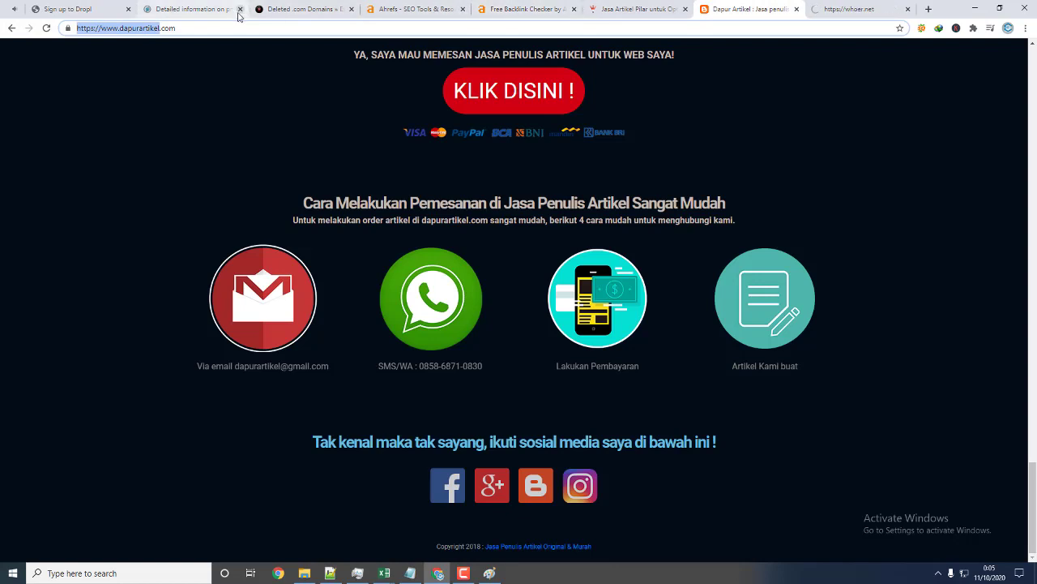
pyautogui.click(859, 9)
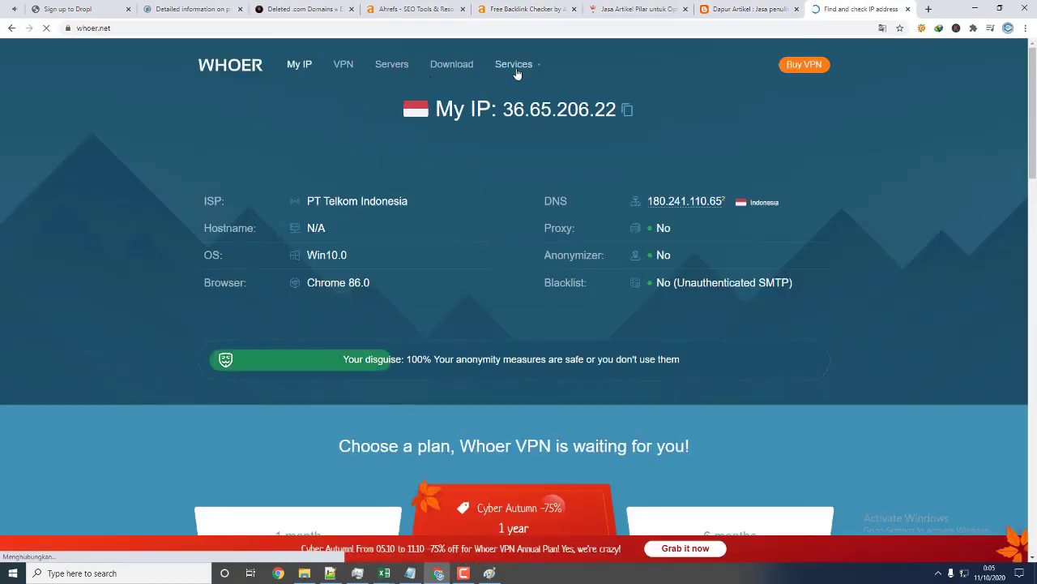
pyautogui.moveTo(514, 64)
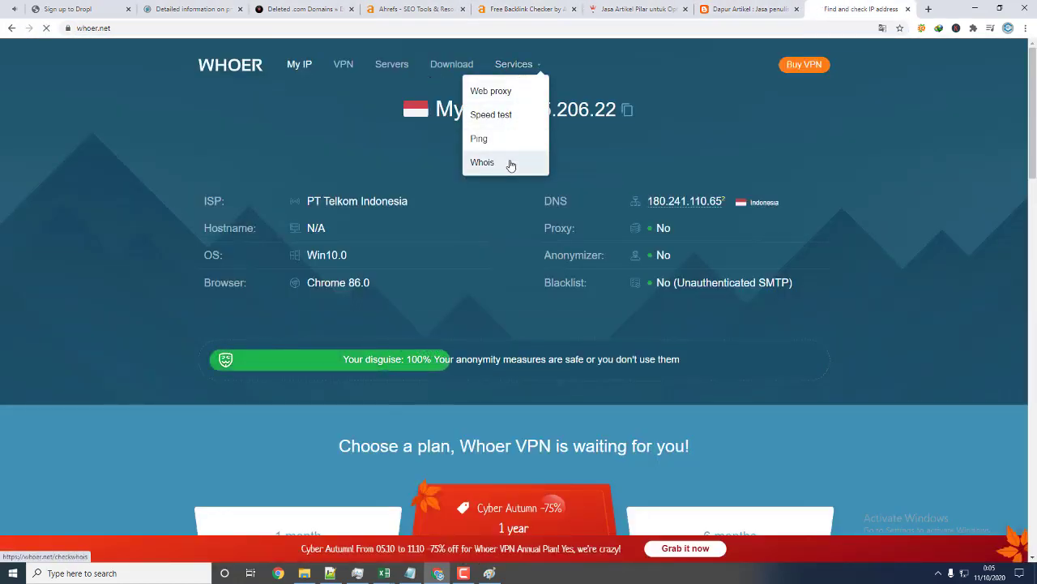
pyautogui.click(511, 164)
pyautogui.hotkey('ctrl', 'v')
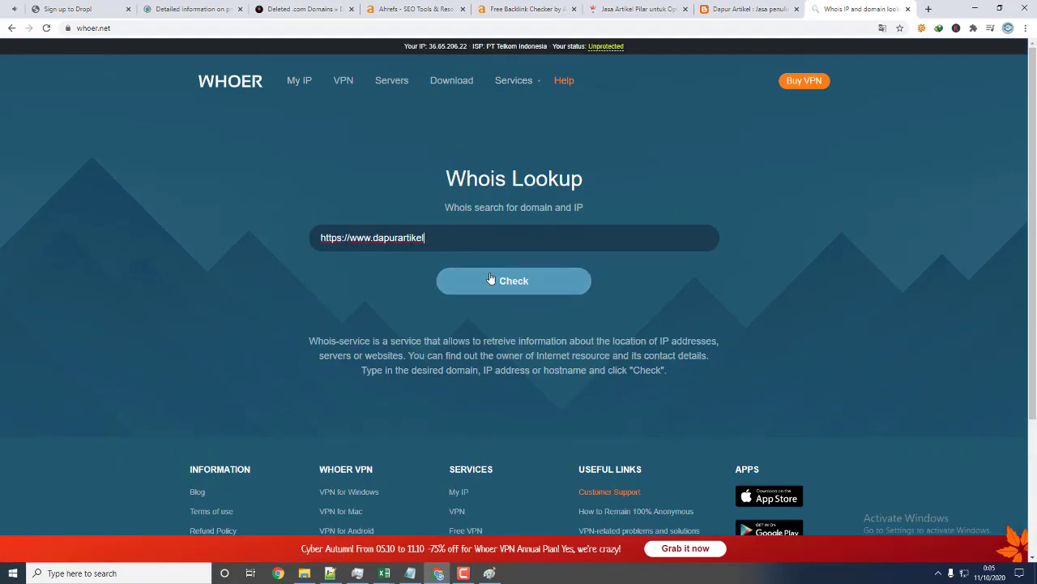
pyautogui.click(490, 280)
pyautogui.scroll(3, 471, 232)
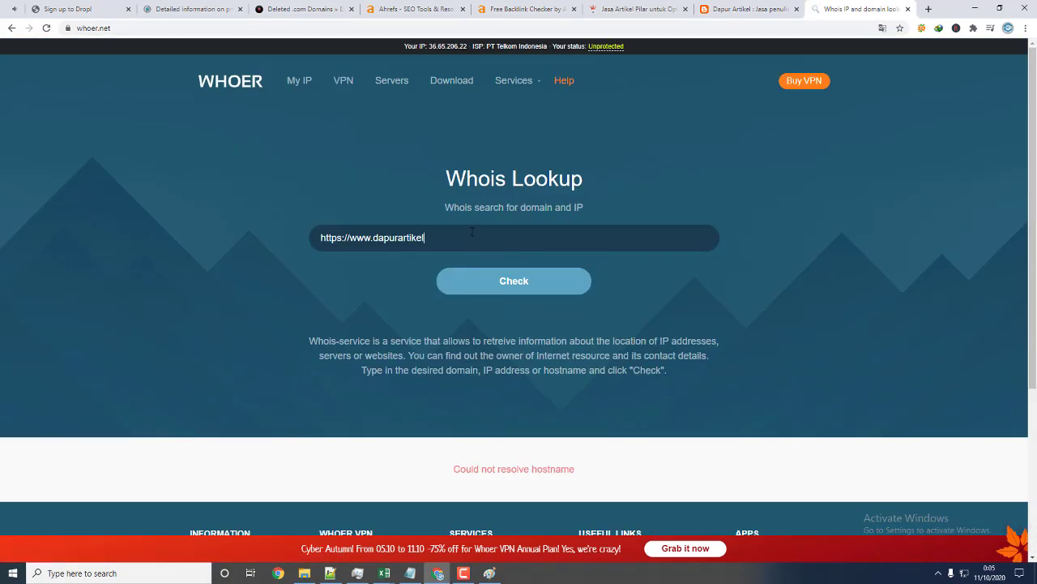
pyautogui.write('com')
pyautogui.scroll(-3, 472, 232)
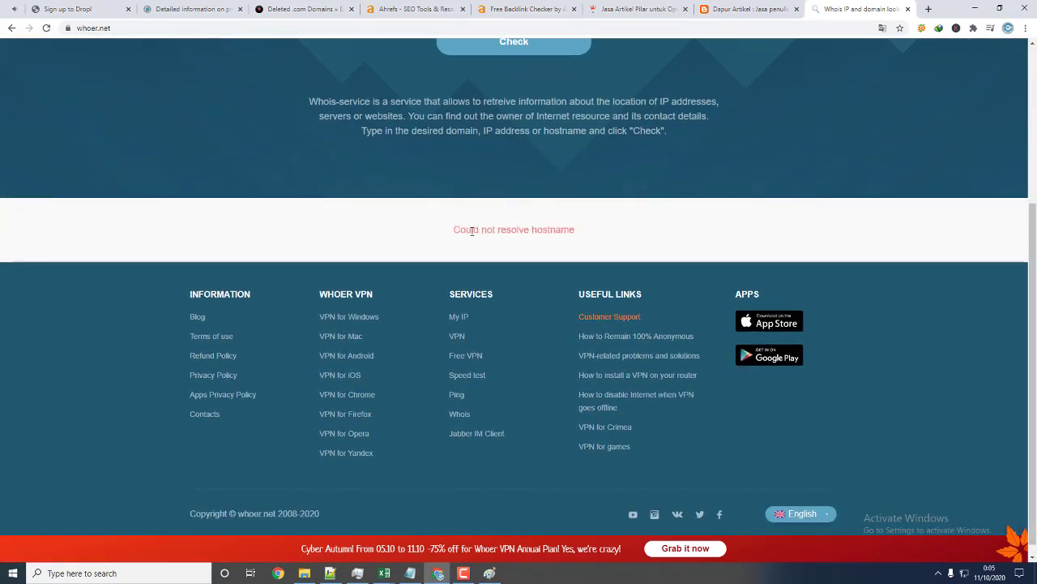
pyautogui.scroll(3, 528, 156)
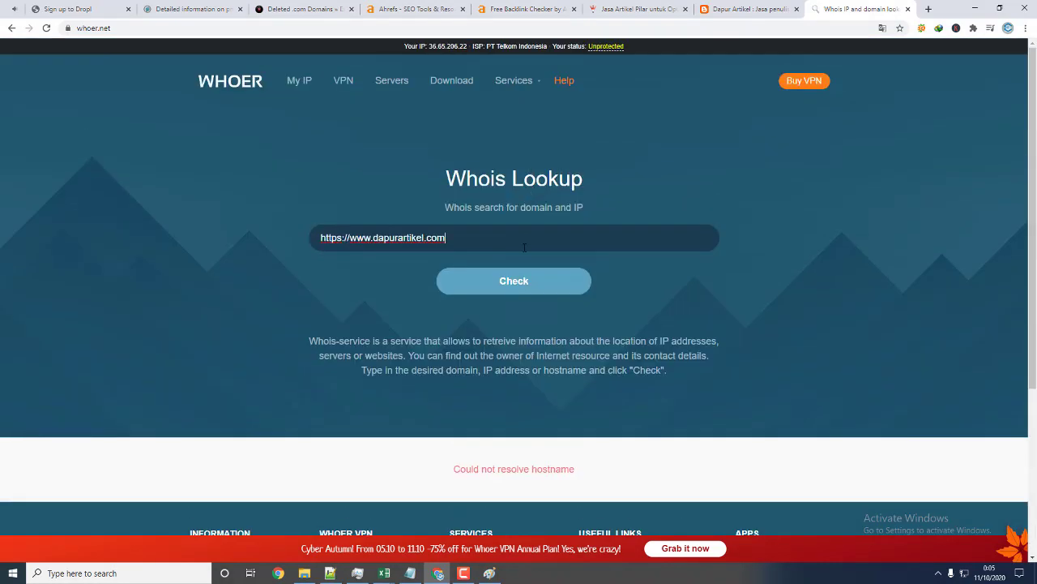
pyautogui.click(521, 283)
pyautogui.scroll(-3, 522, 290)
pyautogui.scroll(3, 520, 289)
pyautogui.click(791, 8)
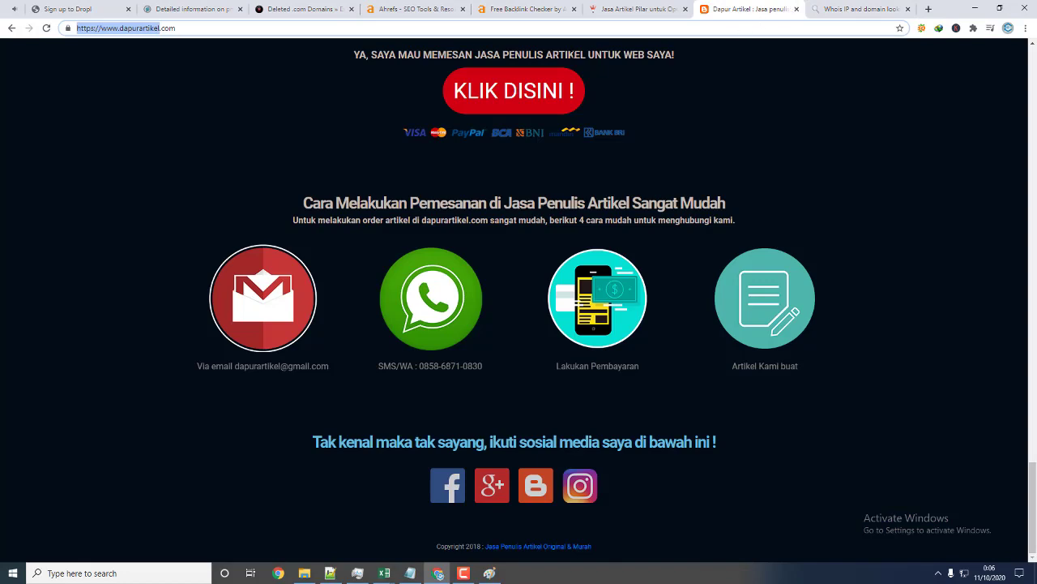
pyautogui.click(236, 33)
pyautogui.hotkey('ctrl', 'a')
pyautogui.hotkey('ctrl', 'c')
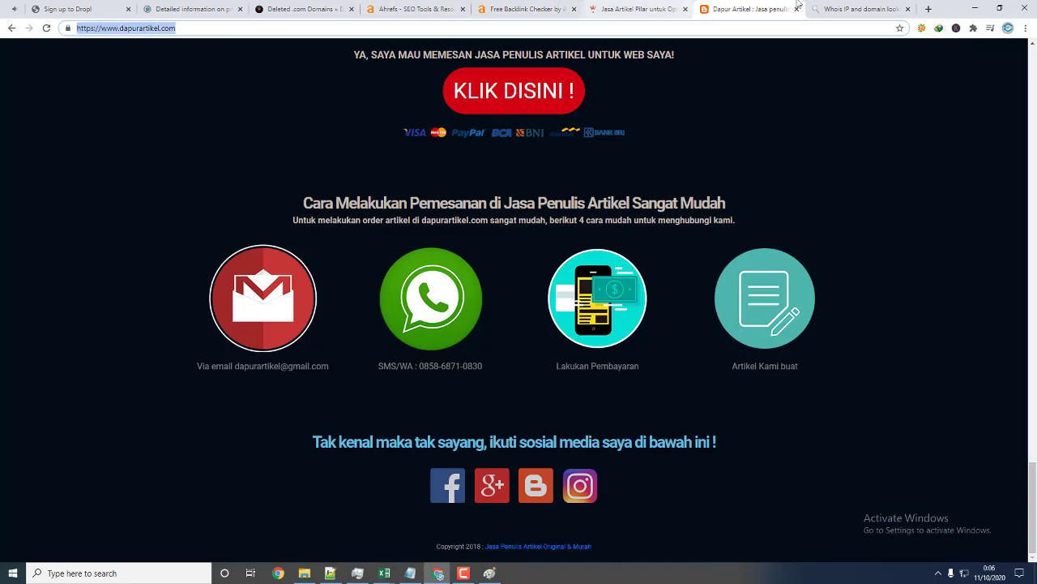
pyautogui.click(834, 6)
pyautogui.moveTo(532, 237); pyautogui.dragTo(153, 244)
pyautogui.hotkey('ctrl', 'v')
pyautogui.click(512, 281)
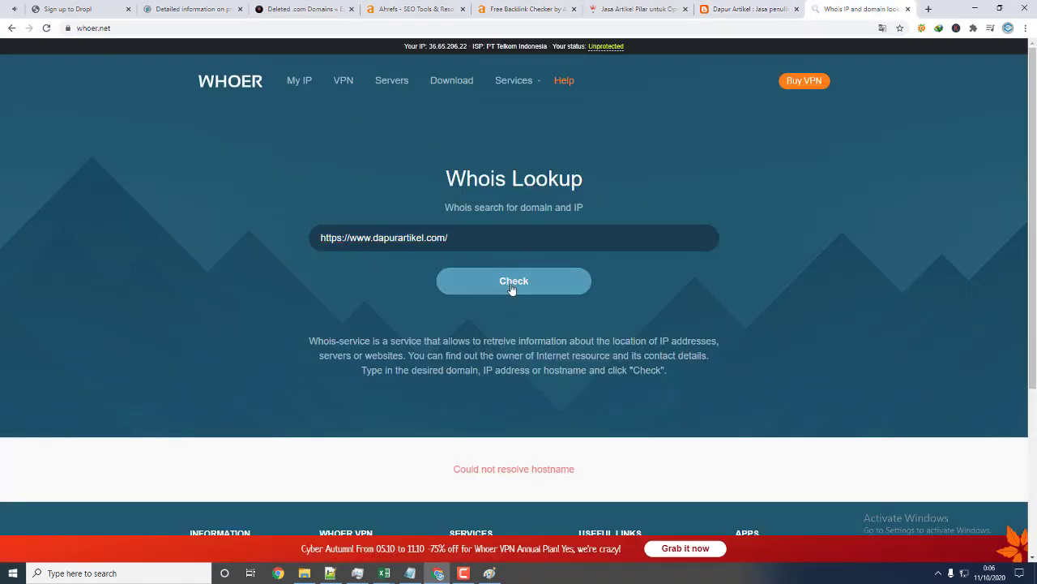
pyautogui.scroll(-3, 511, 288)
pyautogui.click(612, 9)
pyautogui.click(162, 28)
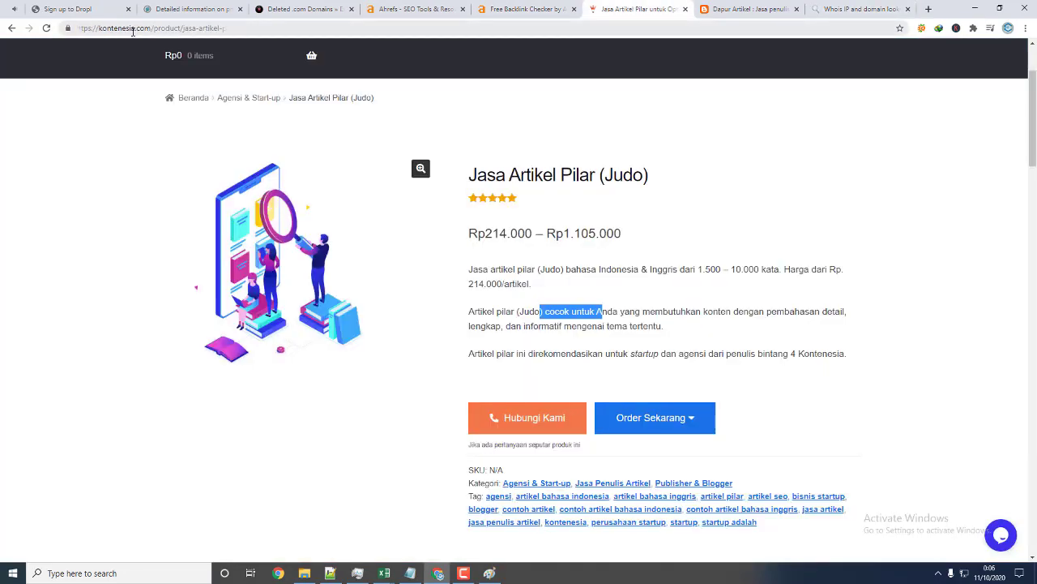
pyautogui.moveTo(154, 28); pyautogui.dragTo(2, 30)
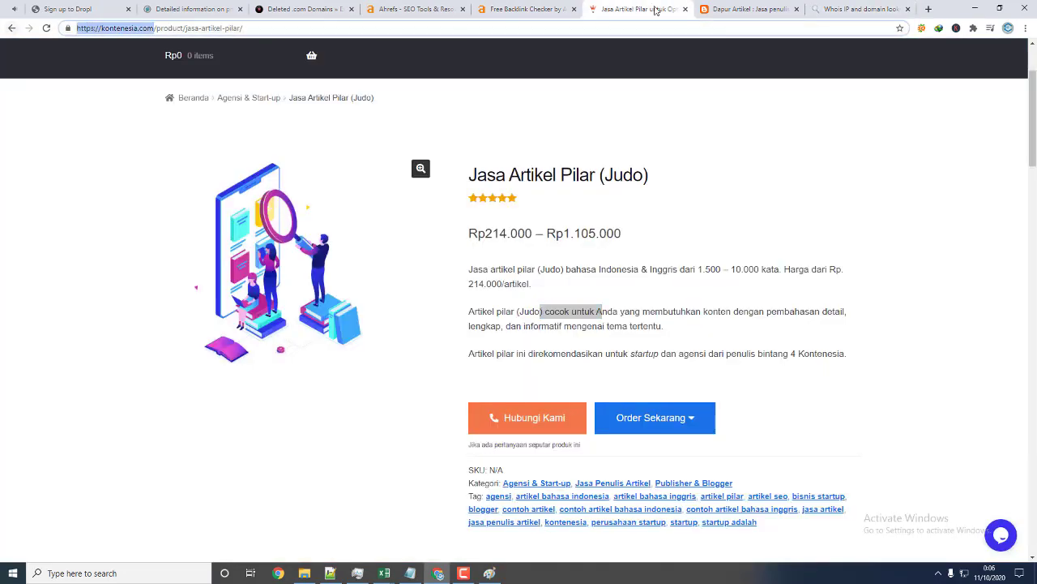
pyautogui.click(859, 9)
pyautogui.scroll(3, 522, 230)
pyautogui.moveTo(522, 231); pyautogui.dragTo(172, 211)
pyautogui.hotkey('ctrl', 'v')
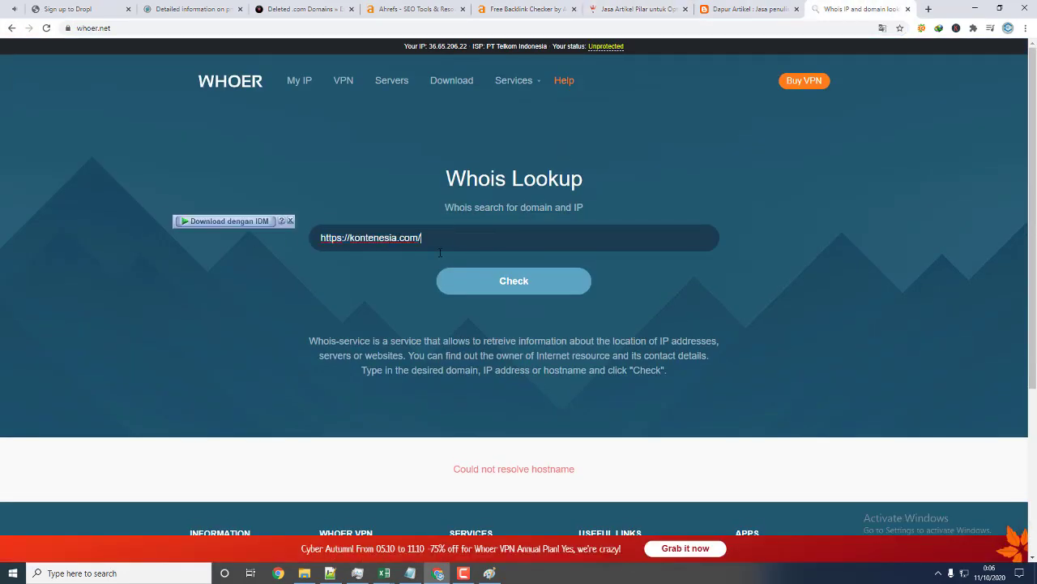
pyautogui.click(500, 280)
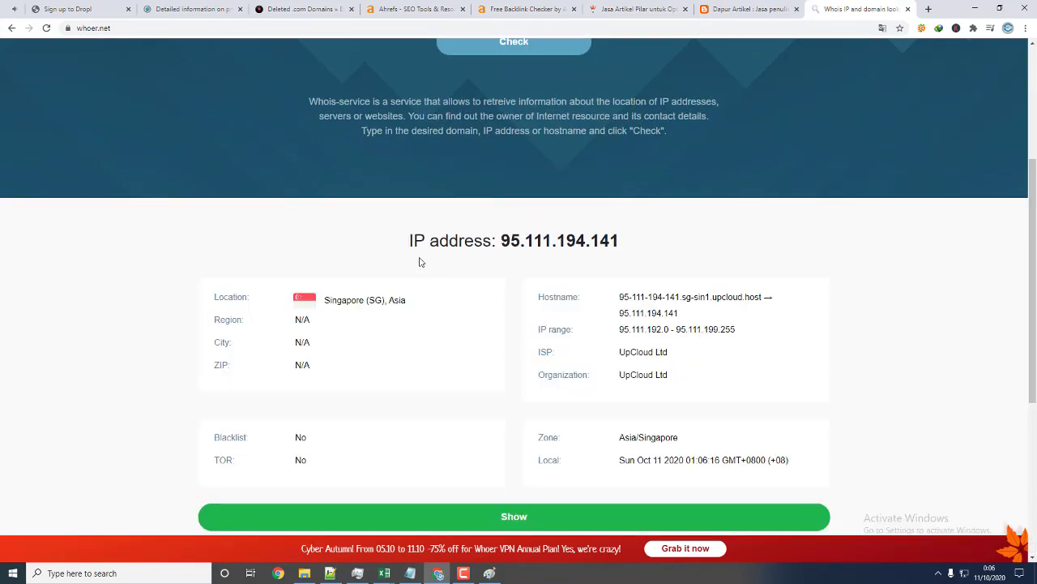
pyautogui.scroll(-3, 451, 270)
pyautogui.click(454, 262)
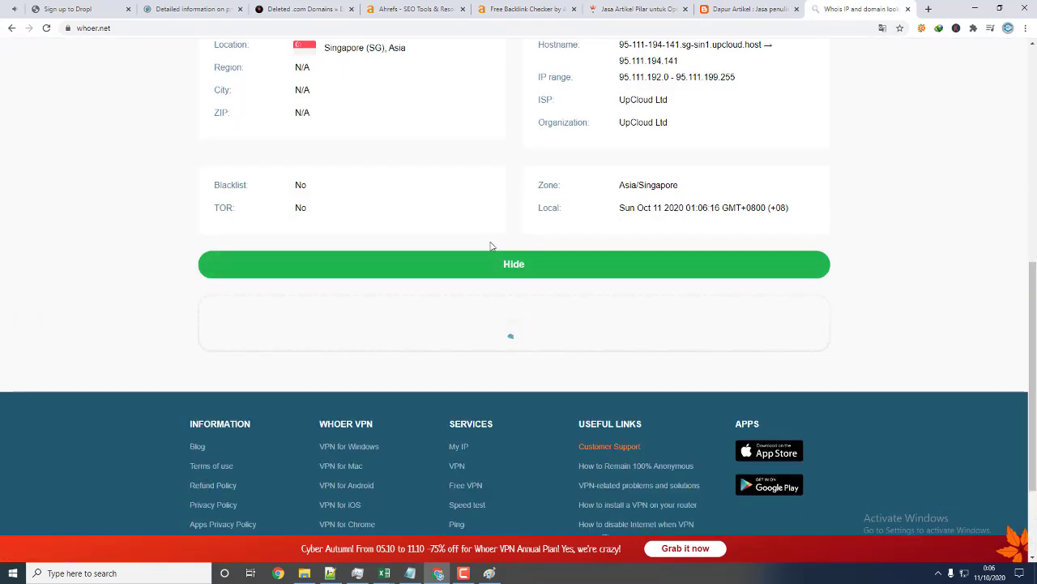
# - Read through the Kontenesia Whois record, examining the registrar address and the registrant, tech and billing contact entries
pyautogui.scroll(-10, 491, 247)
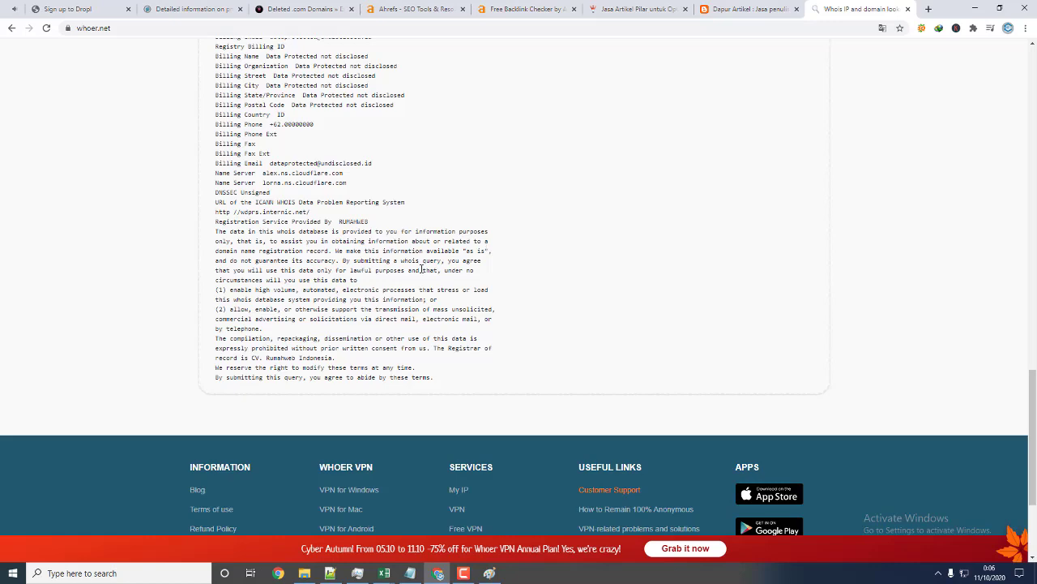
pyautogui.scroll(10, 420, 269)
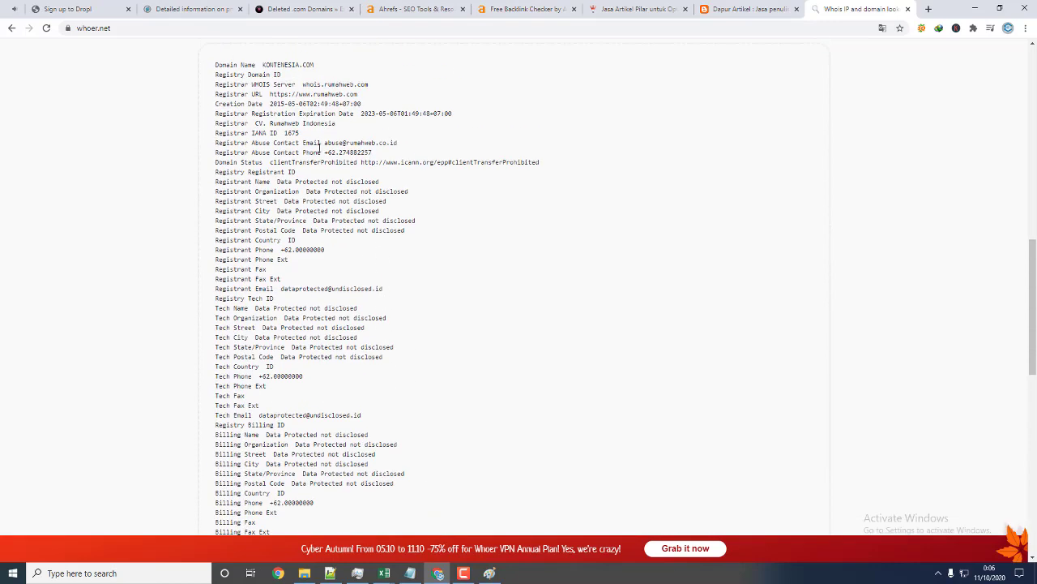
pyautogui.moveTo(263, 96); pyautogui.dragTo(361, 96)
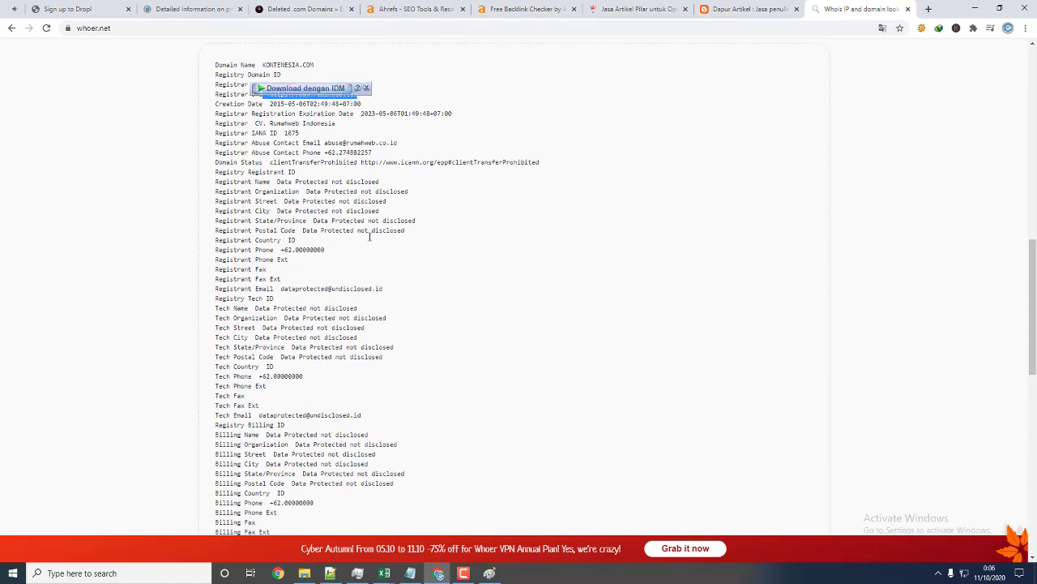
pyautogui.scroll(-2, 283, 162)
pyautogui.moveTo(283, 162); pyautogui.dragTo(382, 163)
pyautogui.scroll(-2, 297, 226)
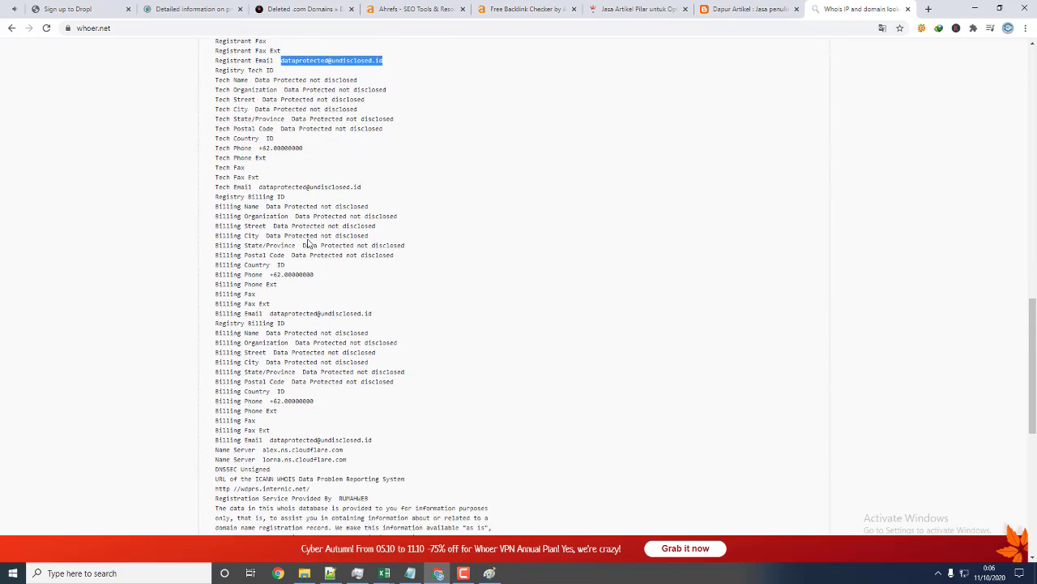
pyautogui.moveTo(259, 162); pyautogui.dragTo(362, 163)
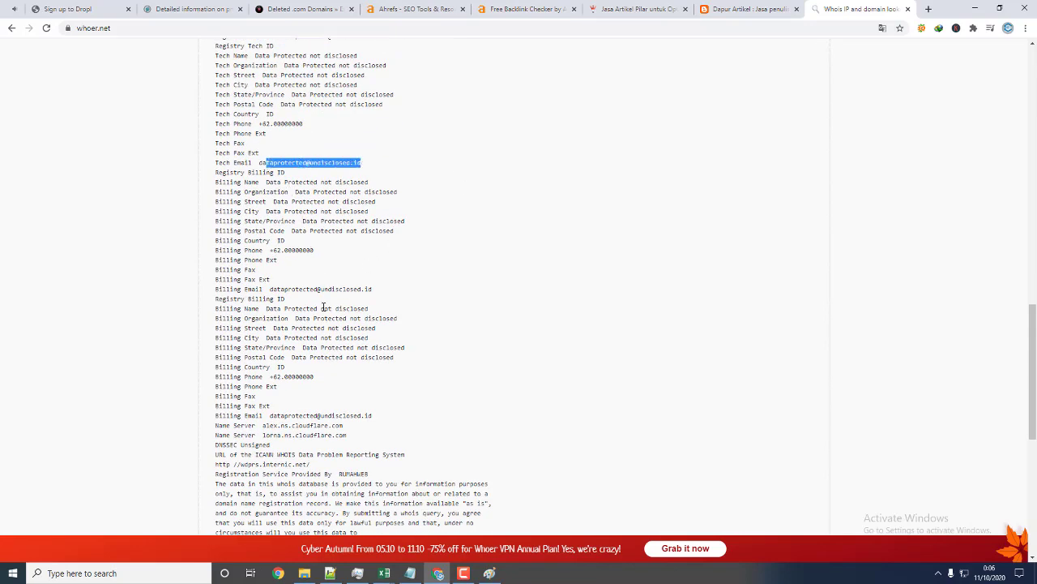
pyautogui.moveTo(321, 307); pyautogui.dragTo(369, 309)
pyautogui.moveTo(283, 289); pyautogui.dragTo(420, 300)
pyautogui.scroll(-2, 421, 300)
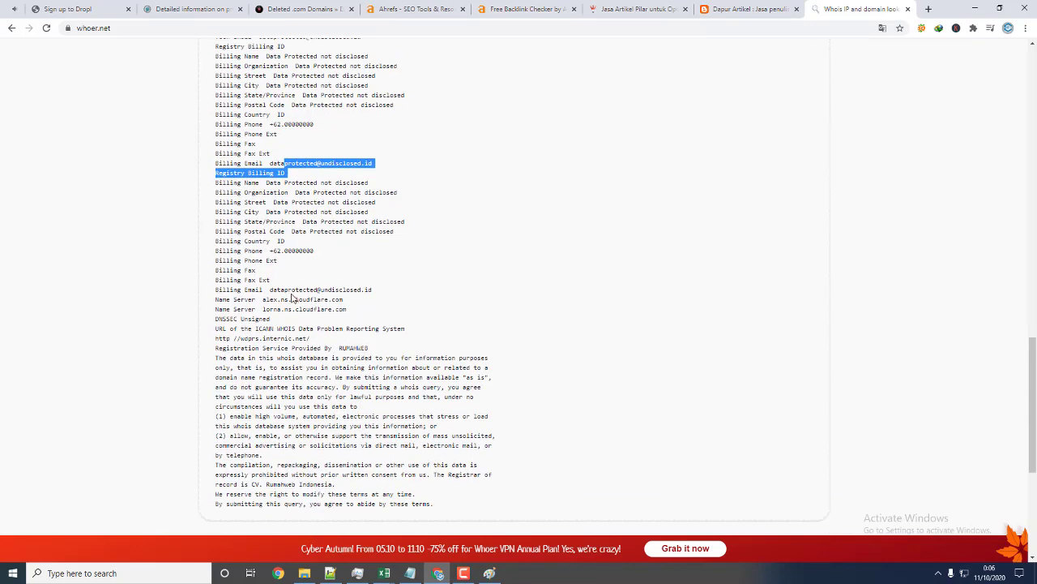
pyautogui.moveTo(271, 290); pyautogui.dragTo(394, 310)
pyautogui.scroll(-1, 407, 327)
pyautogui.moveTo(328, 319); pyautogui.dragTo(609, 329)
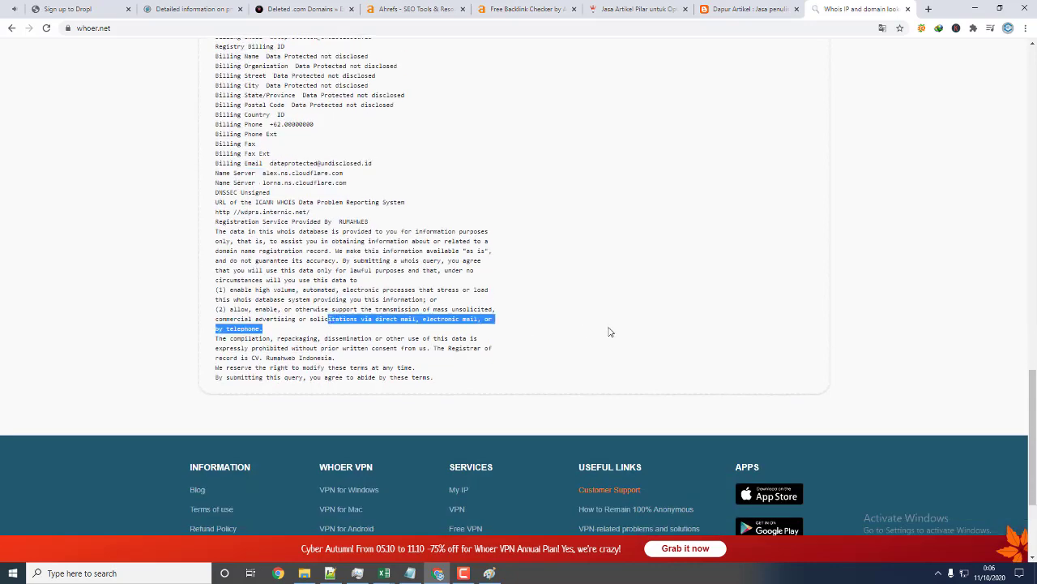
pyautogui.scroll(4, 608, 327)
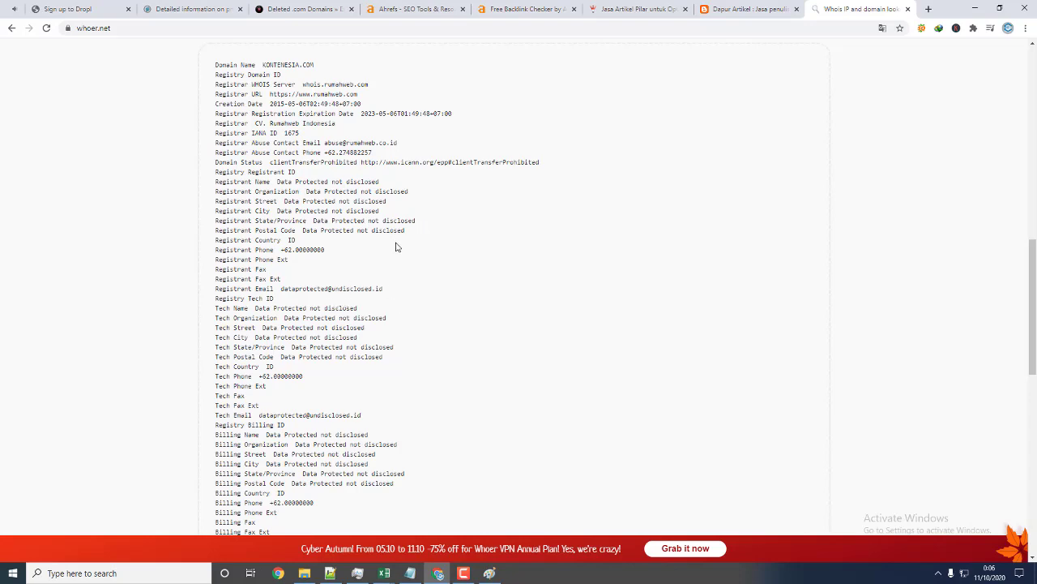
pyautogui.scroll(10, 402, 230)
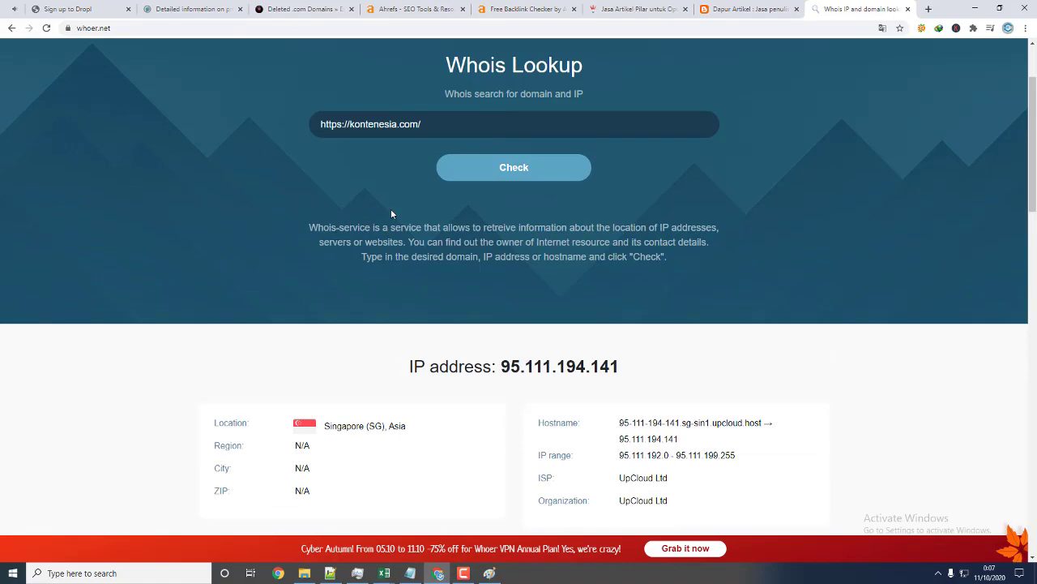
pyautogui.click(388, 574)
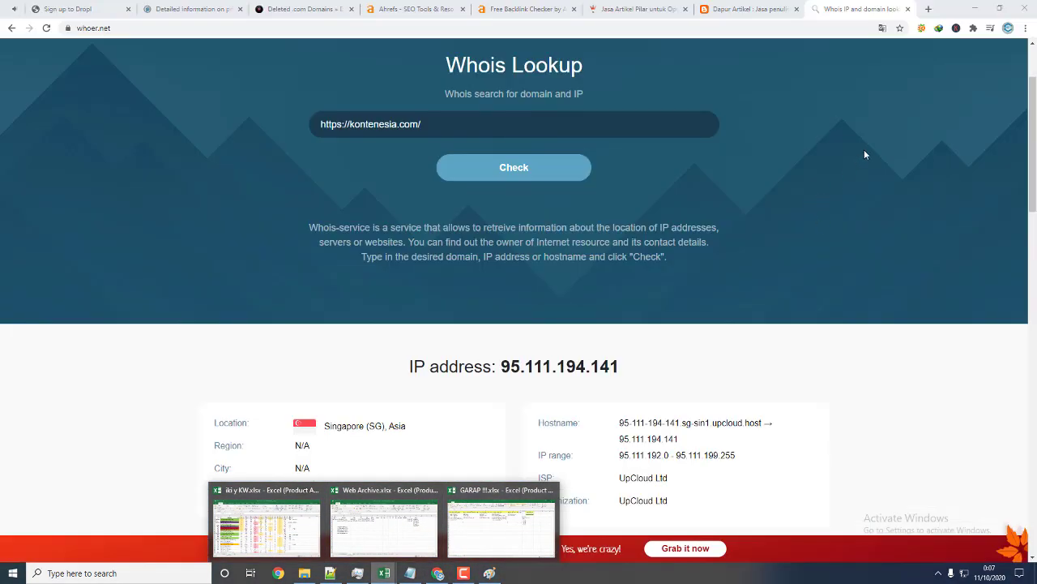
pyautogui.click(823, 404)
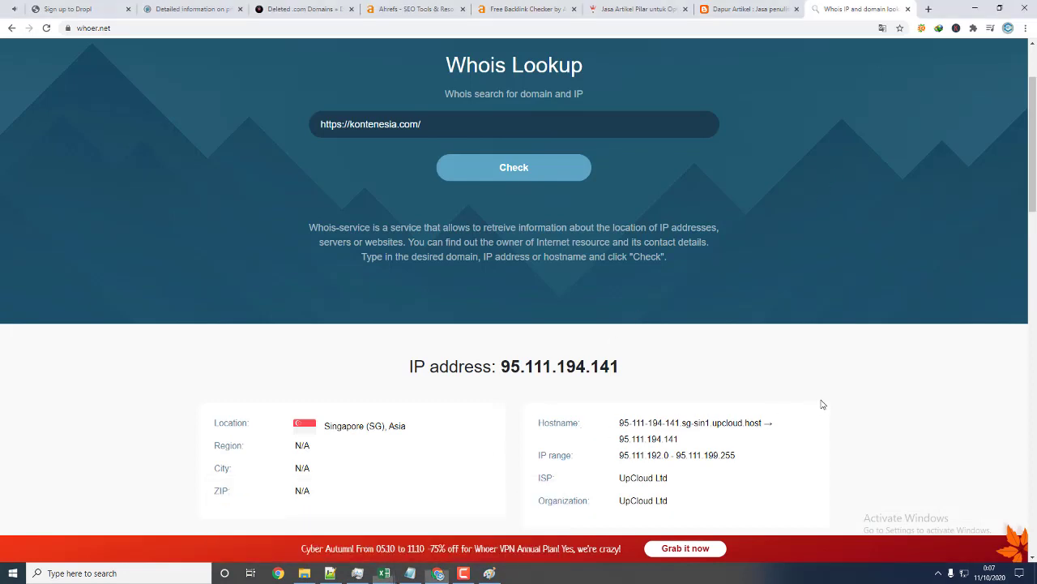